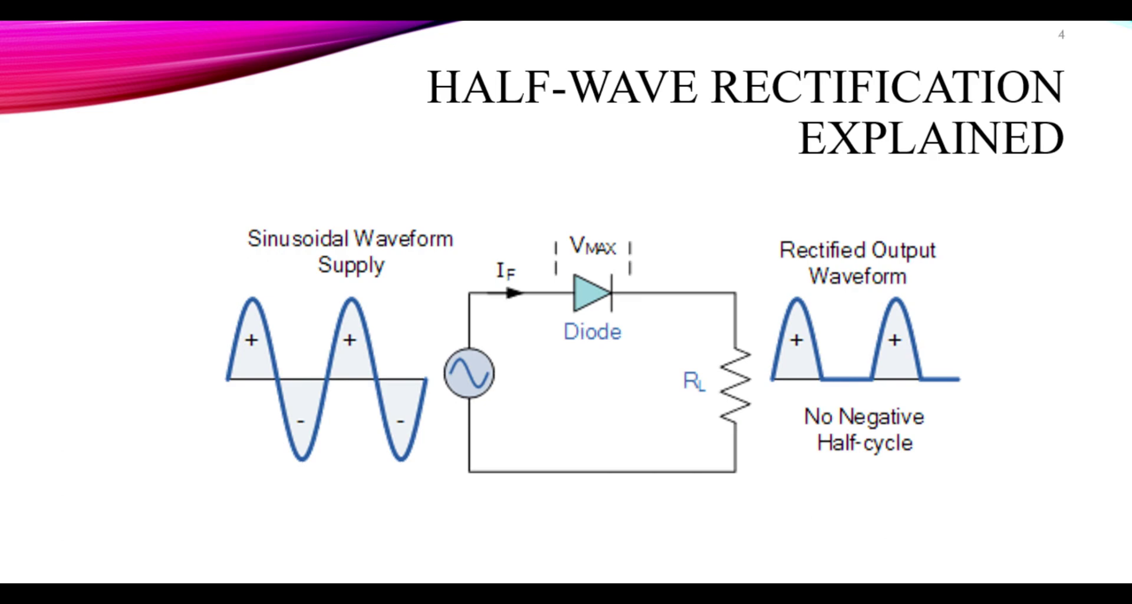
Step: Switch from the presentation to MATLAB, start Simulink and create a blank model
left_click(645, 599)
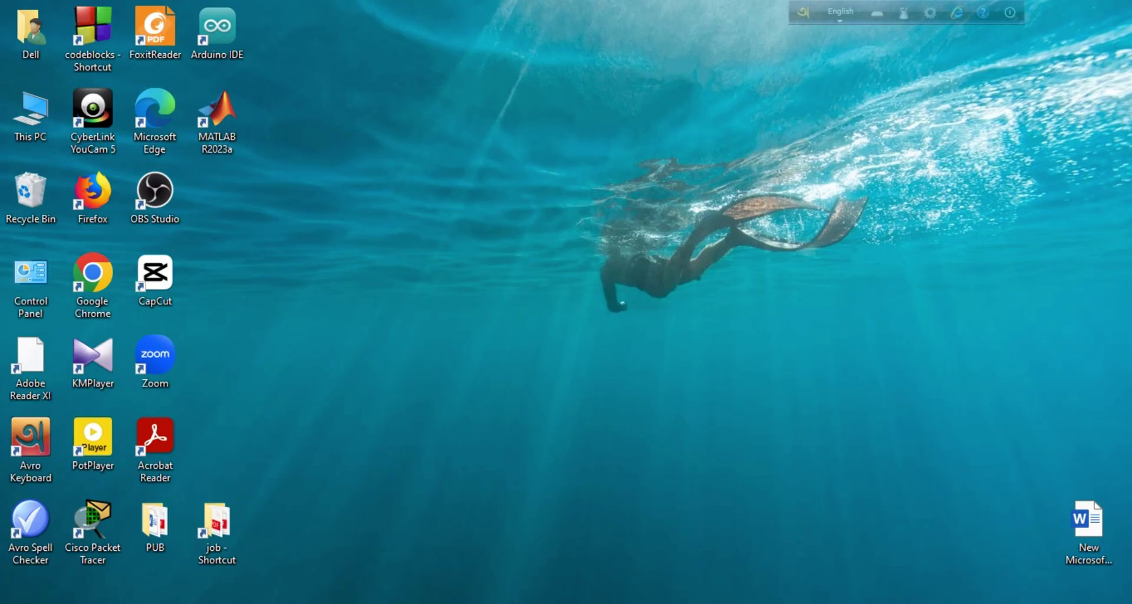
left_click(644, 601)
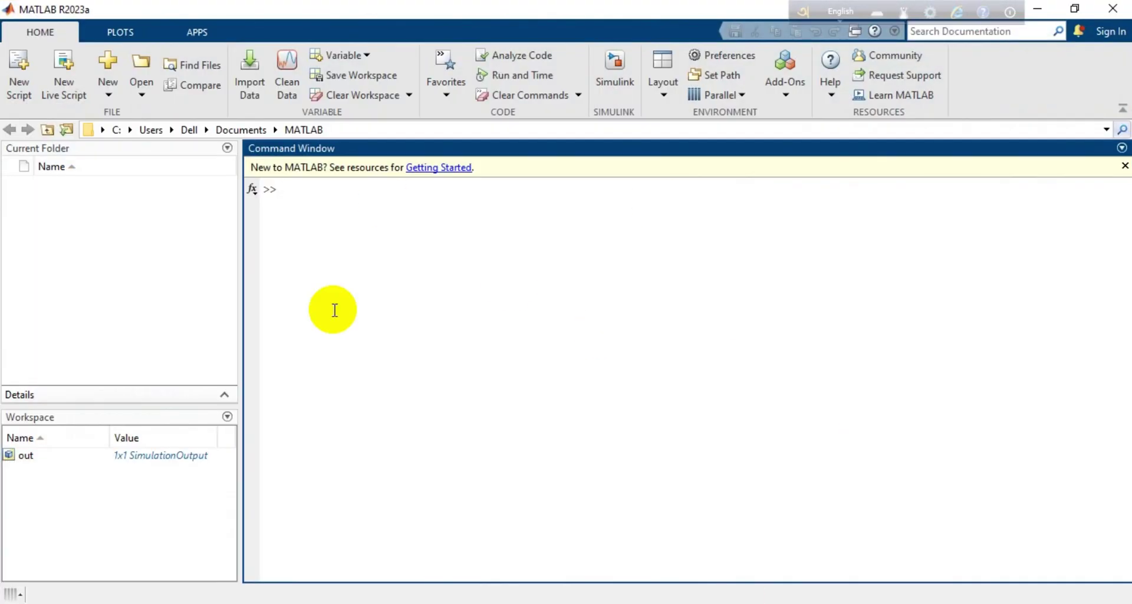
left_click(606, 81)
left_click(399, 283)
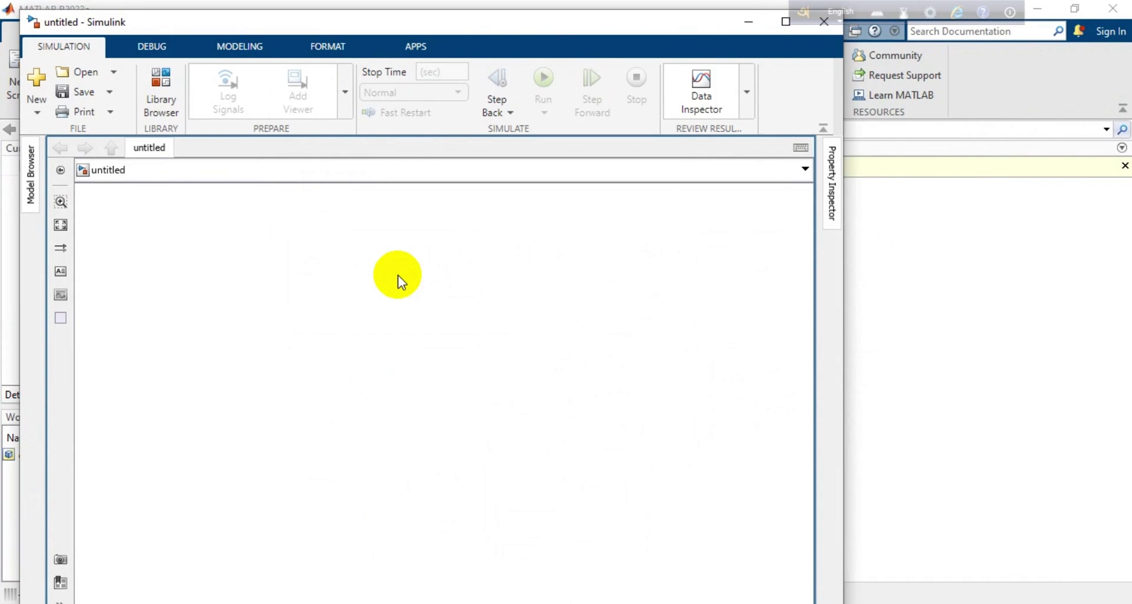
Step: Open the Simulink Library Browser and search the block libraries for "scope"
left_click(137, 75)
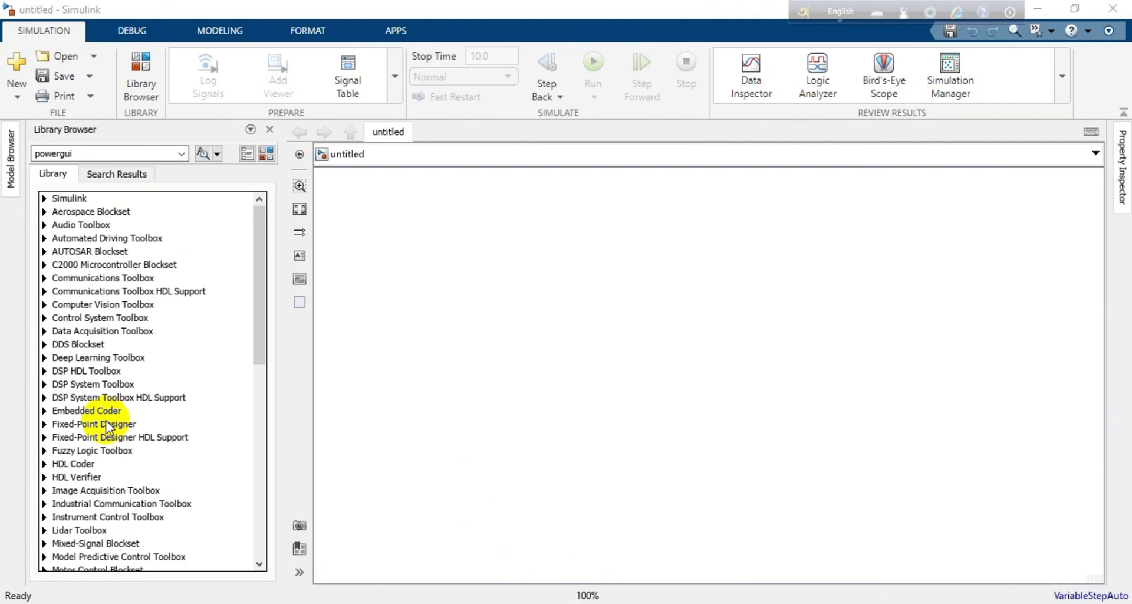
scroll(105, 420, "down", 7)
scroll(106, 425, "down", 5)
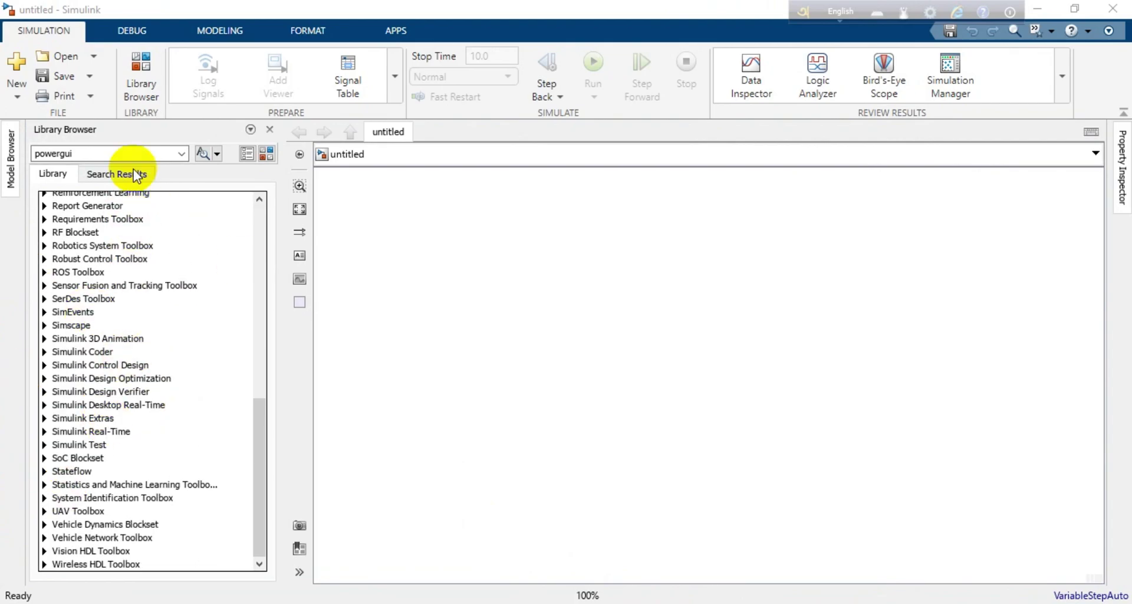
left_click(160, 154)
key("BackSpace")
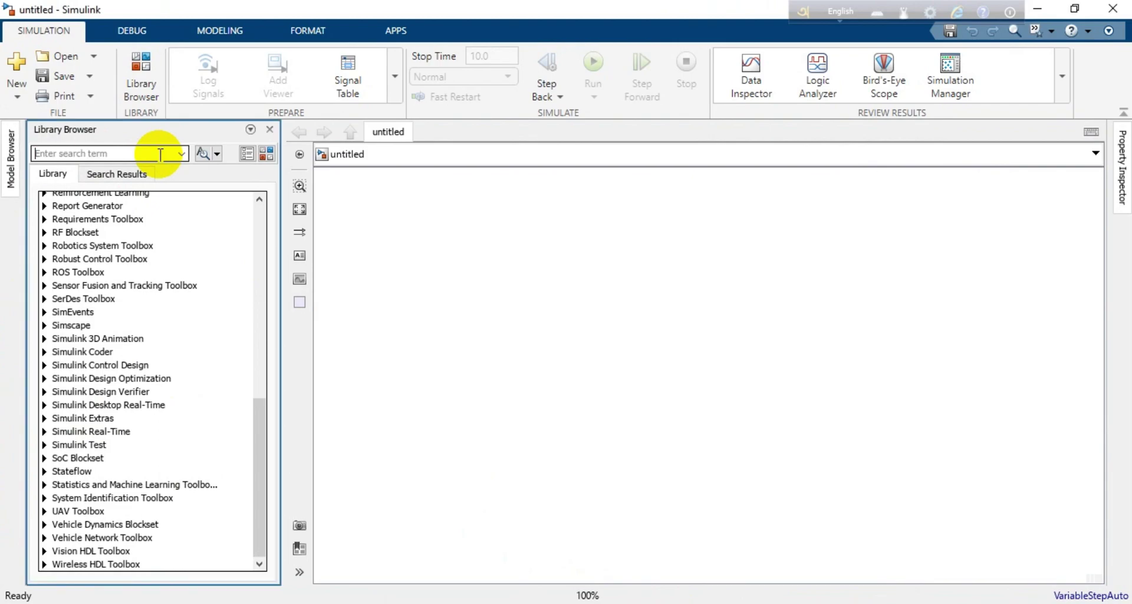
type("sco")
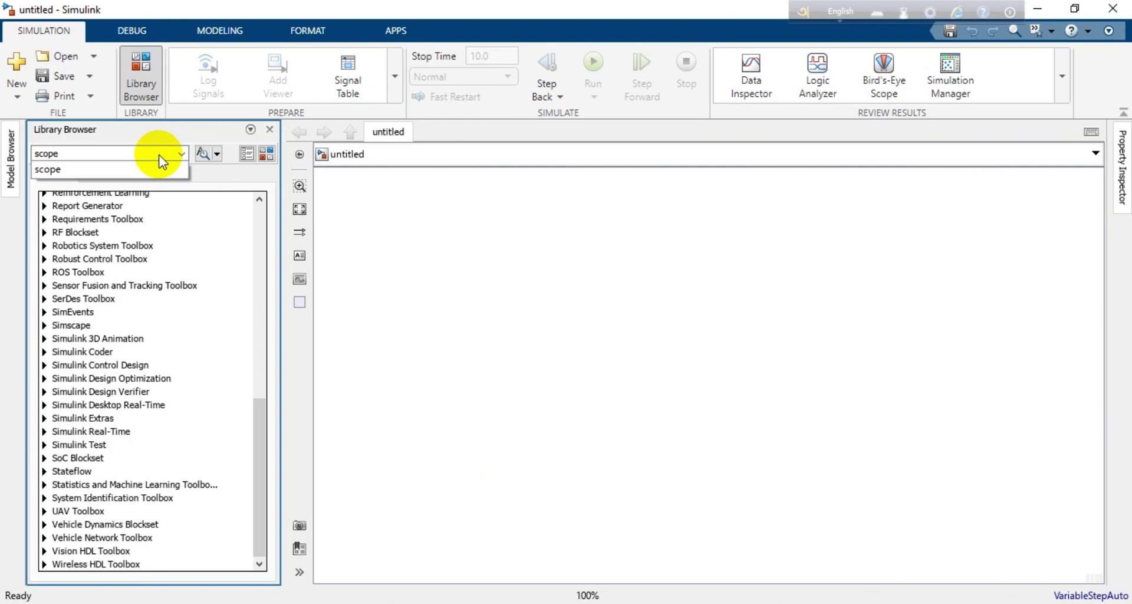
type("pe")
key("Return")
double_click(108, 155)
key("Return")
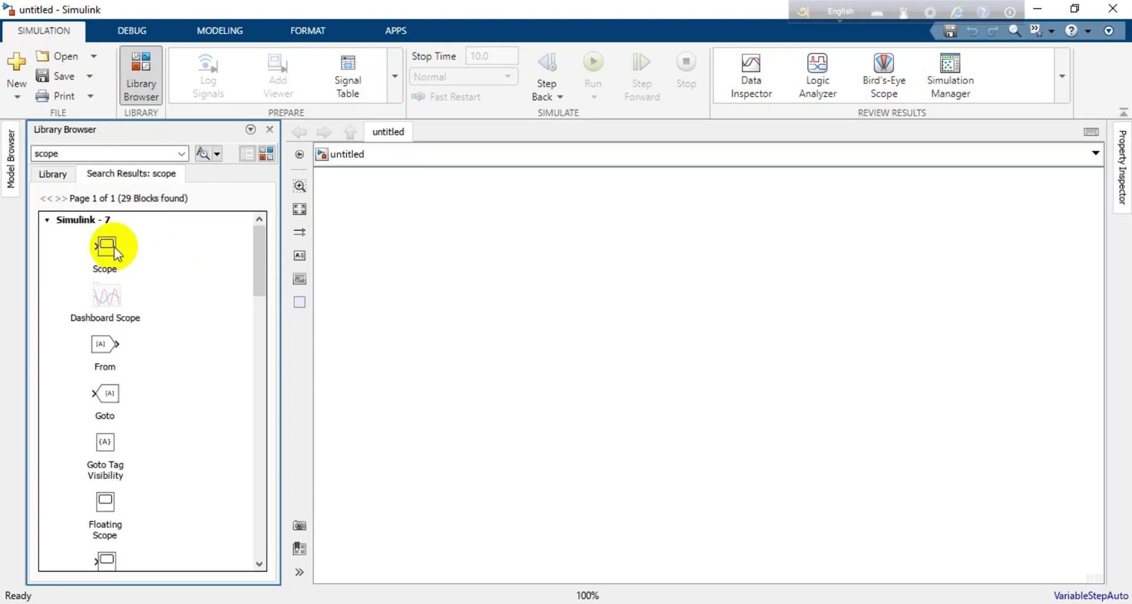
Step: Add the Scope block from the Simulink search results to the empty model canvas
left_click(114, 246)
right_click(115, 246)
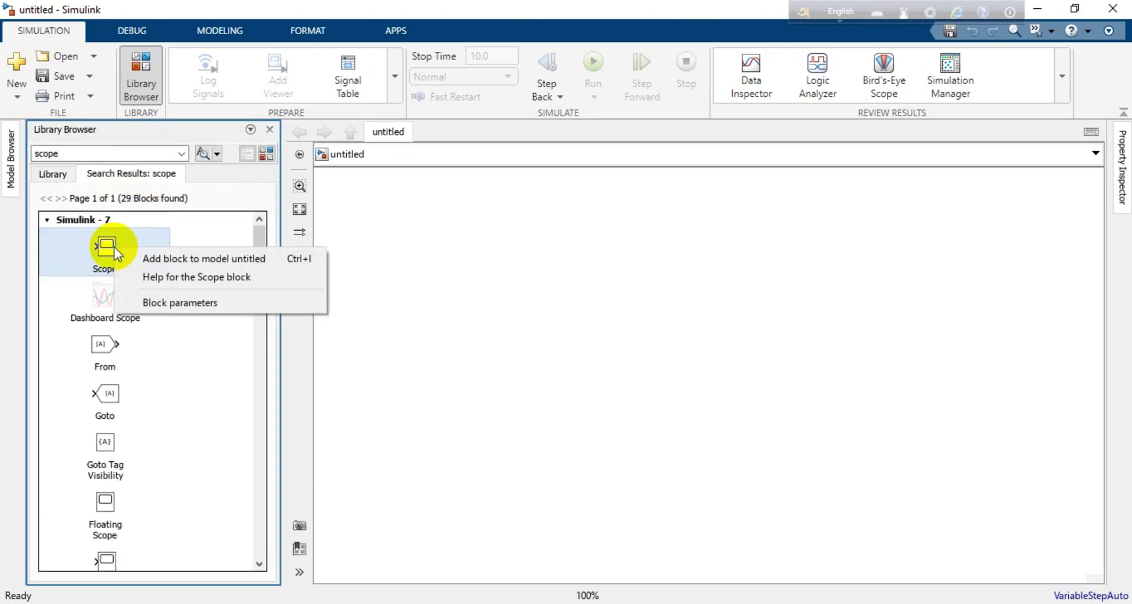
left_click(152, 259)
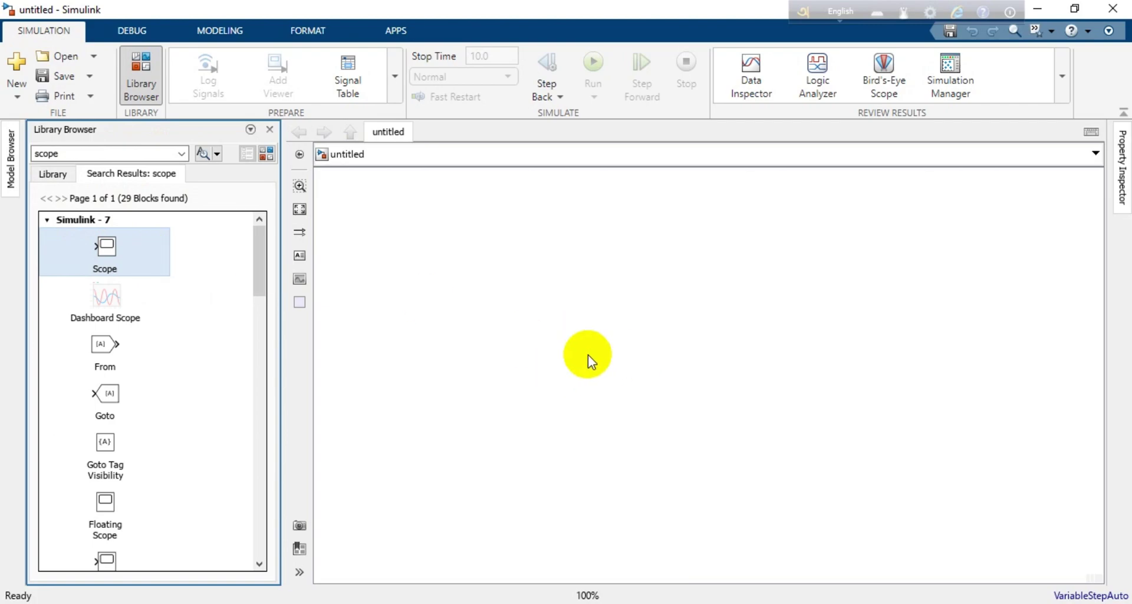
left_click_drag(136, 267, 596, 333)
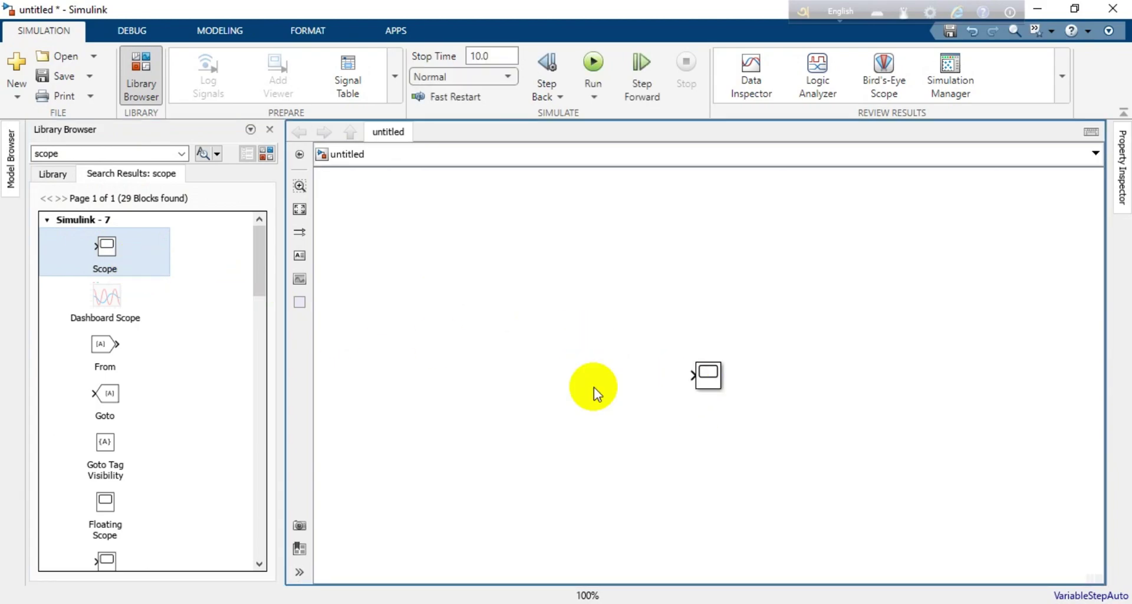
Step: Add an AC Voltage Source from Simscape Electrical's Specialized Power Systems sources, placing it in the model to the left of the Scope
left_click(59, 172)
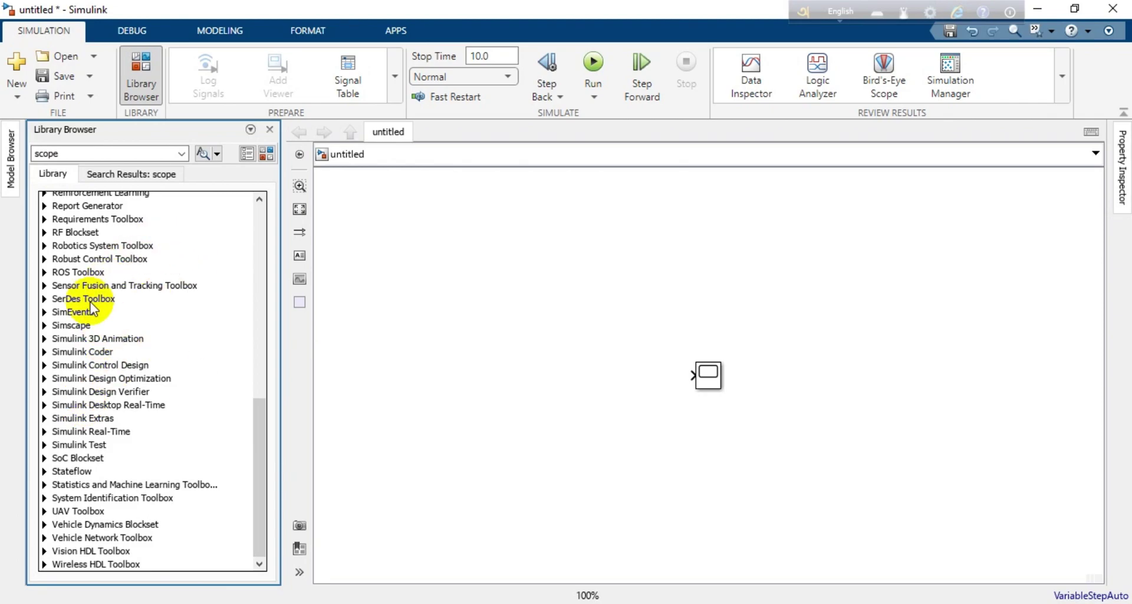
left_click(68, 326)
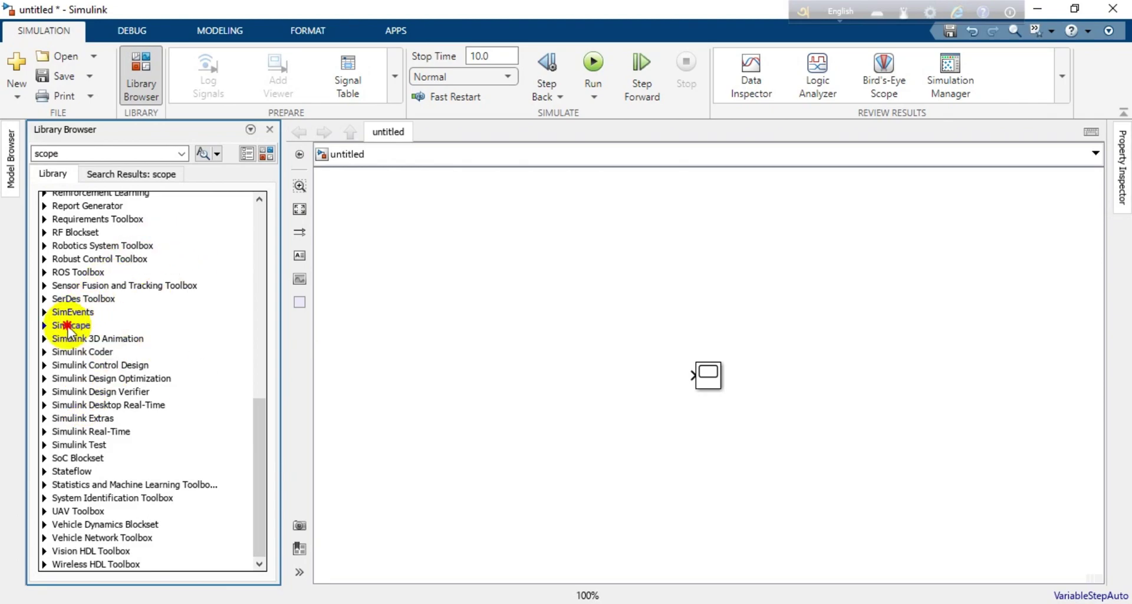
left_click(90, 392)
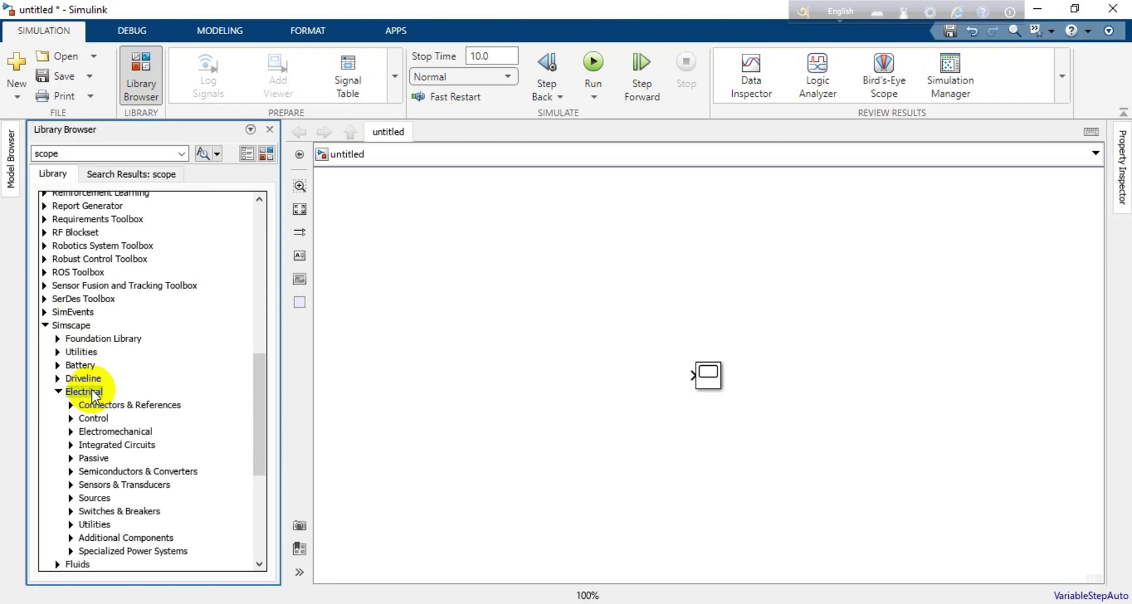
left_click(98, 551)
scroll(98, 551, "down", 5)
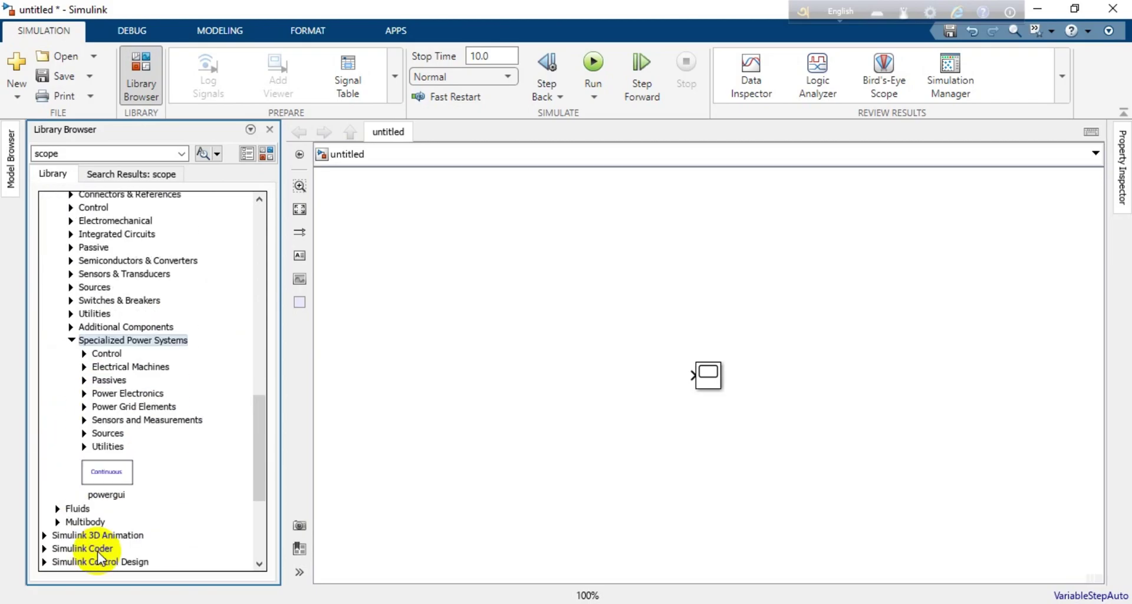
scroll(97, 551, "down", 3)
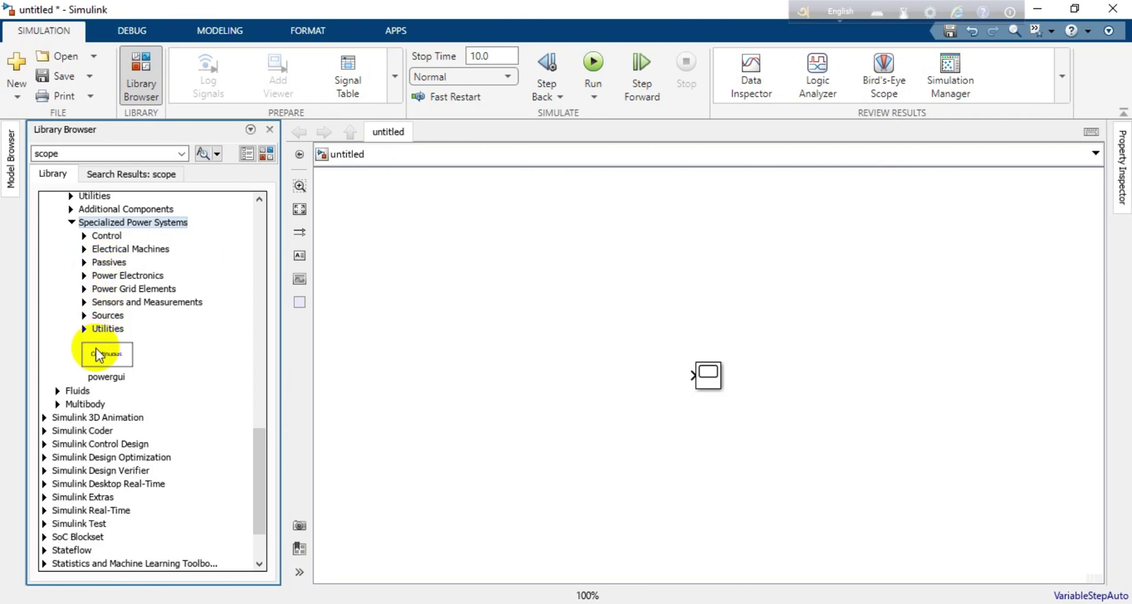
left_click(105, 318)
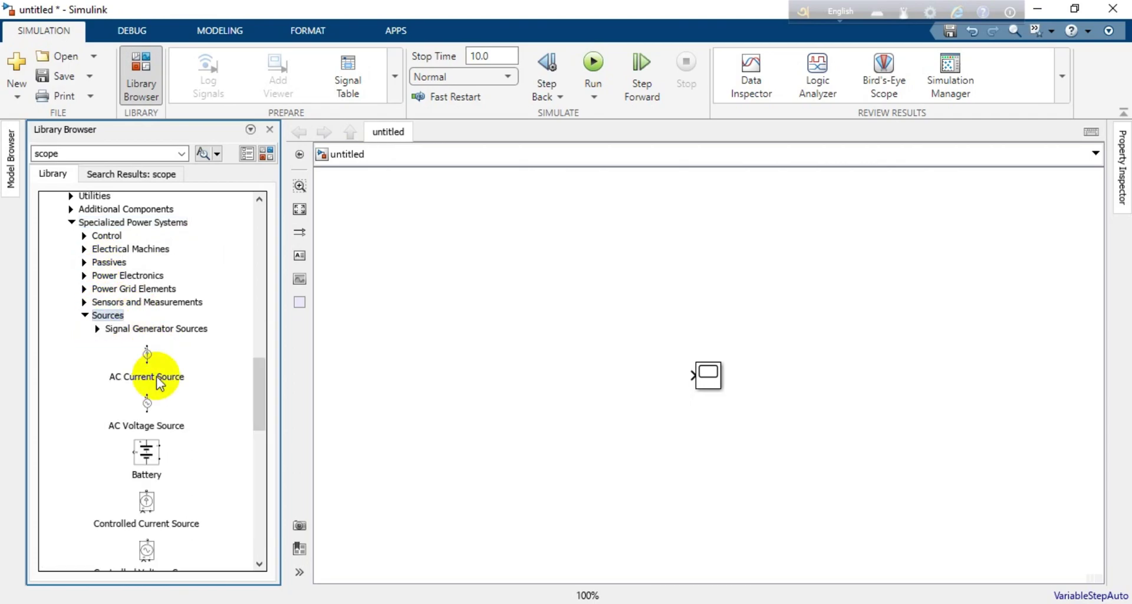
left_click(150, 405)
left_click_drag(151, 405, 440, 386)
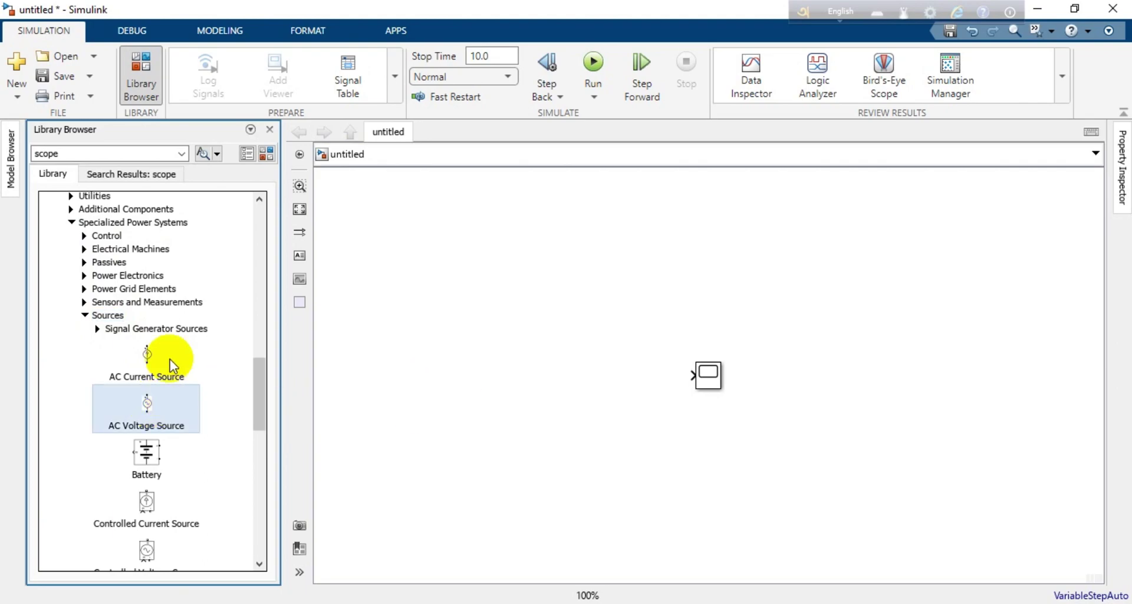
left_click(86, 316)
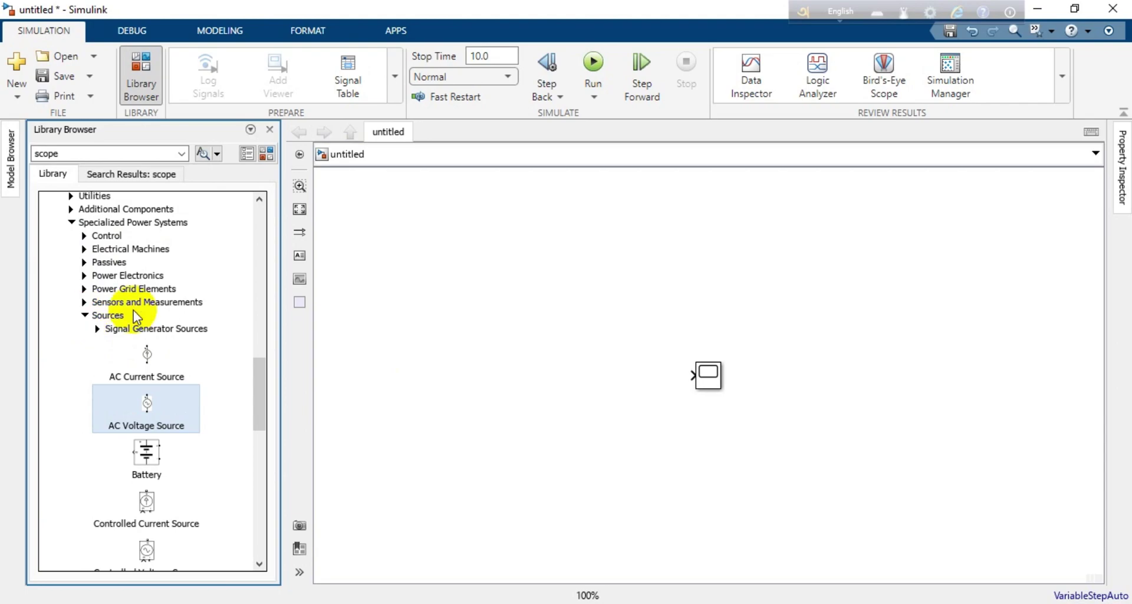
key("ctrl+i")
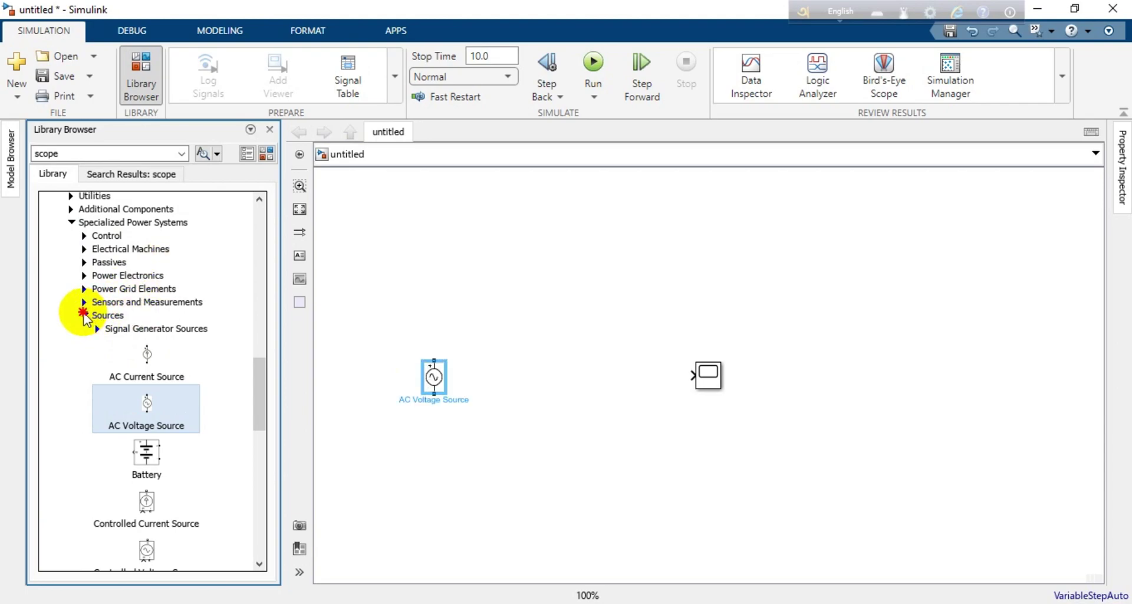
Step: Add a Diode block from the Specialized Power Systems Power Electronics library, placing it above and right of the AC Voltage Source
left_click(84, 314)
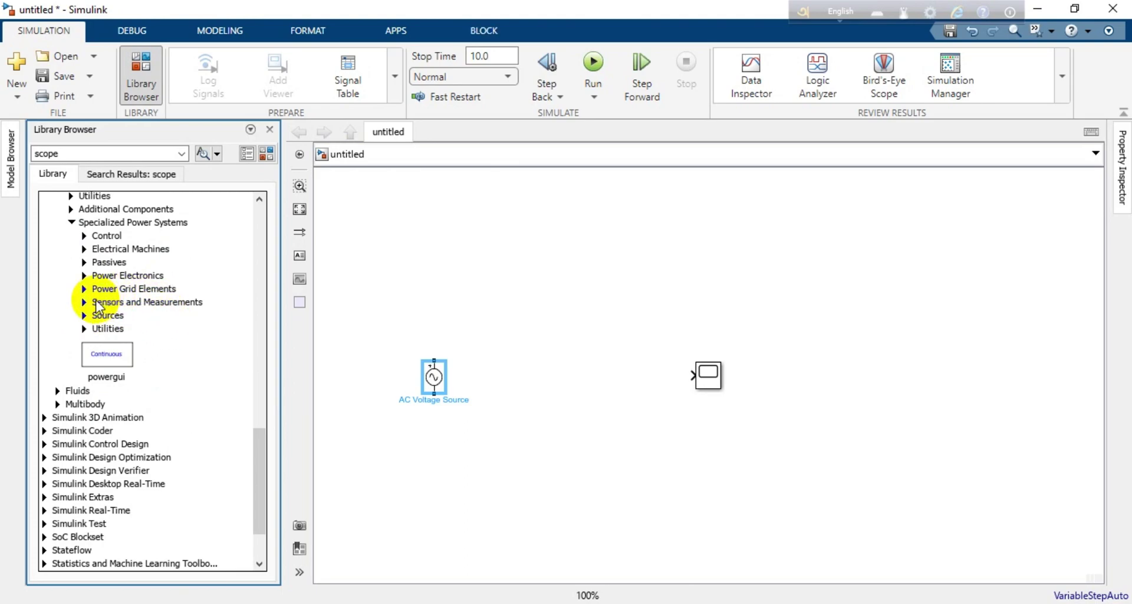
left_click(85, 276)
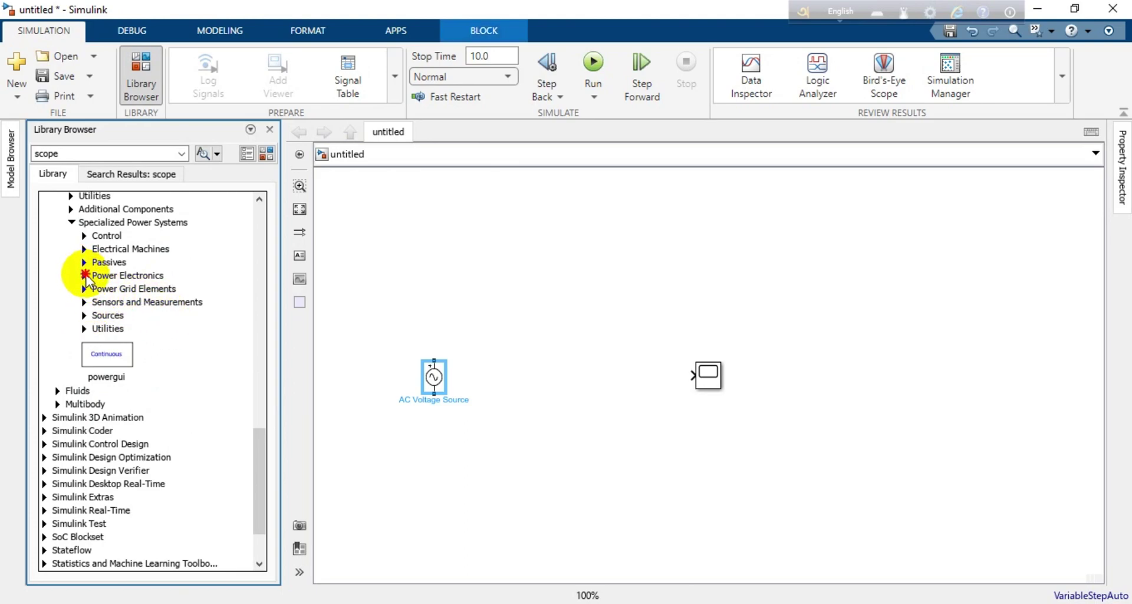
scroll(190, 412, "down", 3)
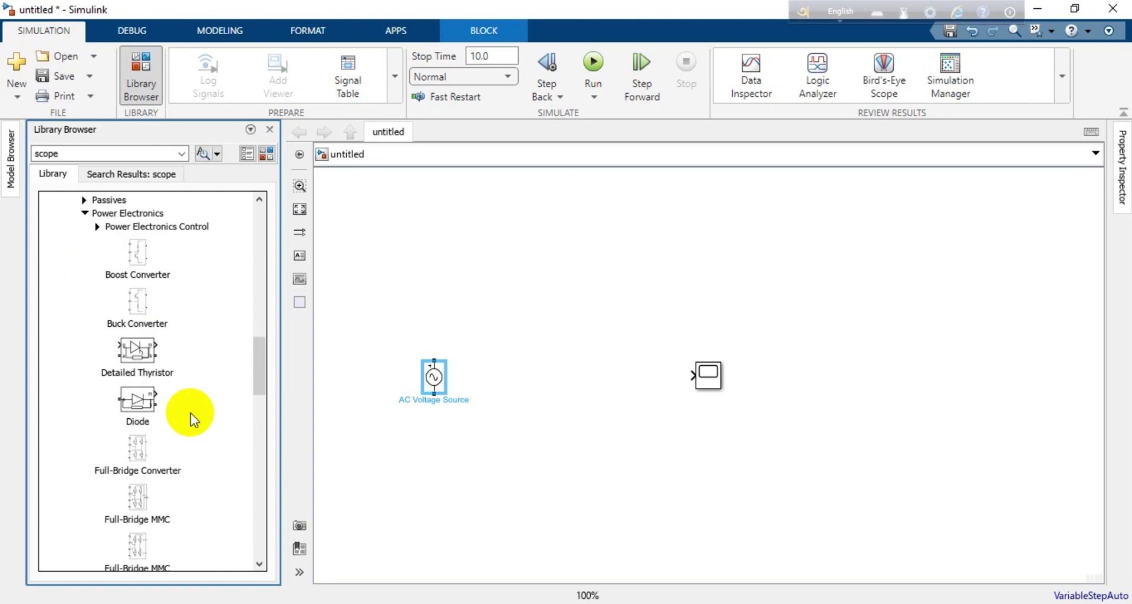
left_click(151, 399)
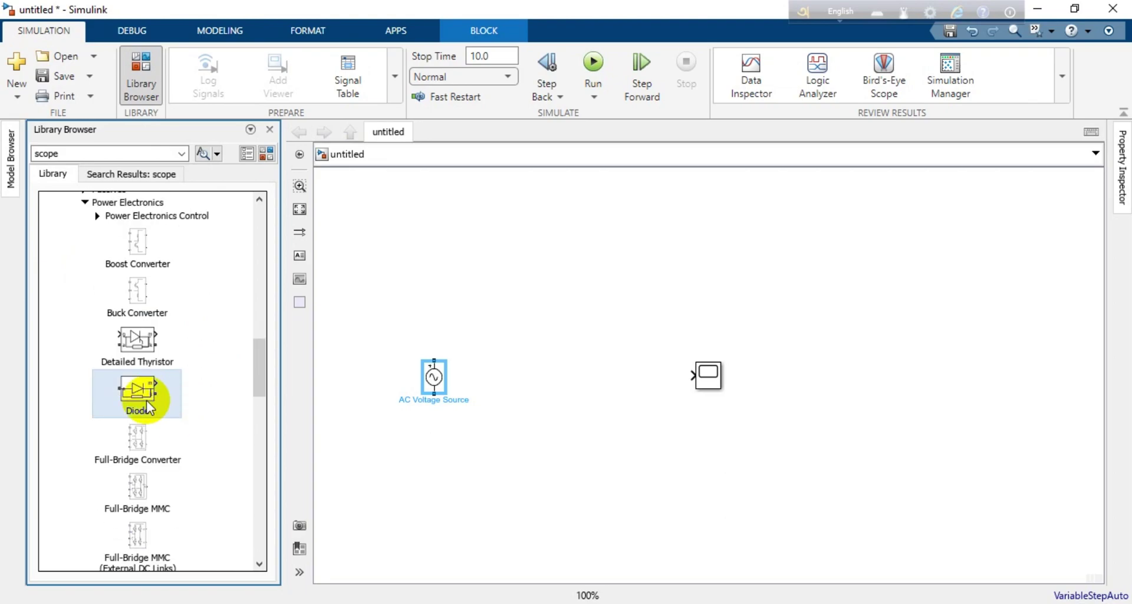
left_click_drag(143, 404, 495, 308)
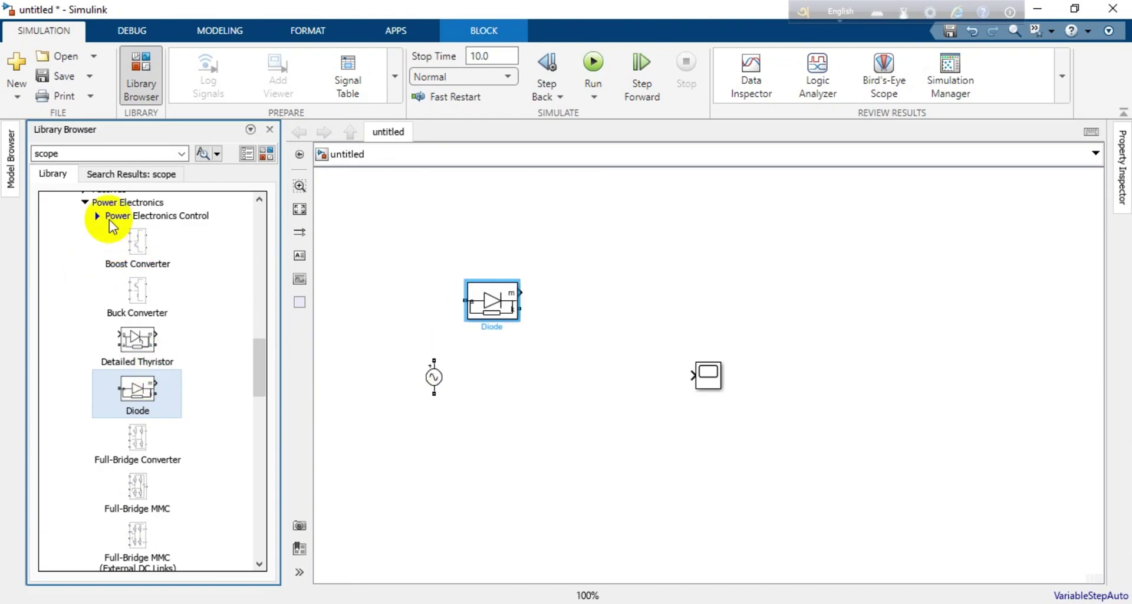
Step: Add a Parallel RLC Branch from the Specialized Power Systems Passives library, placing it between the diode and the Scope
left_click(86, 201)
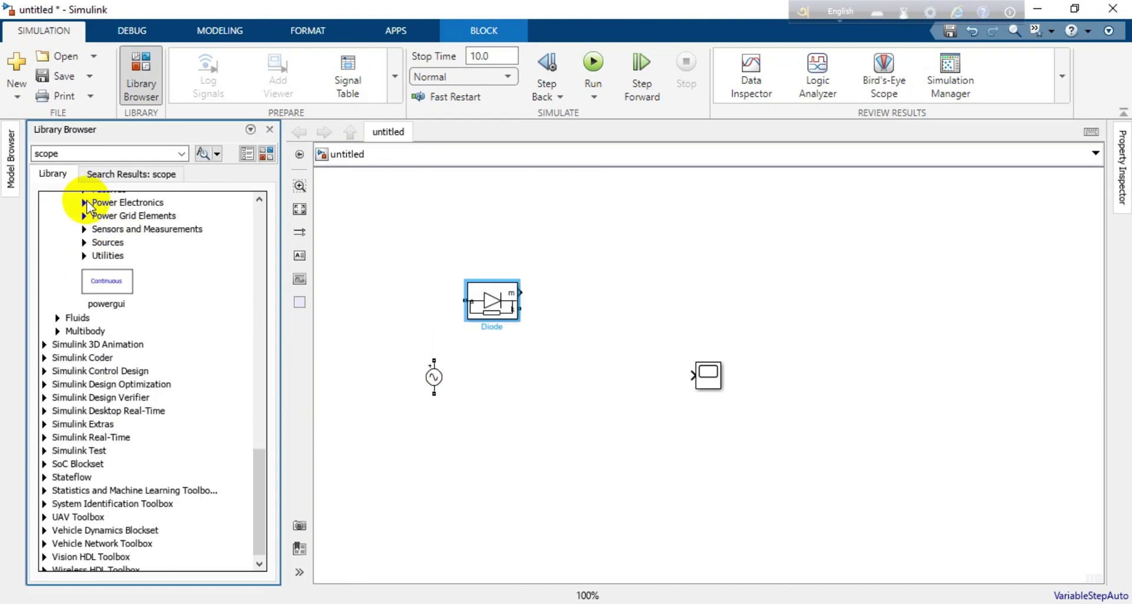
scroll(87, 200, "up", 4)
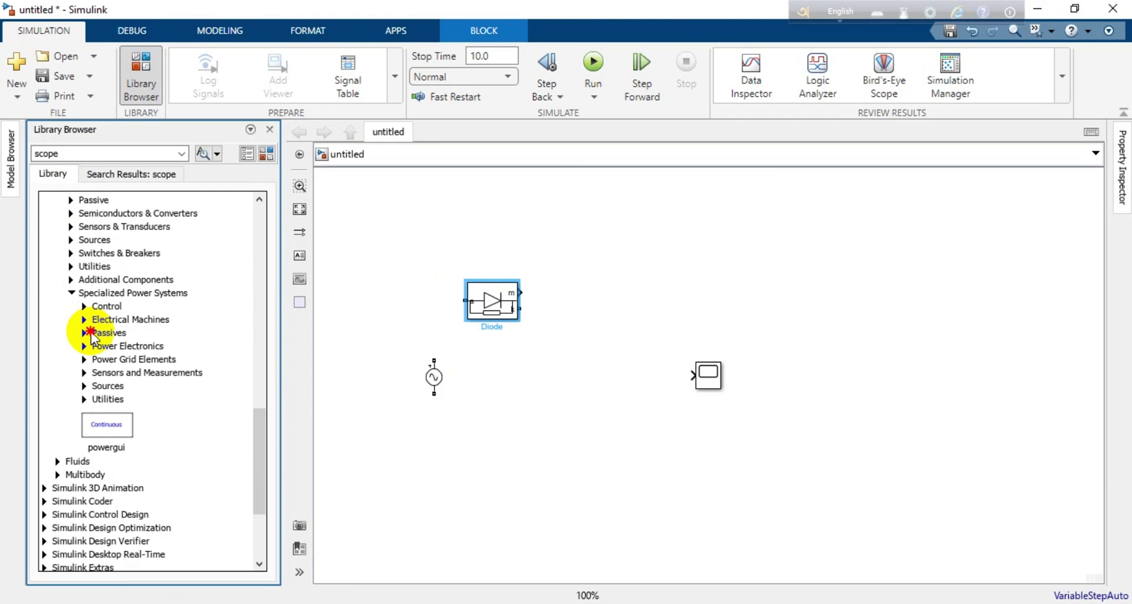
left_click(86, 333)
left_click(134, 506)
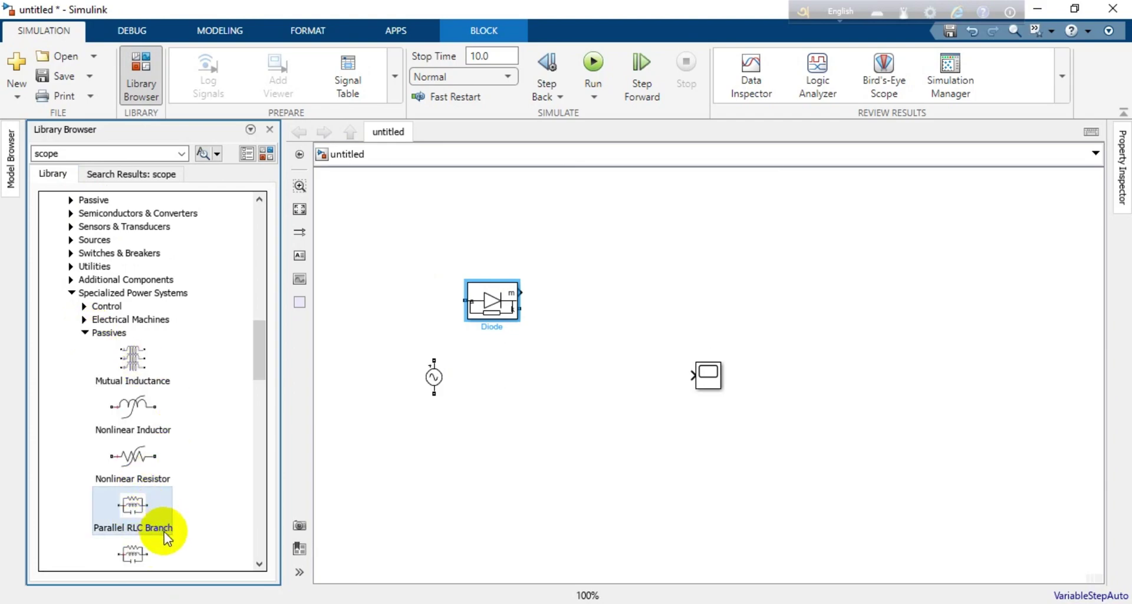
left_click_drag(108, 493, 583, 359)
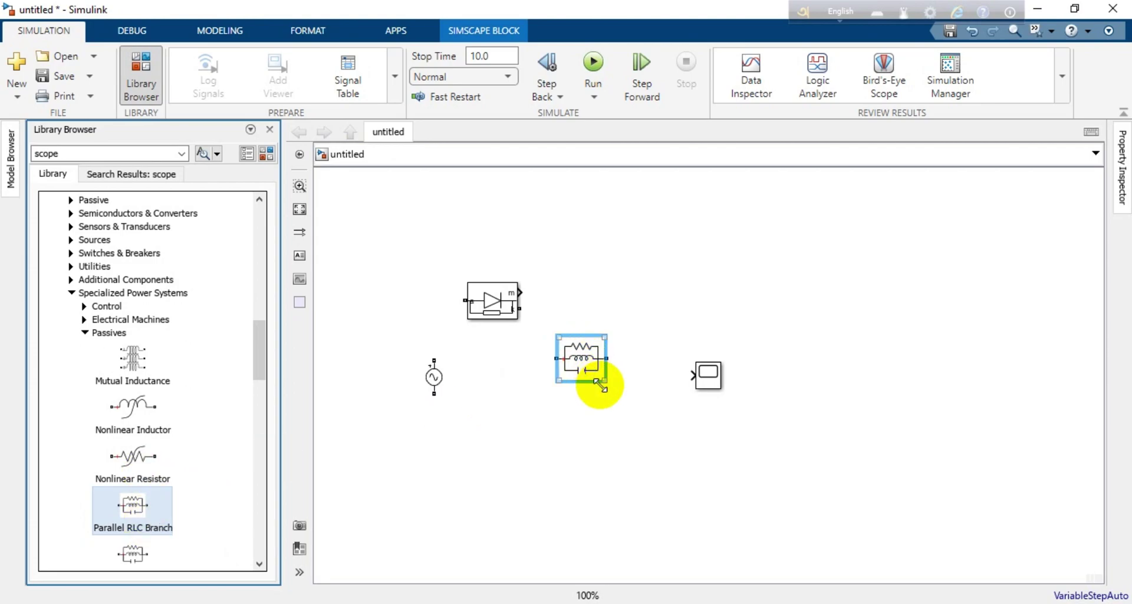
Step: Wire the AC Voltage Source, Diode and Parallel RLC Branch in series, closing the loop back to the source's lower terminal
left_click(432, 359)
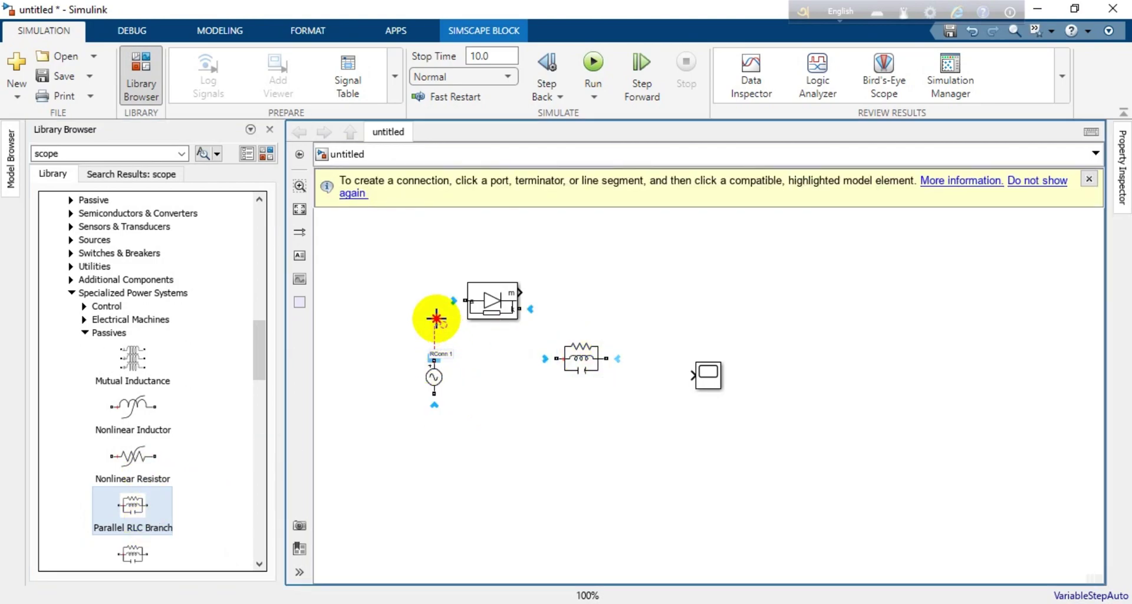
left_click(454, 302)
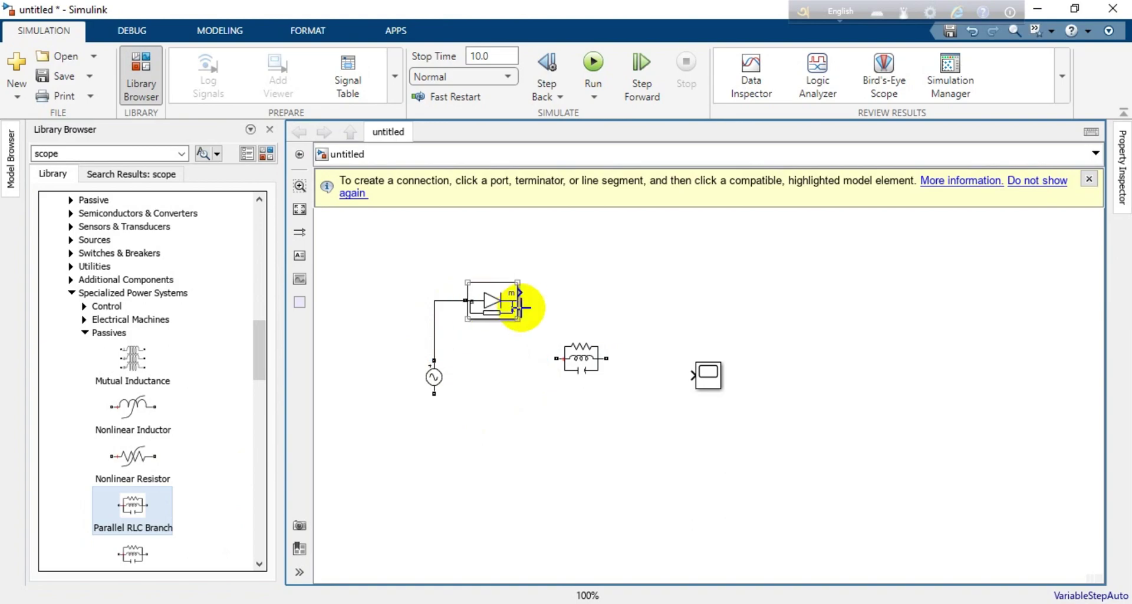
left_click(521, 308)
left_click(556, 358)
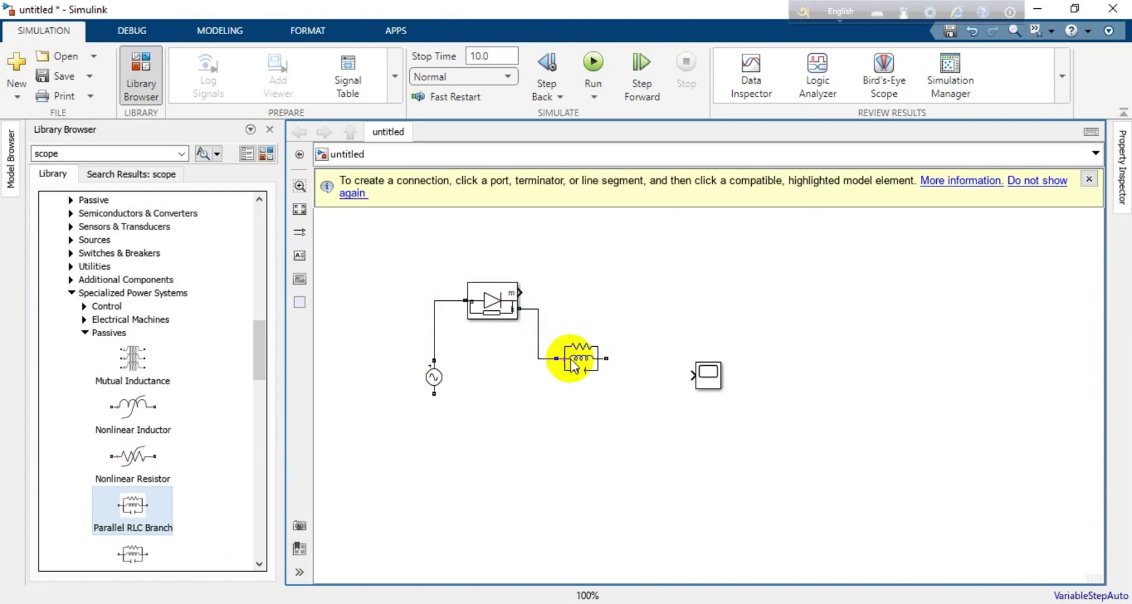
left_click(606, 360)
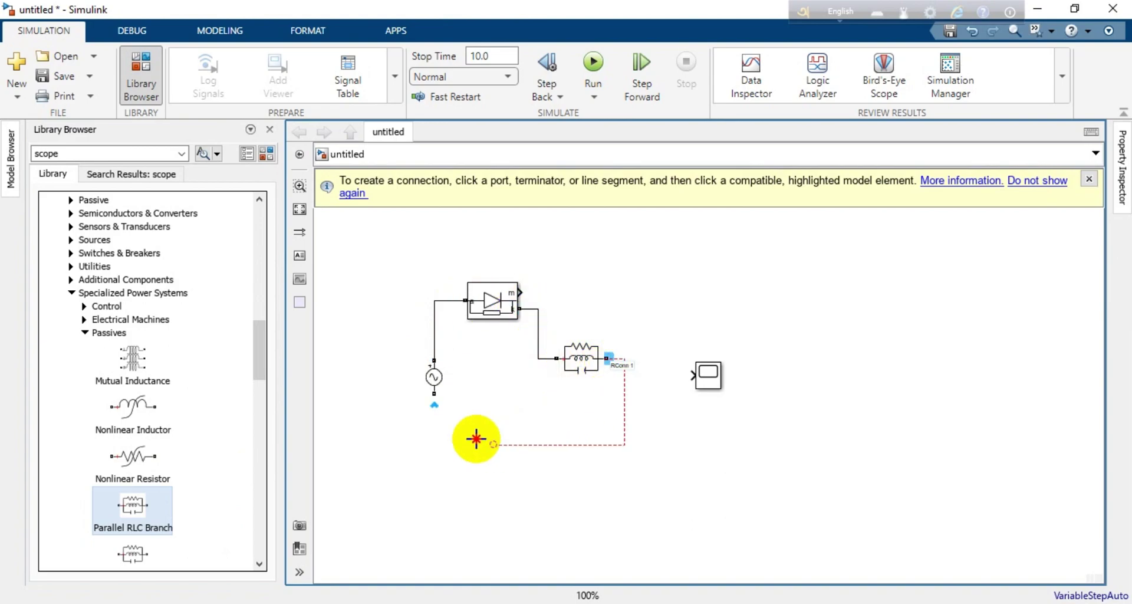
left_click(433, 393)
Step: Rotate the Parallel RLC Branch clockwise so it stands vertically in the circuit loop
left_click(584, 366)
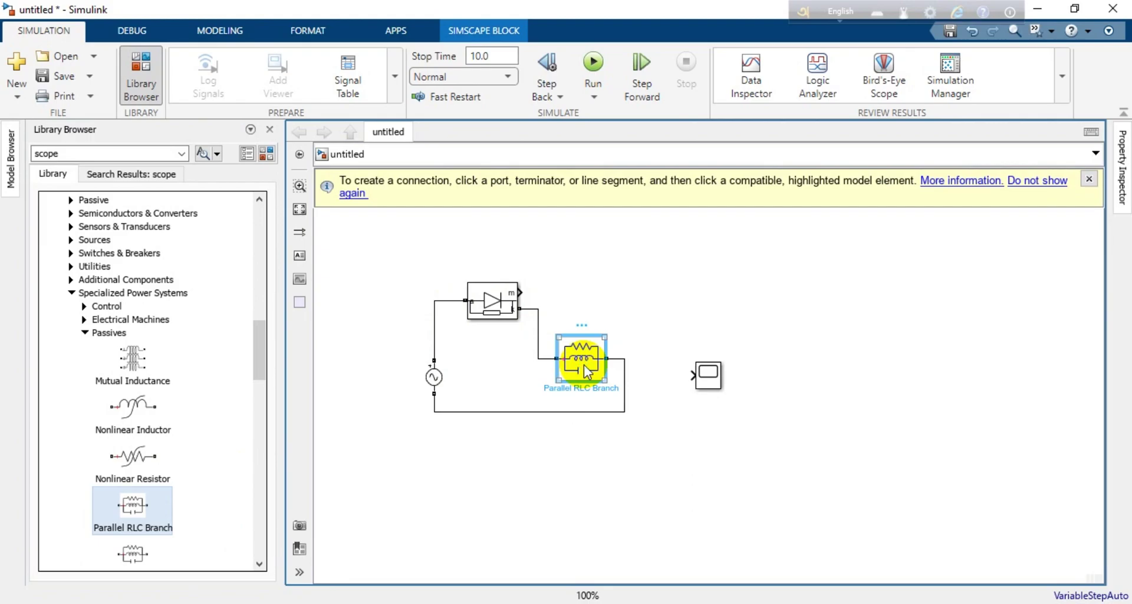
right_click(586, 370)
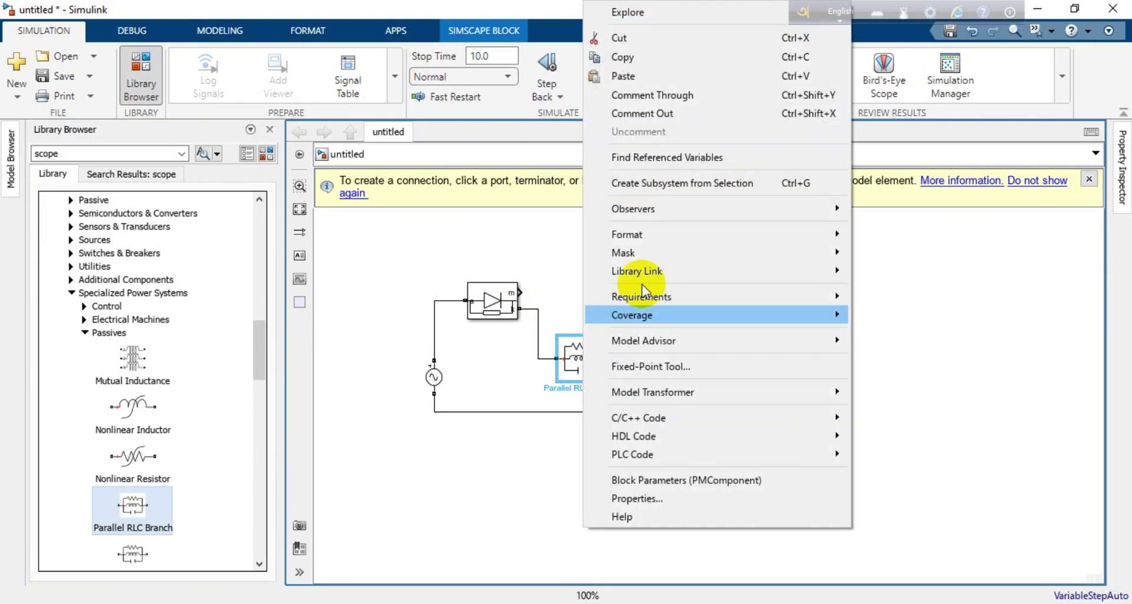
mouse_move(663, 239)
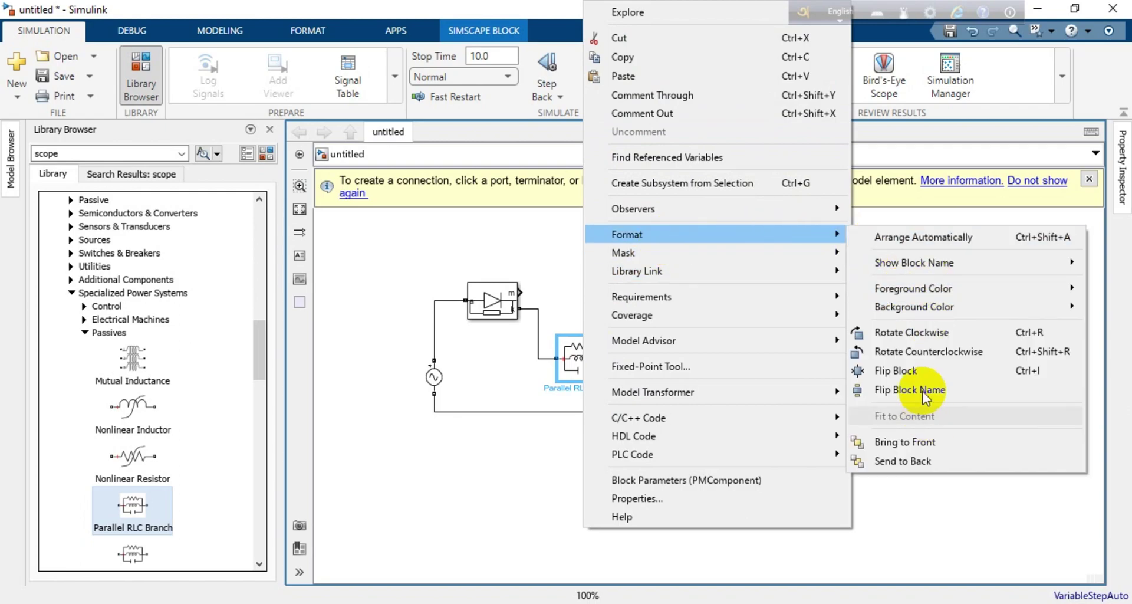
left_click(922, 333)
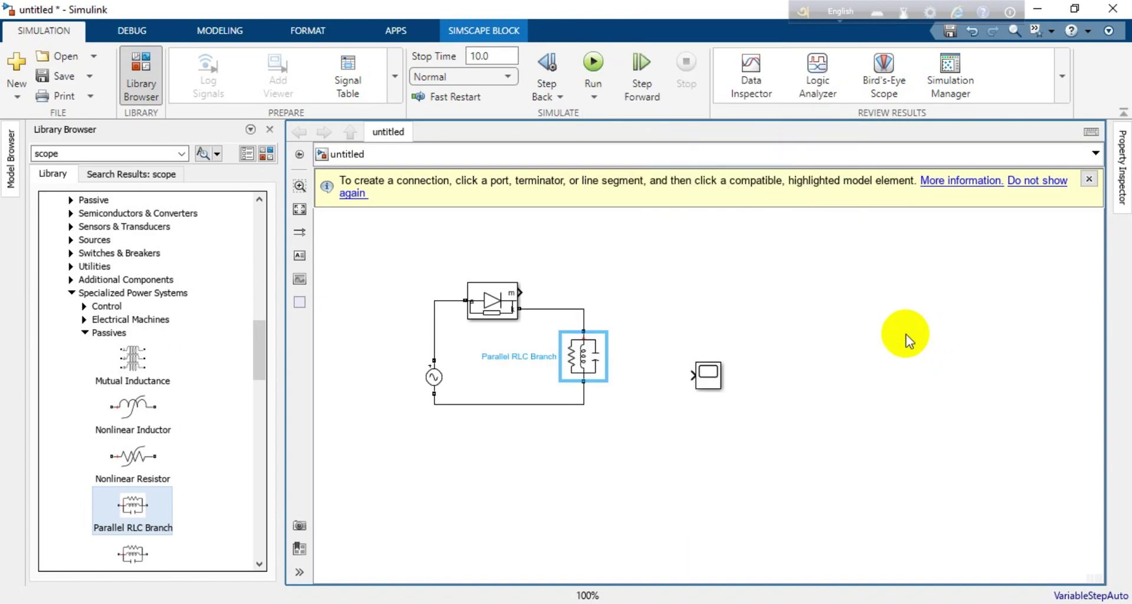
left_click(651, 388)
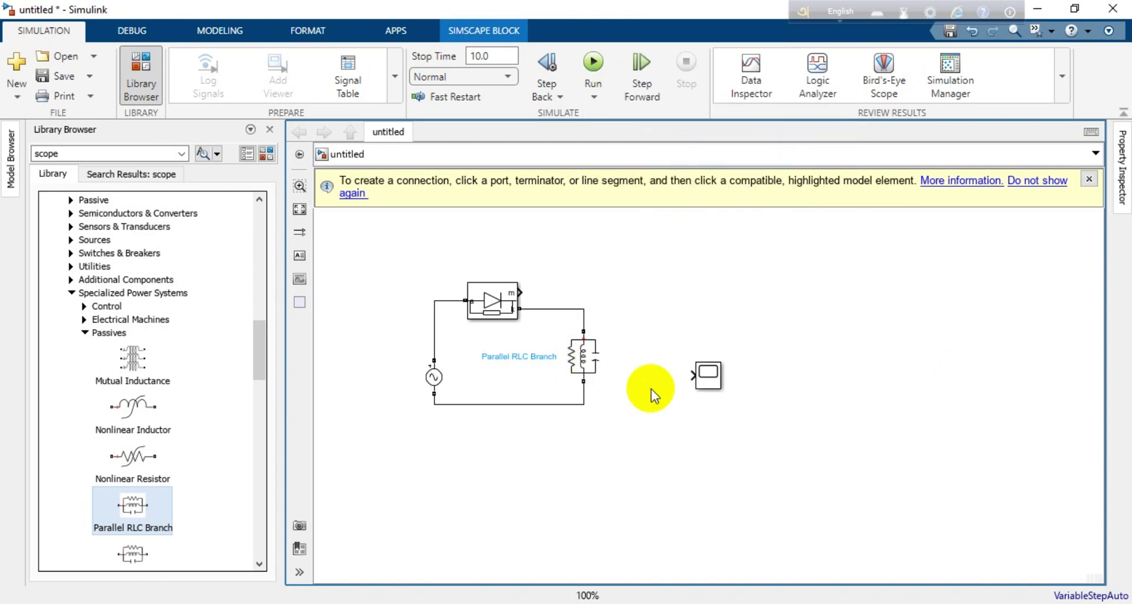
Step: Set the Parallel RLC Branch to branch type R with a resistance of 100 ohms, and move the AC Voltage Source slightly upward
left_click(588, 359)
left_click(588, 359)
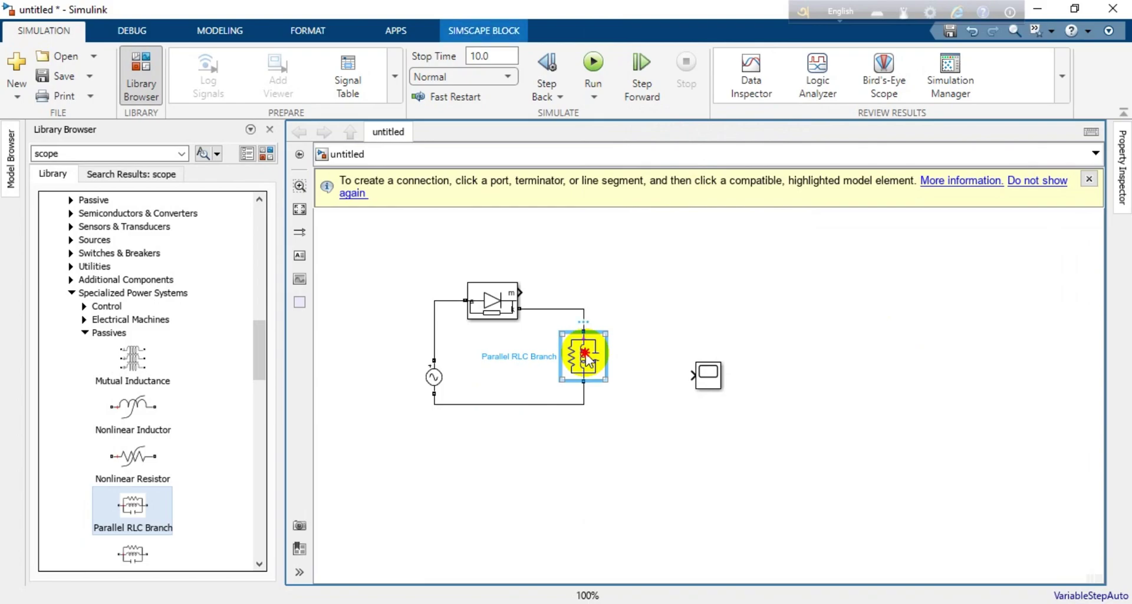
double_click(588, 359)
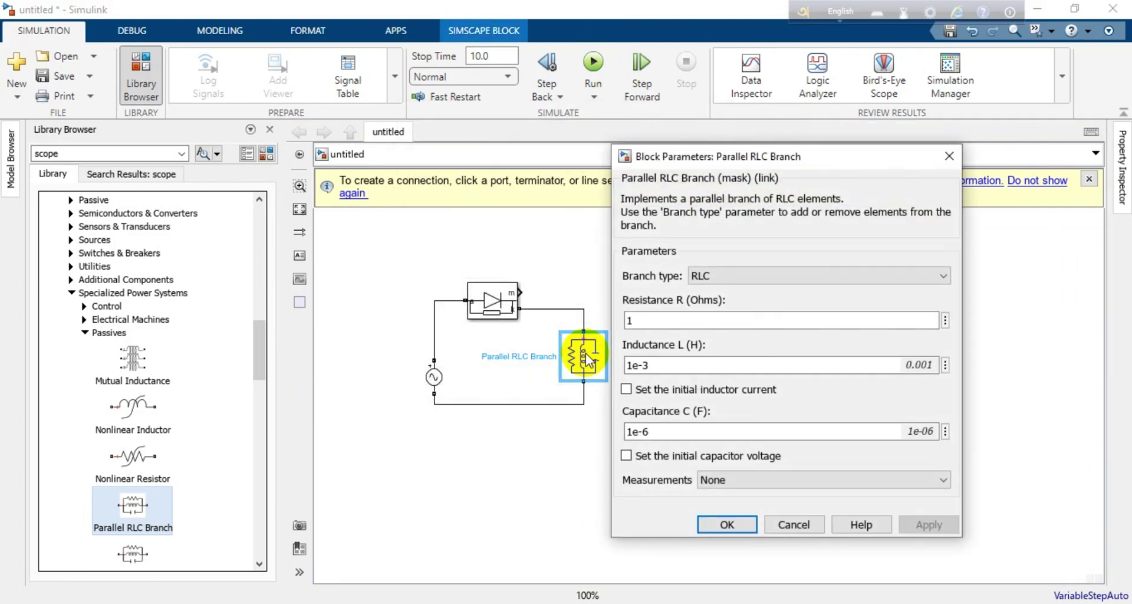
left_click(734, 277)
left_click(713, 309)
left_click(679, 320)
type("1")
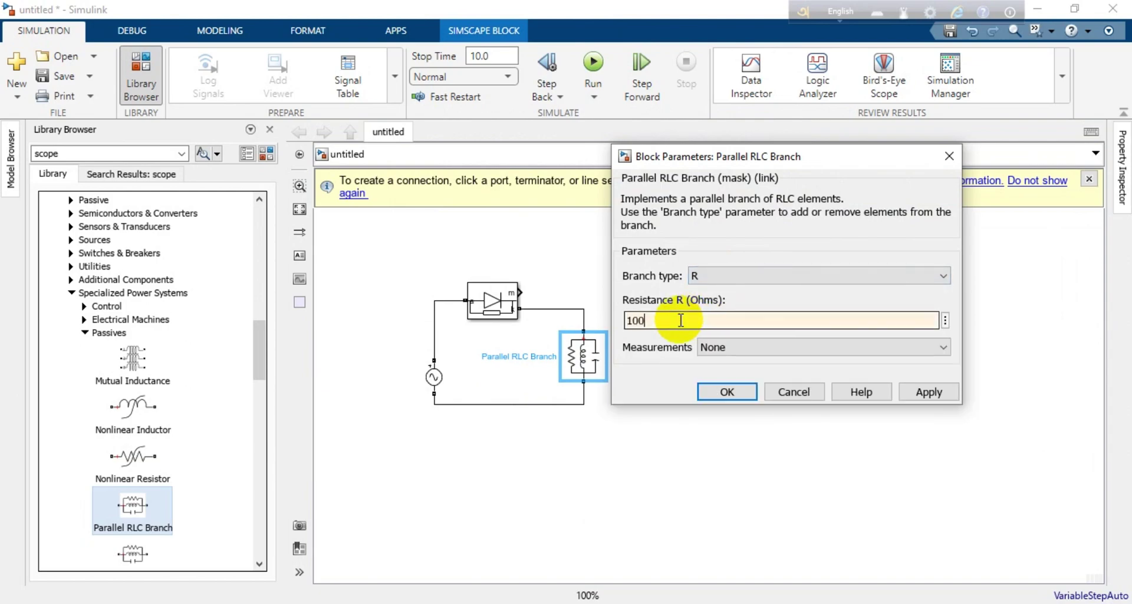
left_click(727, 391)
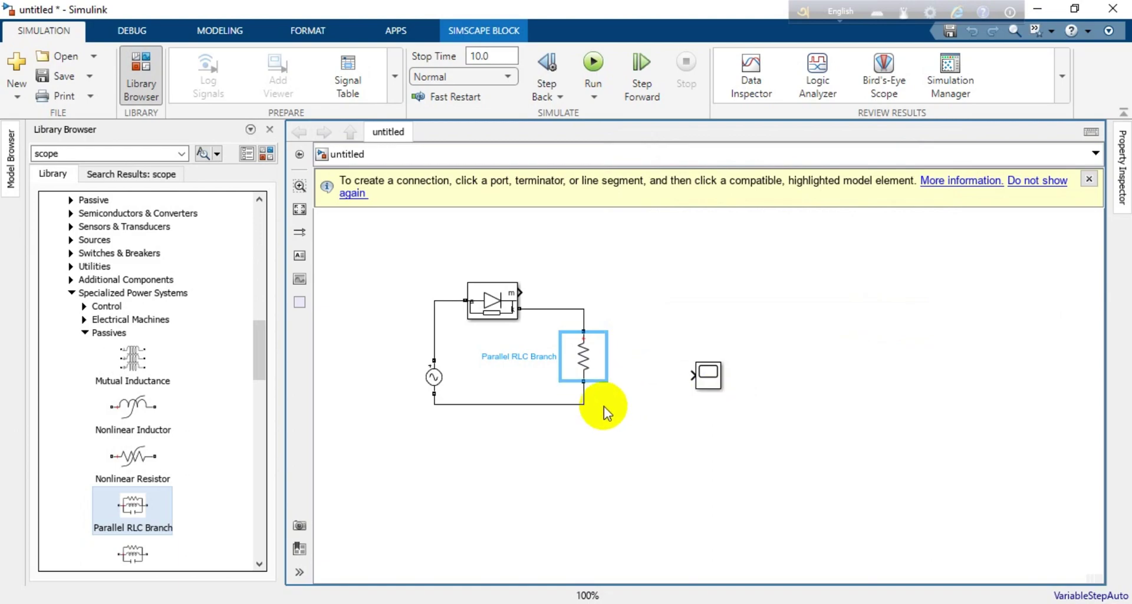
left_click_drag(435, 375, 435, 347)
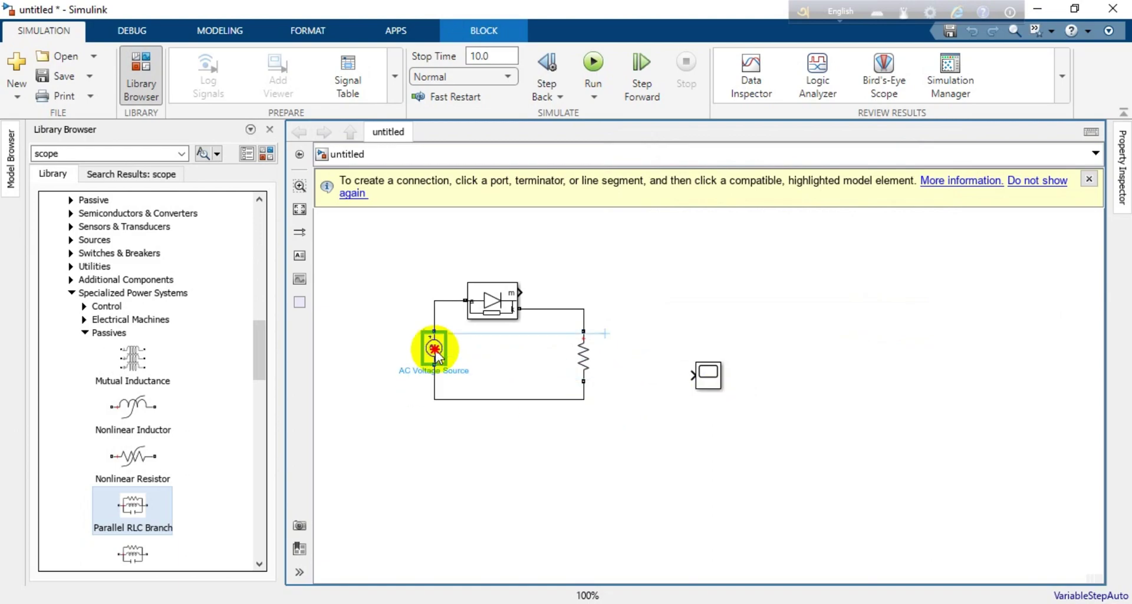
Step: Set the Diode's forward voltage Vf to 0 in its block parameters
double_click(487, 302)
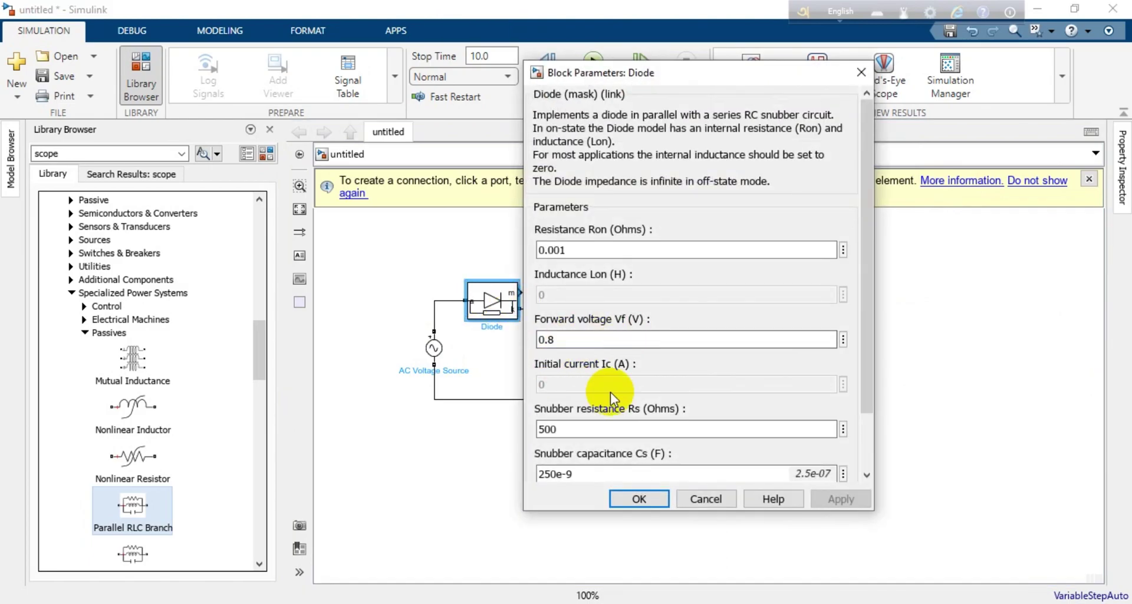
double_click(580, 340)
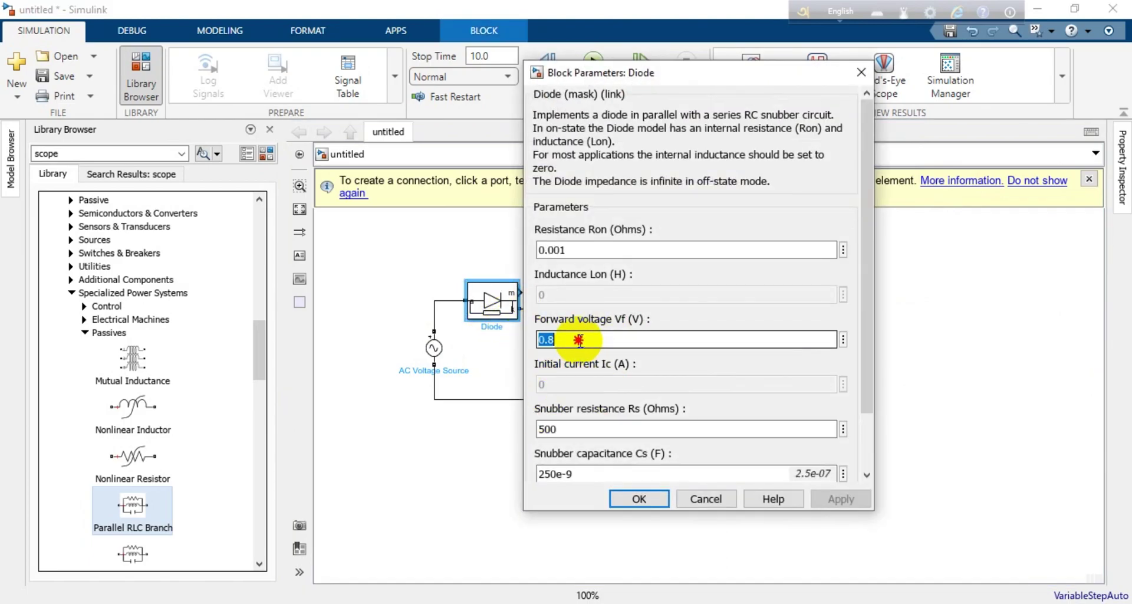
key("BackSpace")
key("BackSpace")
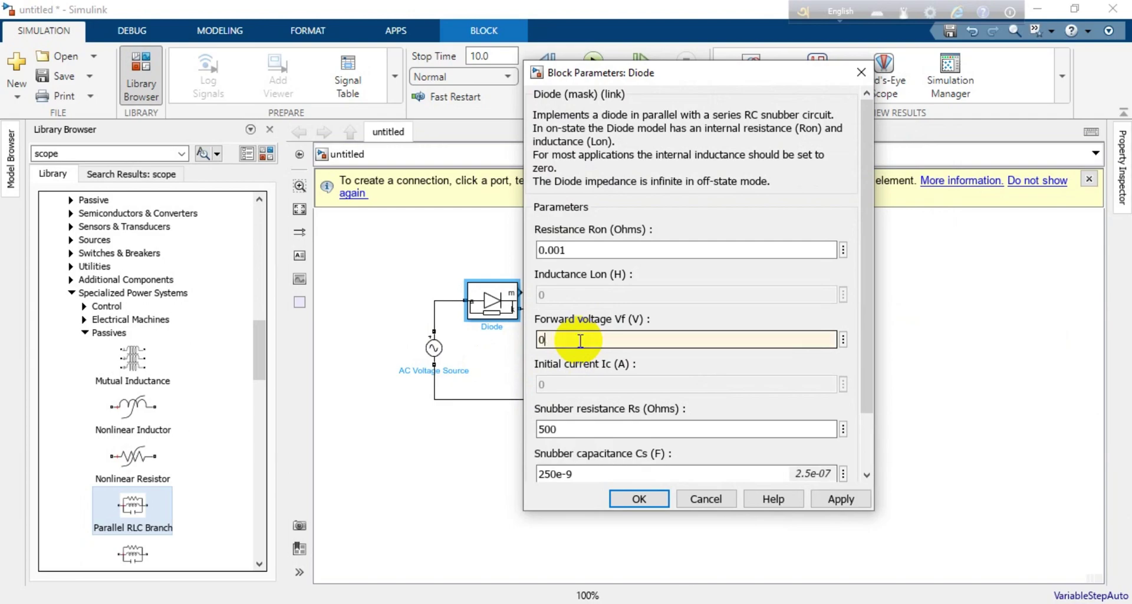
Step: Enter inf for the Diode's snubber resistance Rs and snubber capacitance Cs
double_click(572, 427)
type("inf")
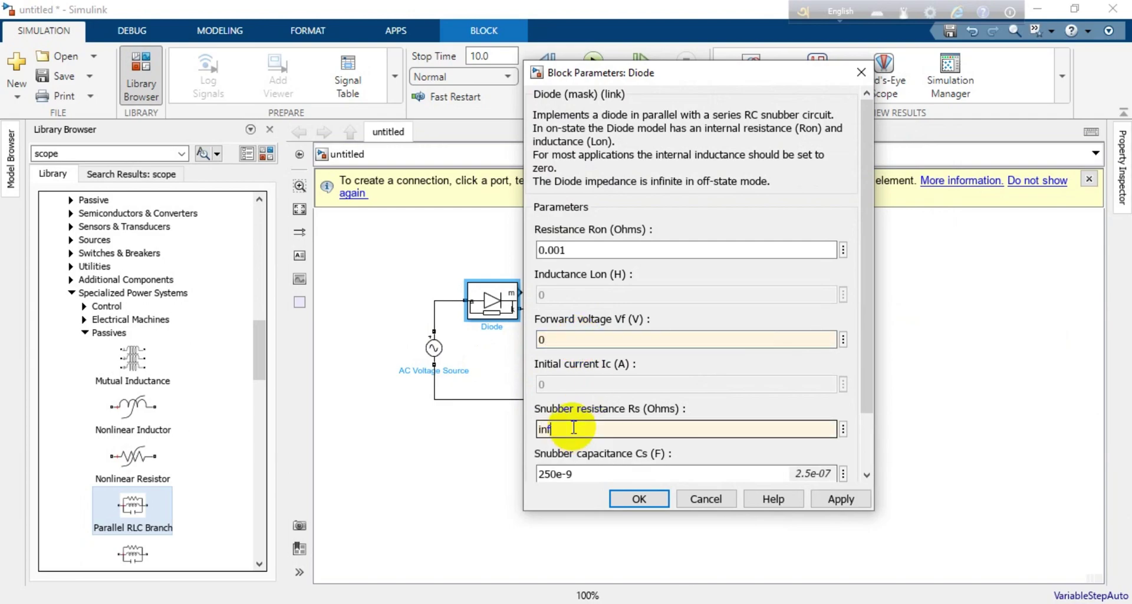
double_click(563, 473)
type("n")
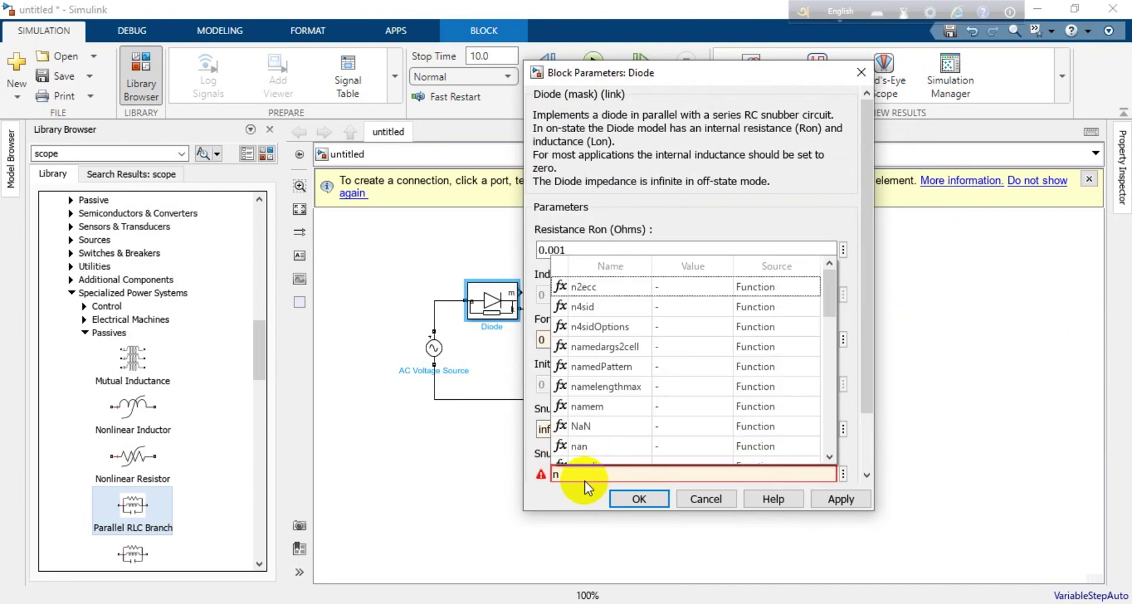
key("BackSpace")
type("inf")
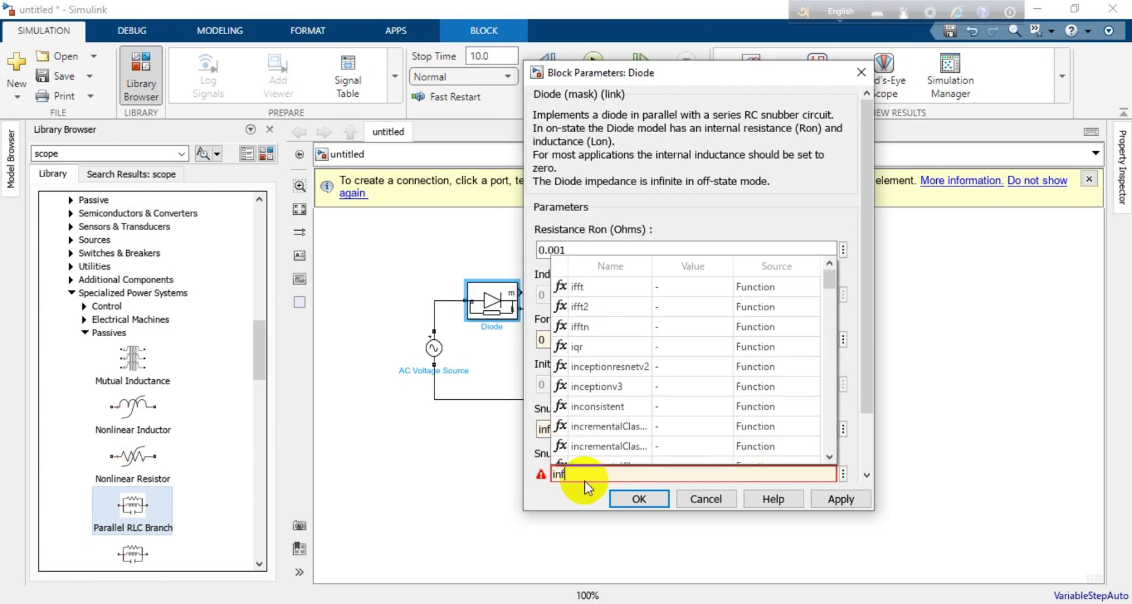
left_click(568, 497)
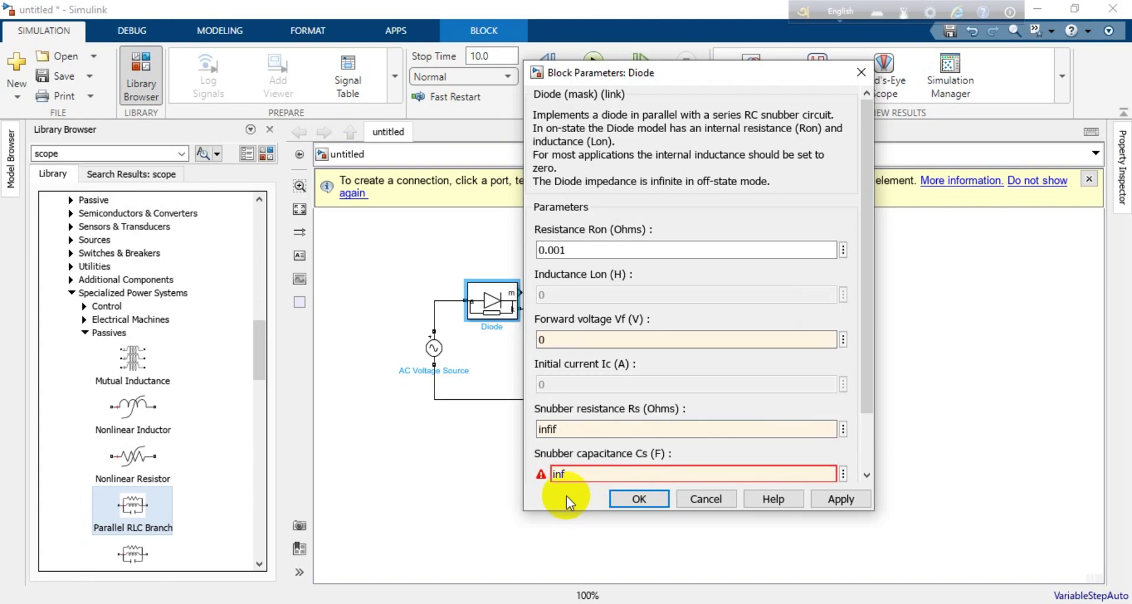
Step: Correct the mistyped snubber resistance Rs to inf and accept the Diode's parameters
double_click(571, 429)
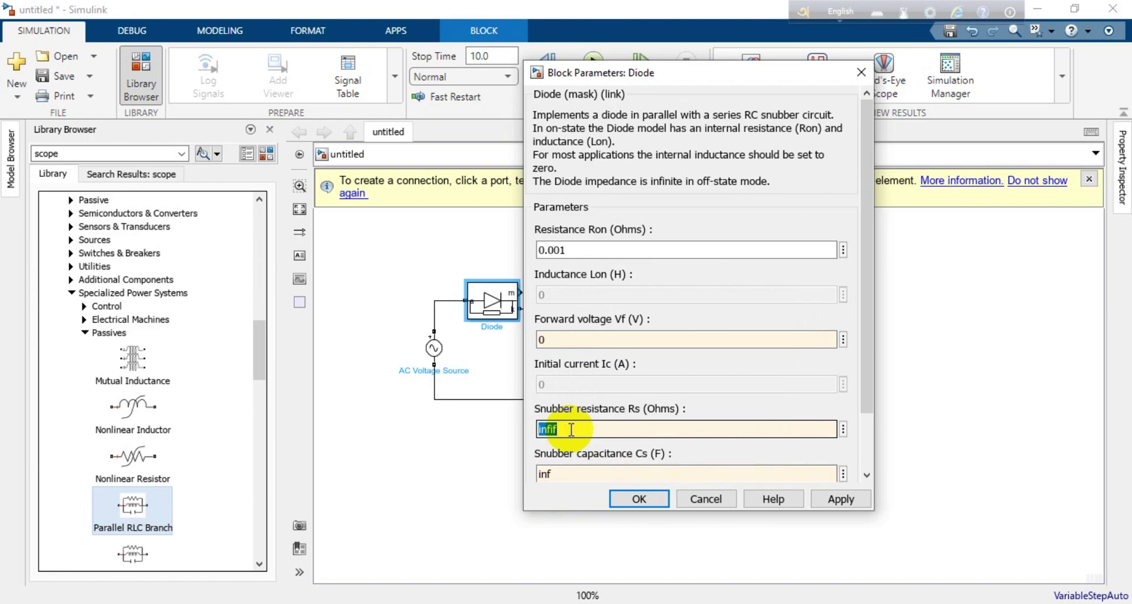
left_click(570, 429)
key("BackSpace")
key("BackSpace")
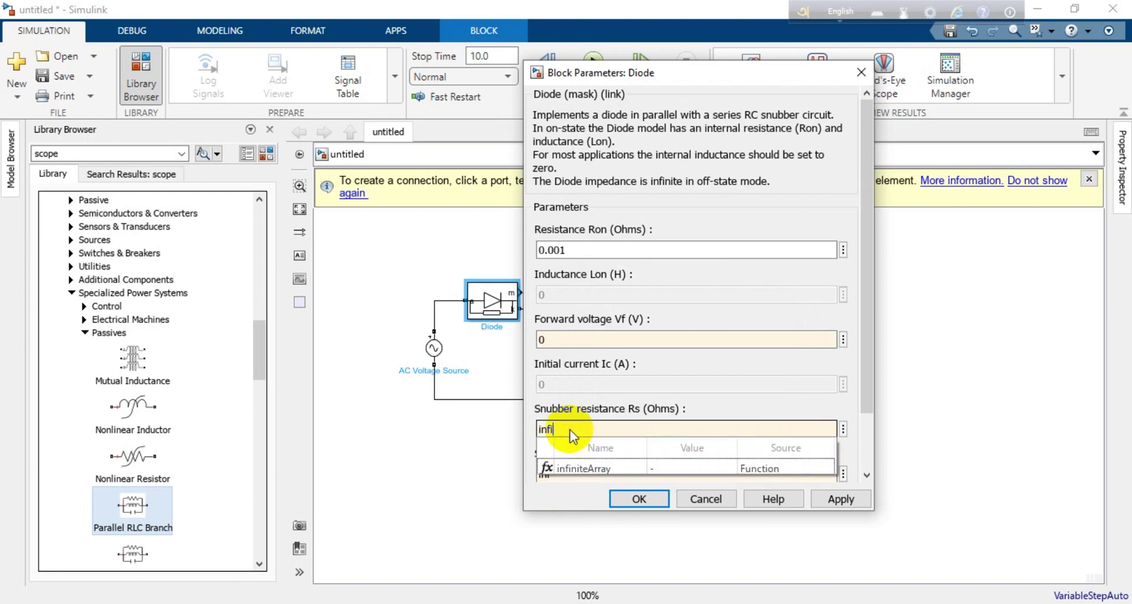
left_click(764, 410)
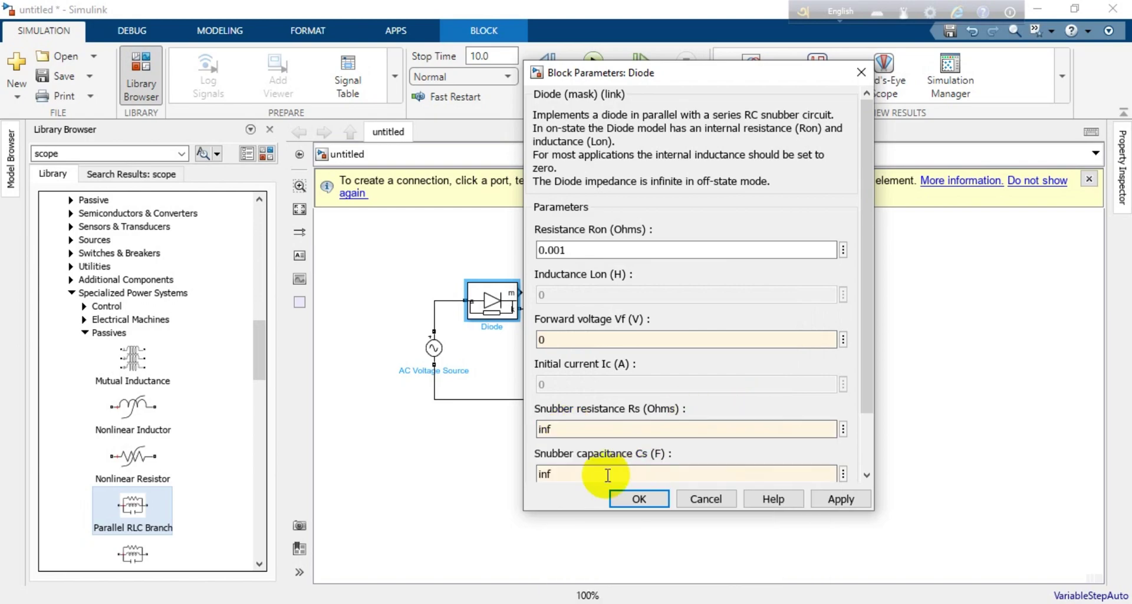
scroll(607, 433, "down", 3)
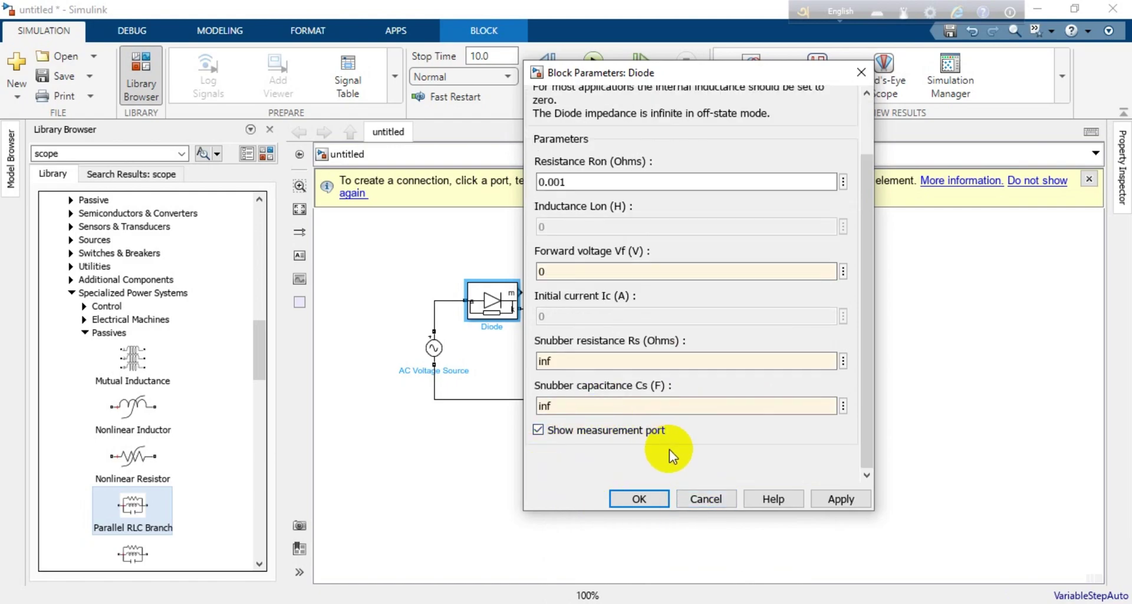
left_click(640, 501)
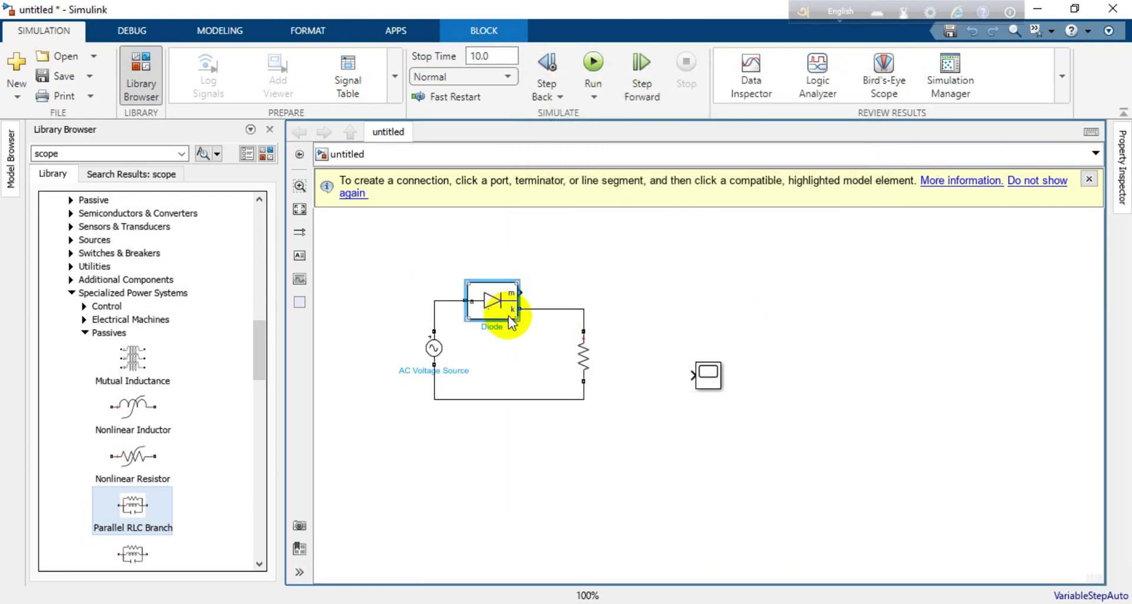
Step: Move the Diode block slightly right and down so it sits between the source and the resistor
left_click_drag(494, 309, 507, 313)
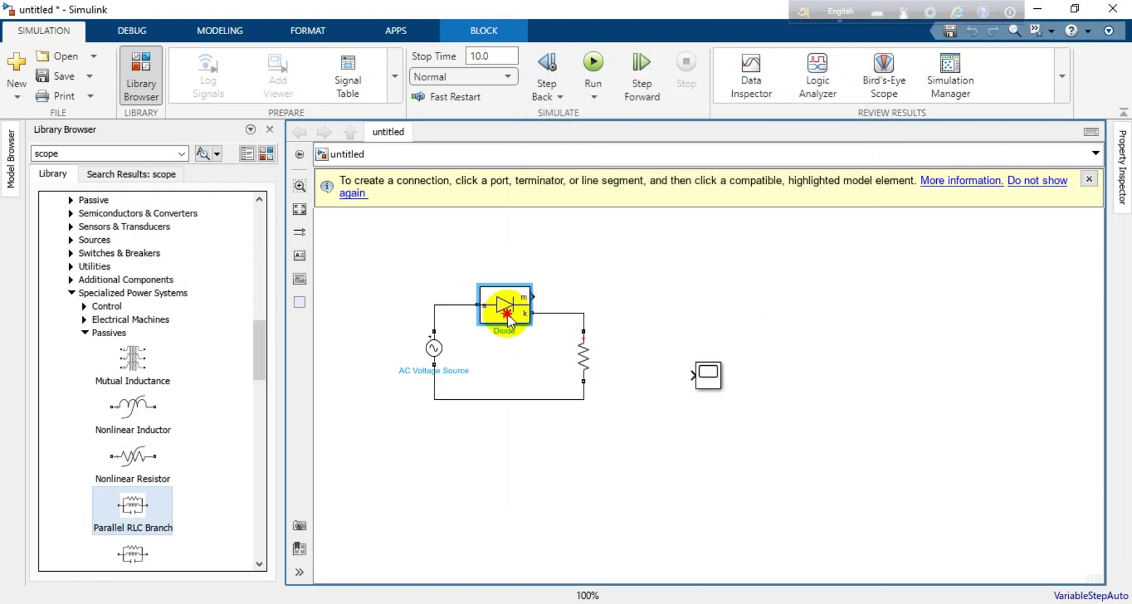
left_click(527, 358)
left_click(641, 438)
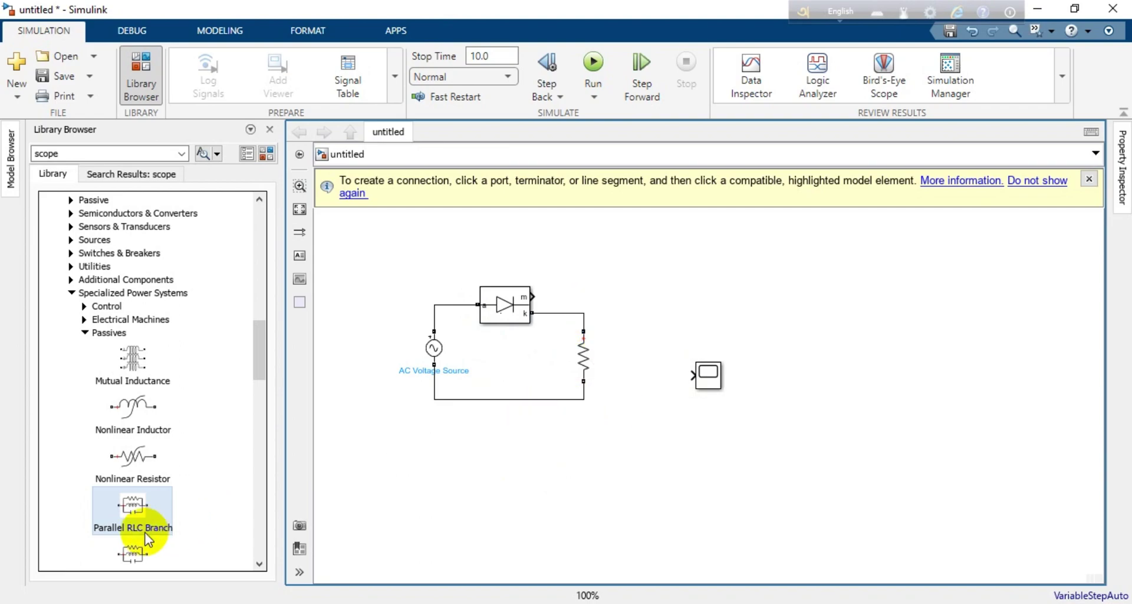
Step: Add a Voltage Measurement block from the Specialized Power Systems Sensors and Measurements library, placing it between the resistor and the Scope
left_click(86, 334)
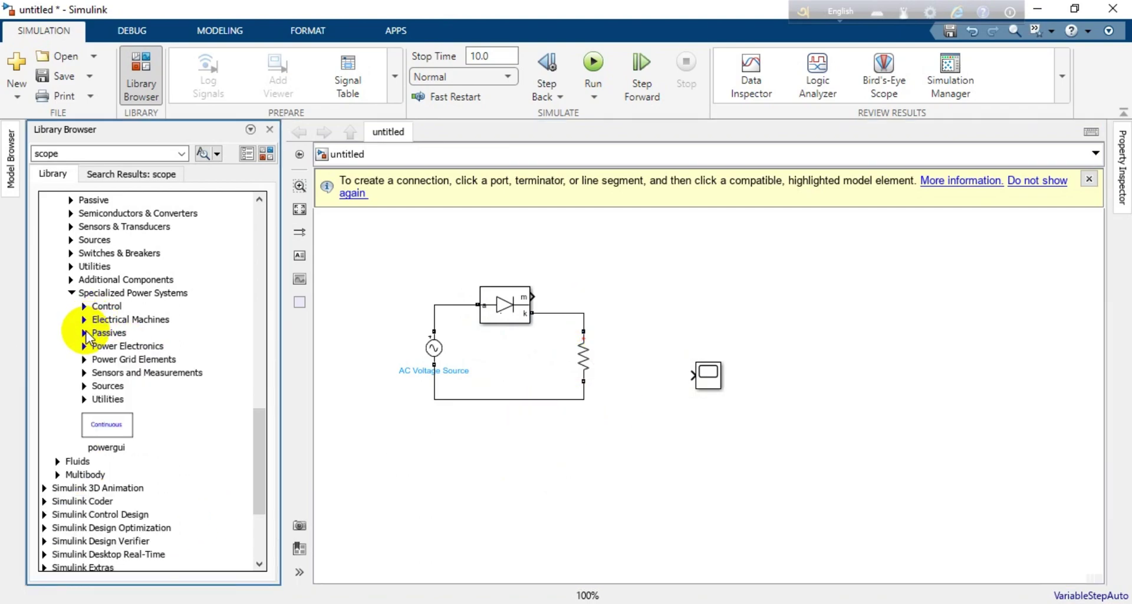
left_click(106, 372)
left_click(105, 371)
scroll(107, 376, "down", 10)
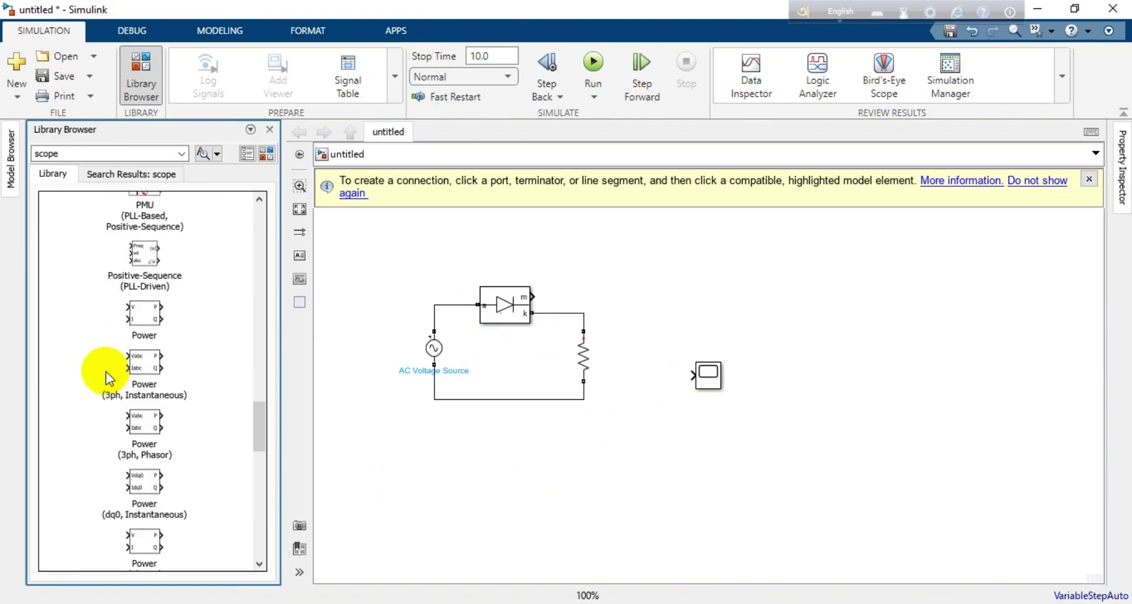
scroll(106, 375, "up", 4)
left_click(139, 367)
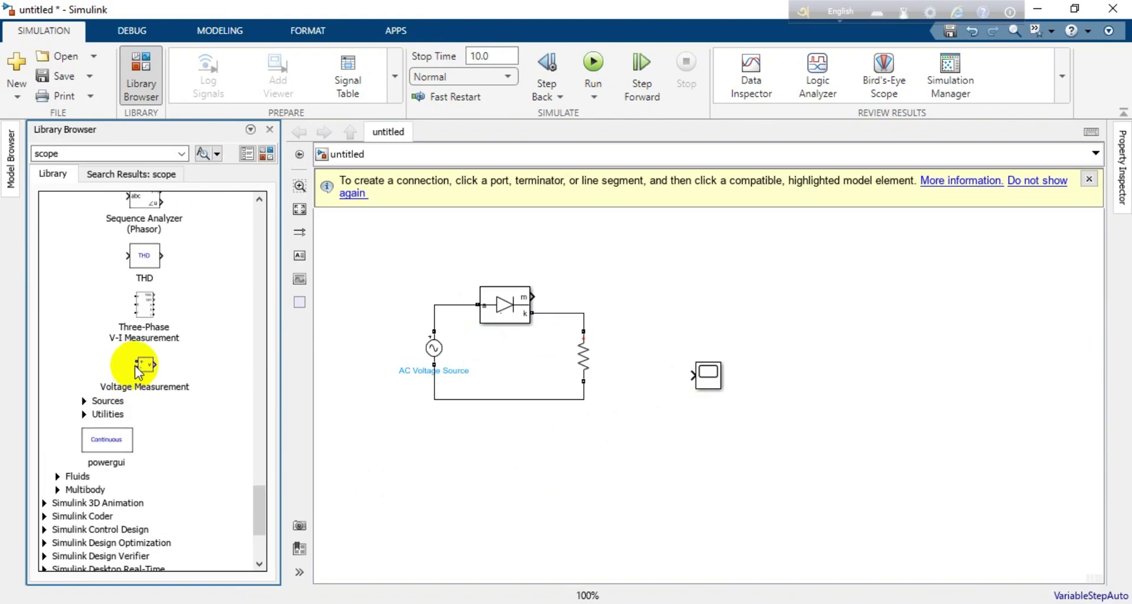
left_click_drag(139, 367, 651, 354)
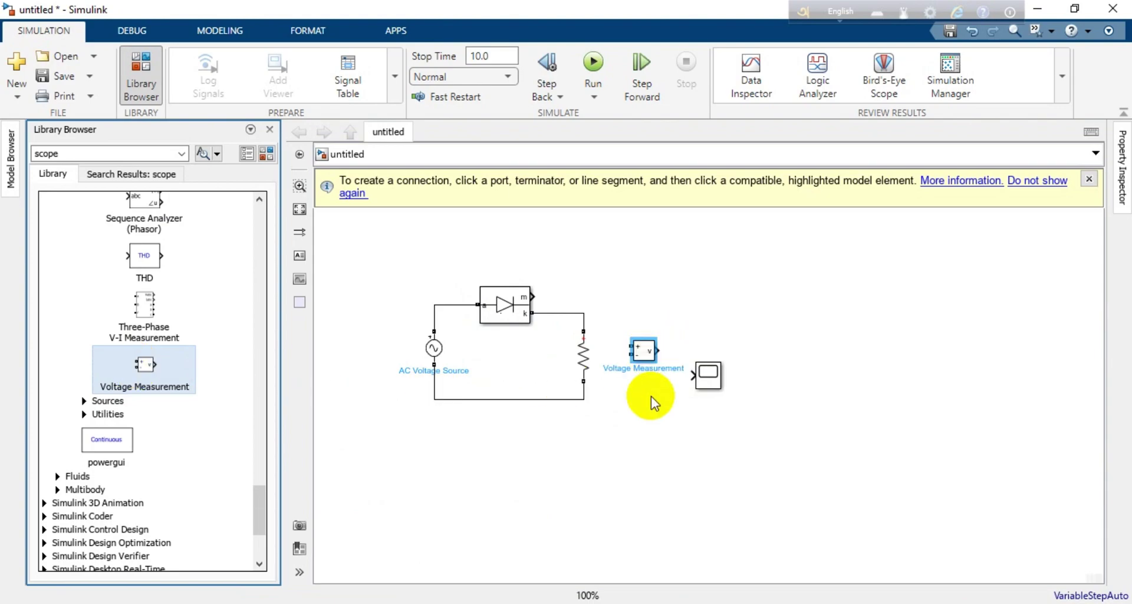
Step: Duplicate the Voltage Measurement block above the AC Voltage Source and wire the copy's plus and minus terminals across the source
left_click(644, 354)
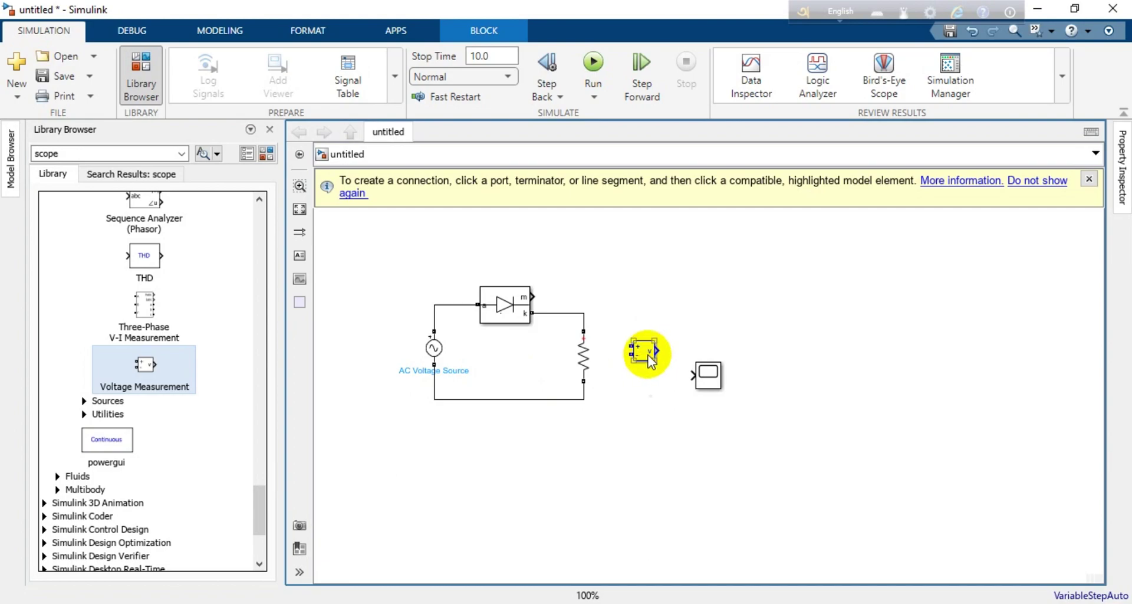
mouse_move(648, 356)
left_mouse_down()
mouse_move(643, 403)
mouse_move(472, 263)
mouse_move(456, 264)
mouse_move(435, 320)
left_mouse_up()
left_click(443, 267)
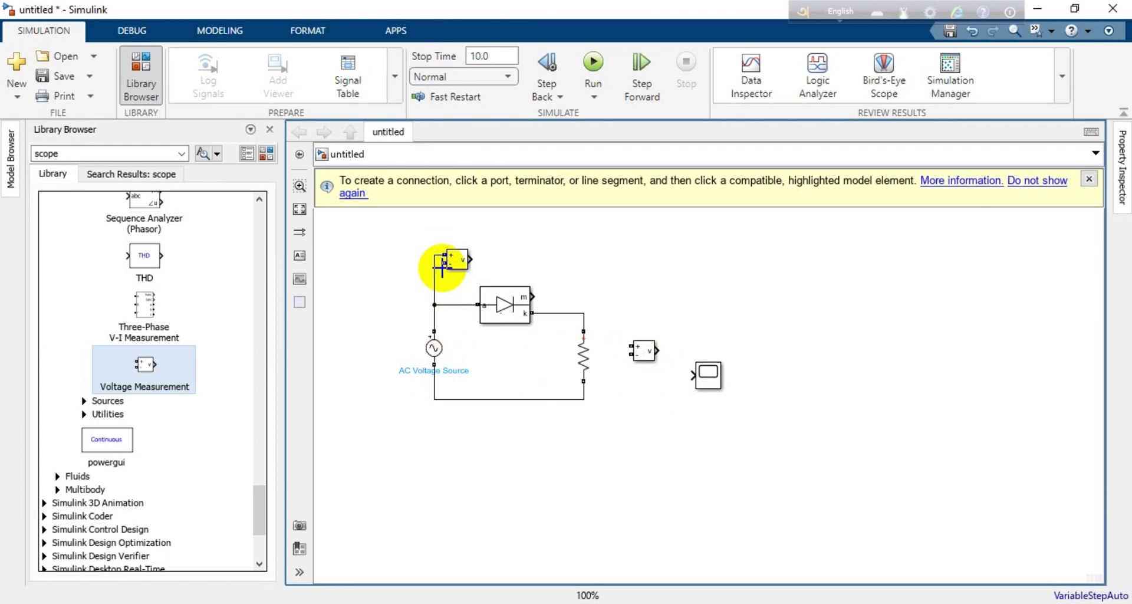
left_click_drag(443, 263, 434, 383)
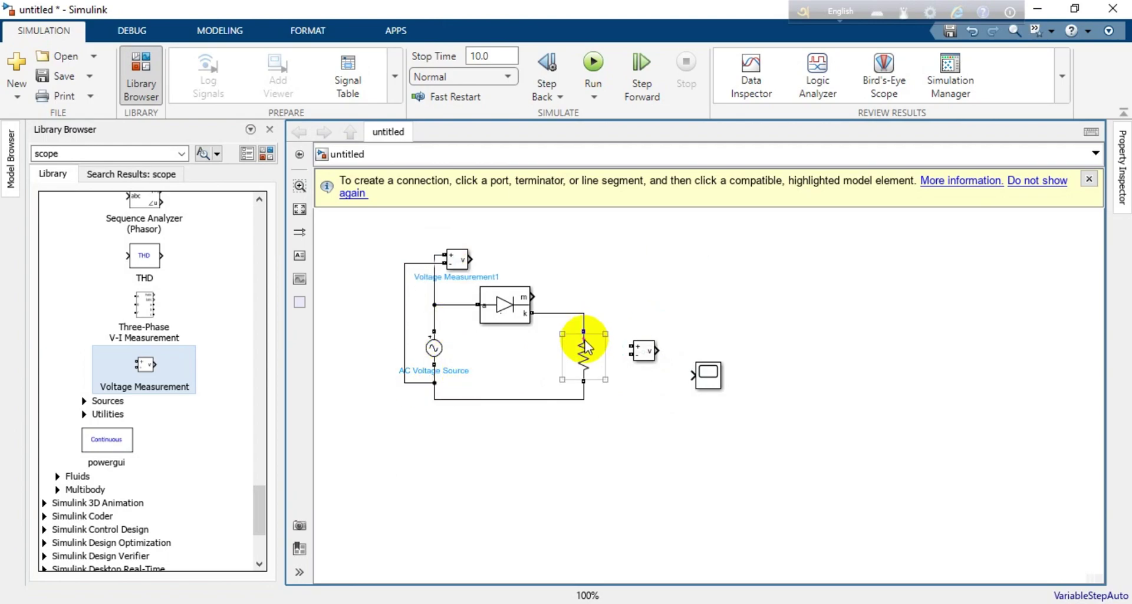
Step: Wire the original Voltage Measurement block's plus and minus terminals across the load resistor
left_click_drag(629, 347, 579, 316)
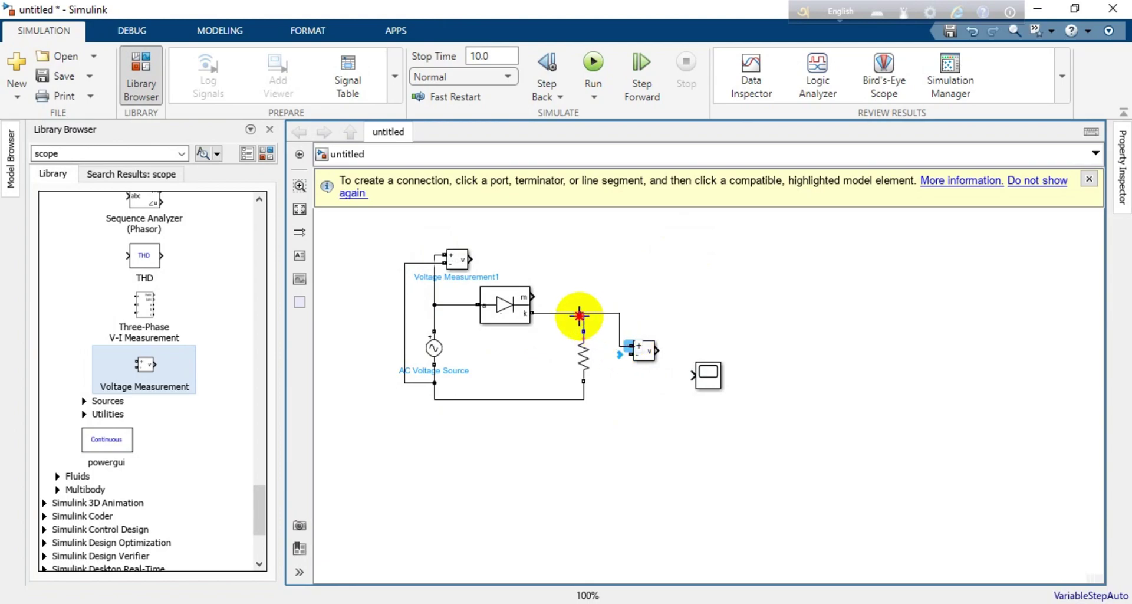
left_click_drag(631, 353, 583, 399)
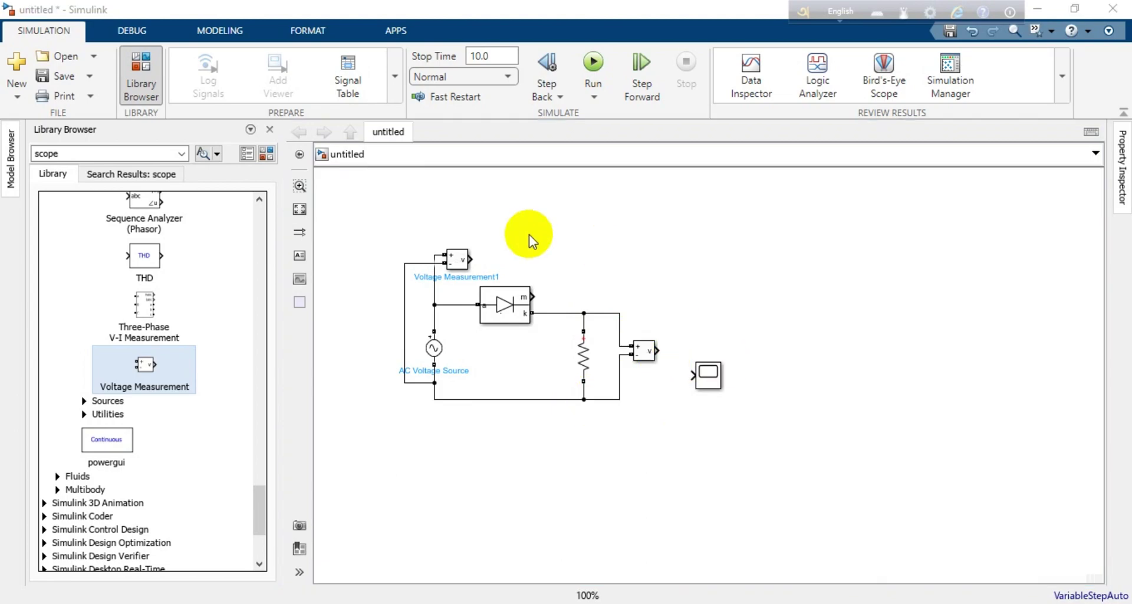
Step: Move the Scope up so it sits above and to the right of the load's Voltage Measurement block
left_click(707, 380)
left_click_drag(707, 380, 708, 278)
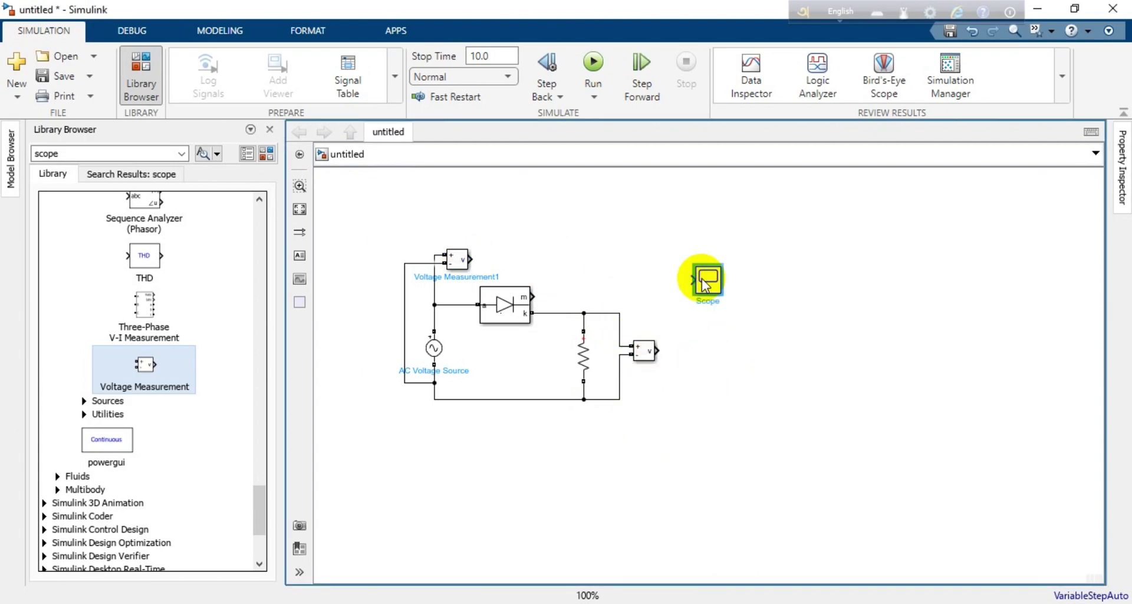
left_click(770, 308)
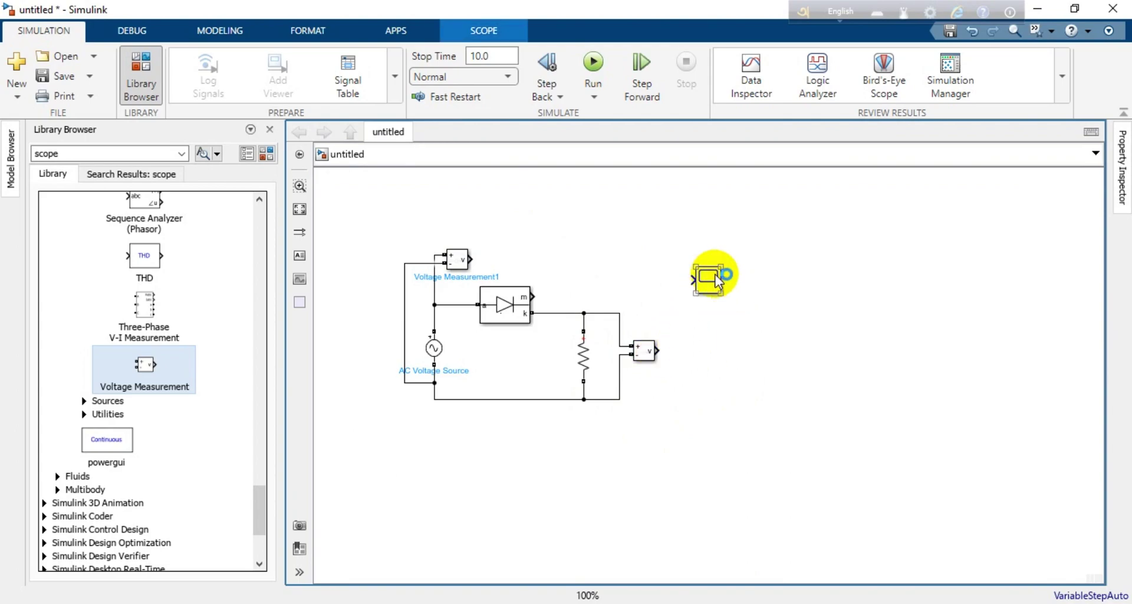
Step: Set the Scope's number of input ports to 2 in its configuration properties and close the Scope window
left_click(454, 260)
left_click(707, 281)
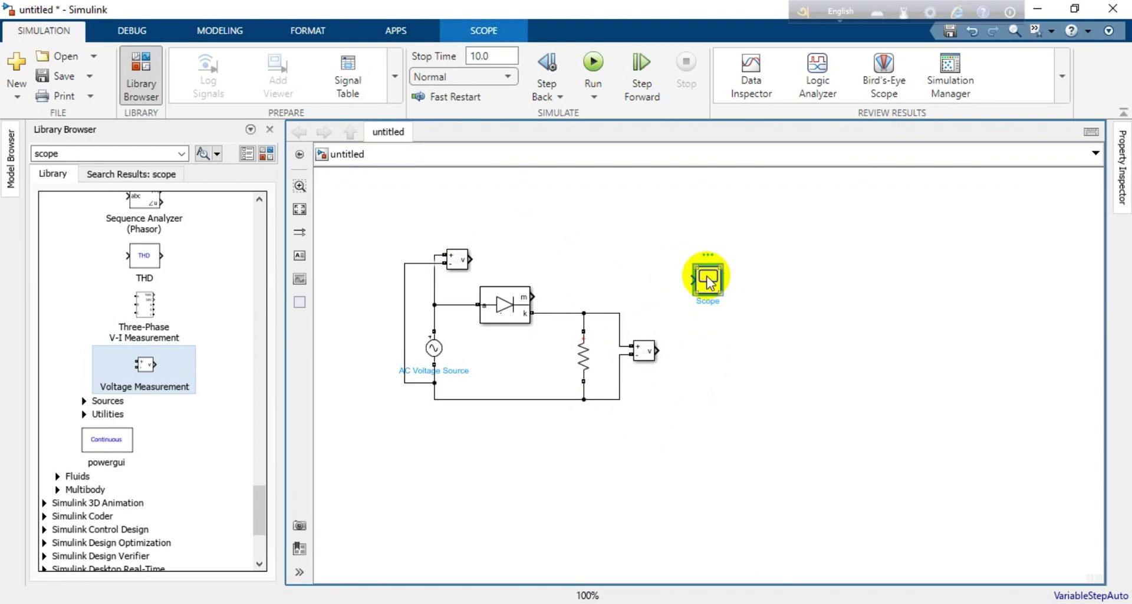
left_click(504, 31)
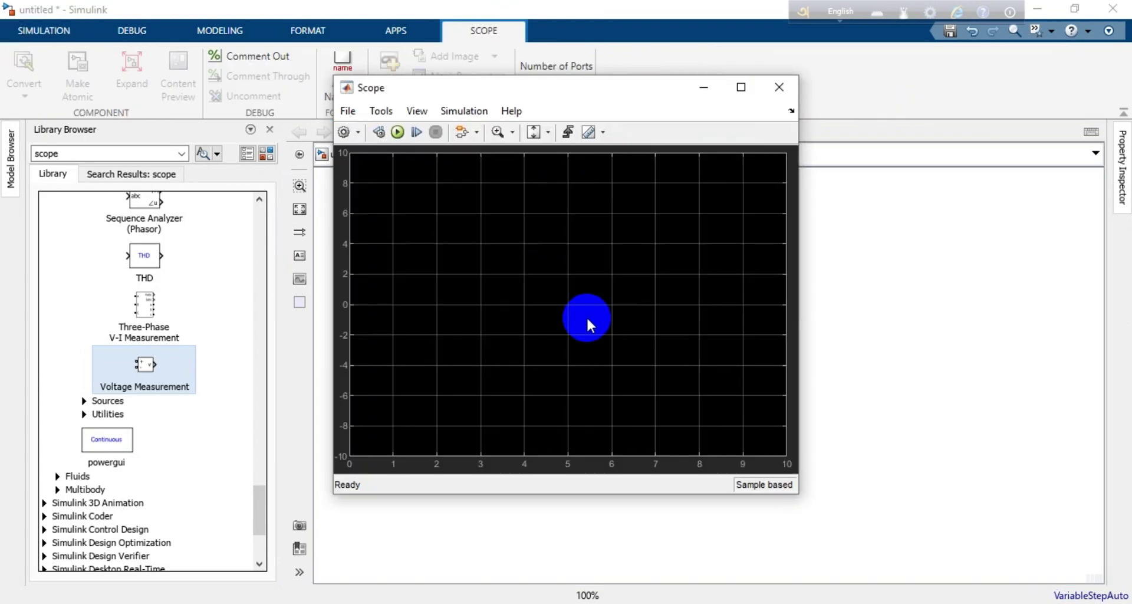
left_click(344, 132)
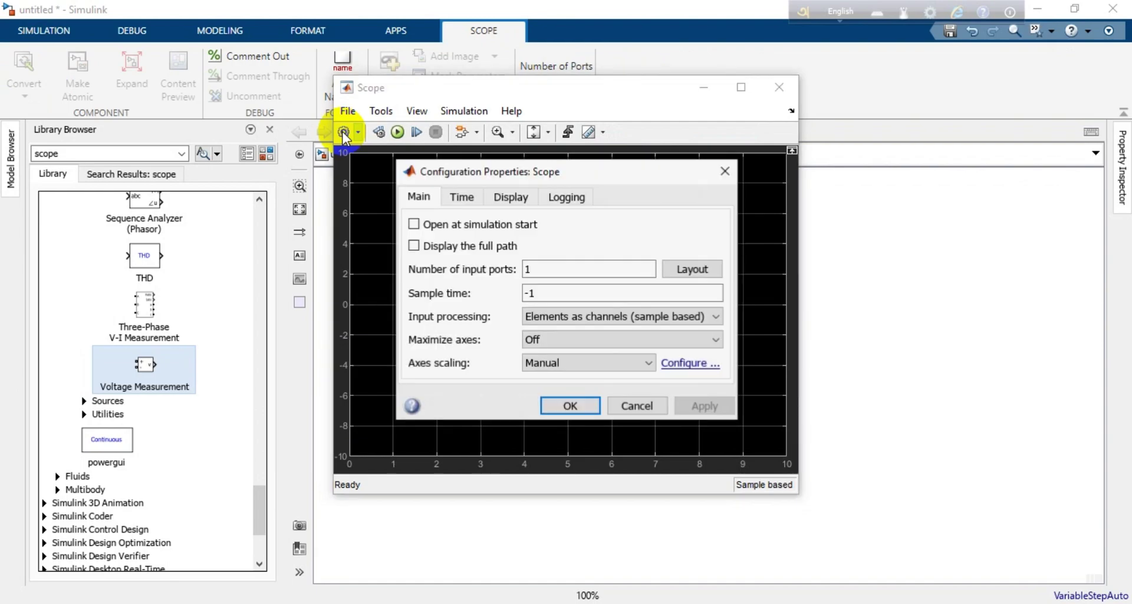
left_click(556, 270)
type("2")
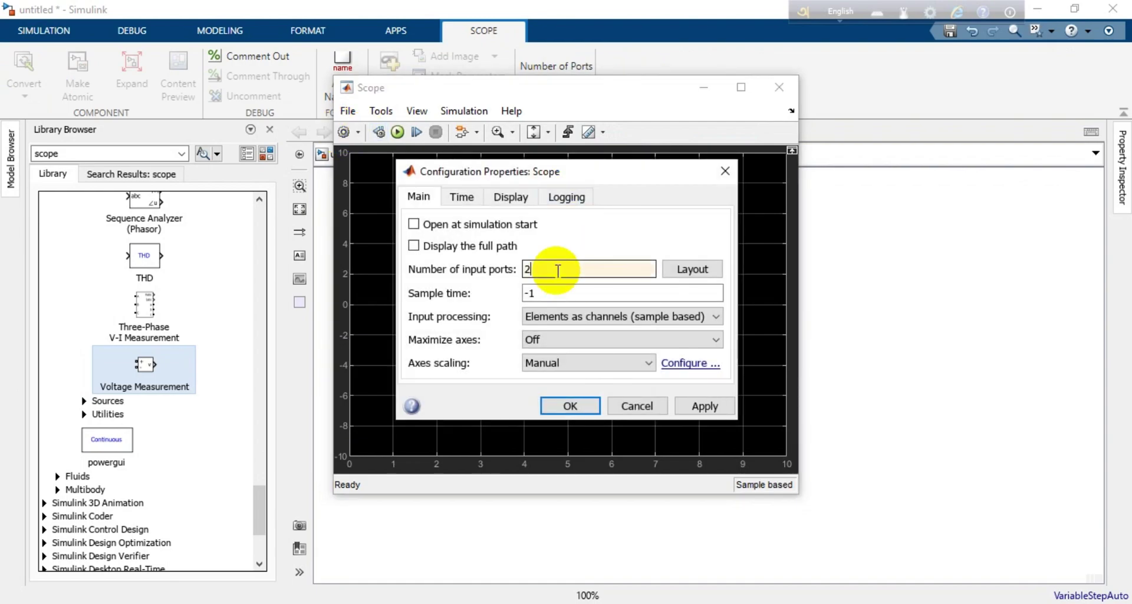
left_click(557, 411)
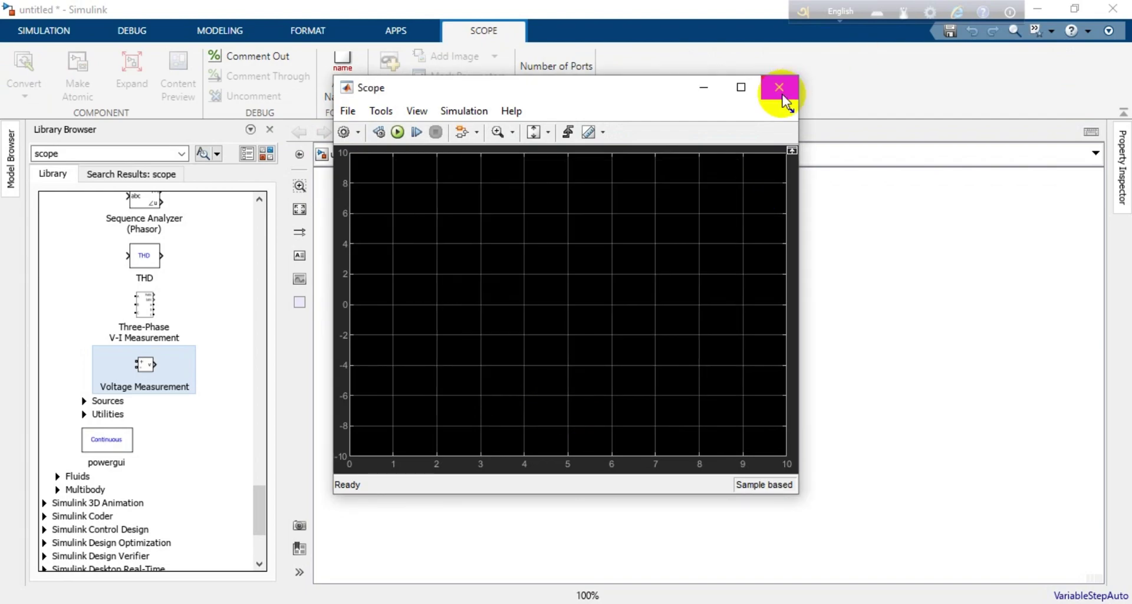
left_click(780, 89)
Step: Wire the source and load Voltage Measurement outputs to the Scope's first and second inputs, and try running the simulation
left_click(722, 347)
left_click(466, 259)
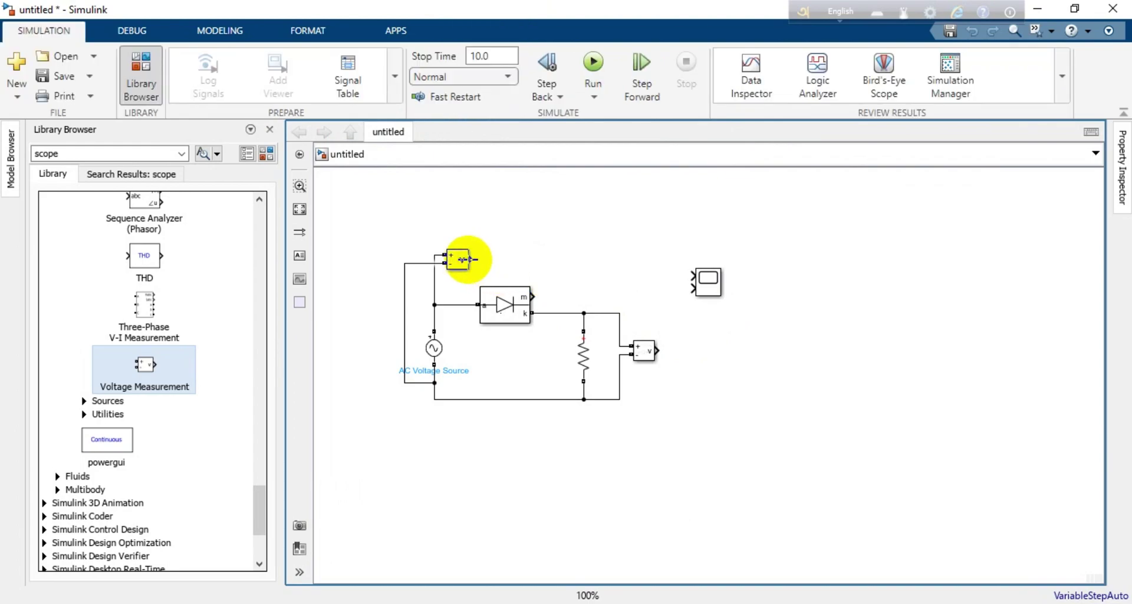
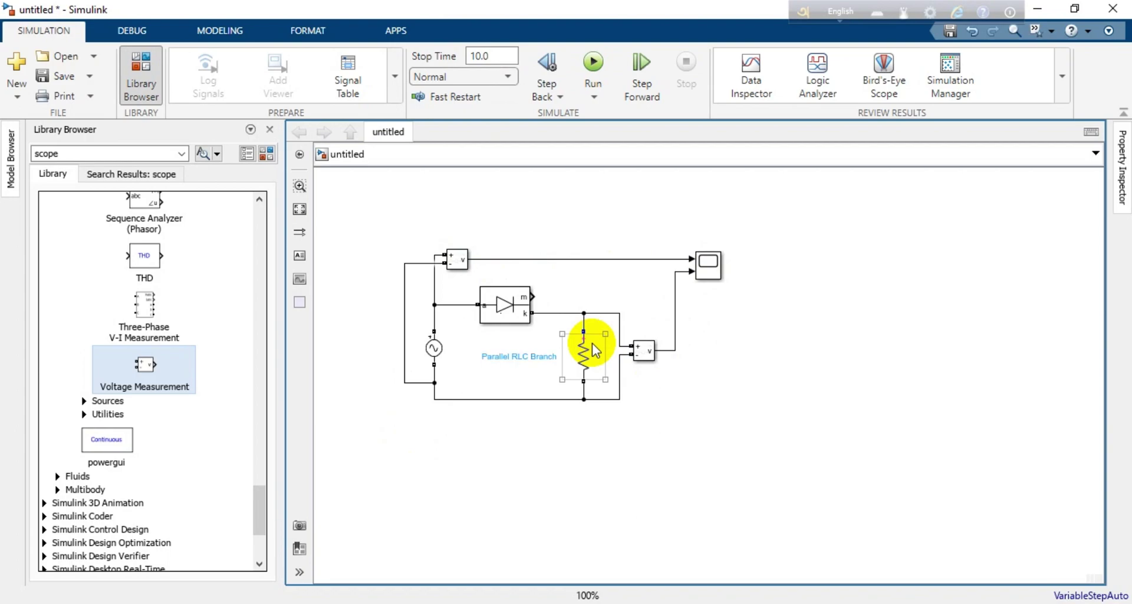
left_click(703, 328)
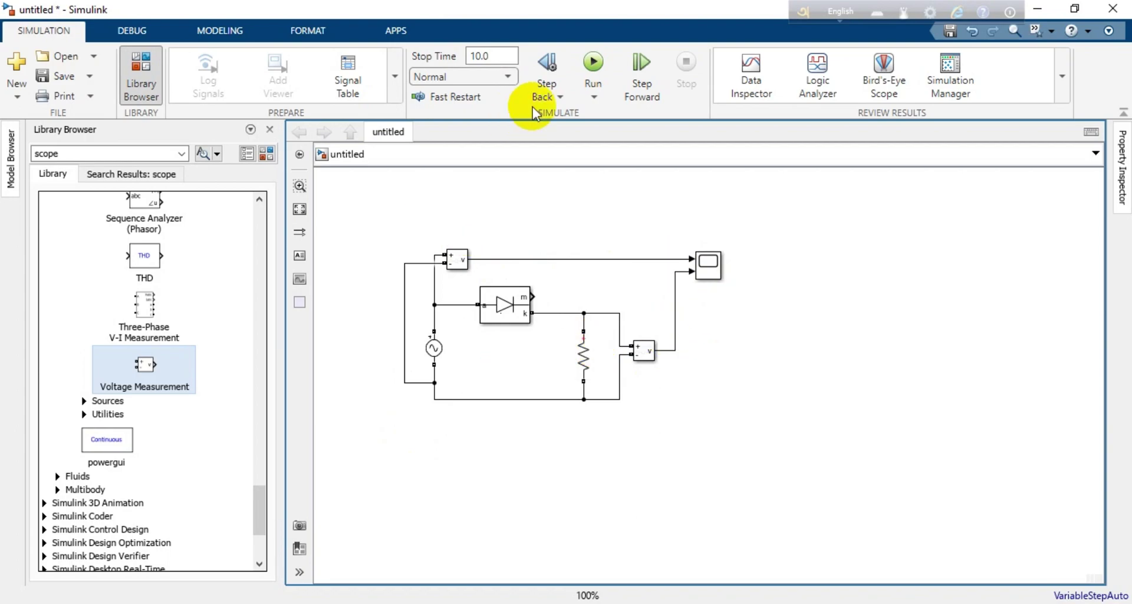
left_click(592, 63)
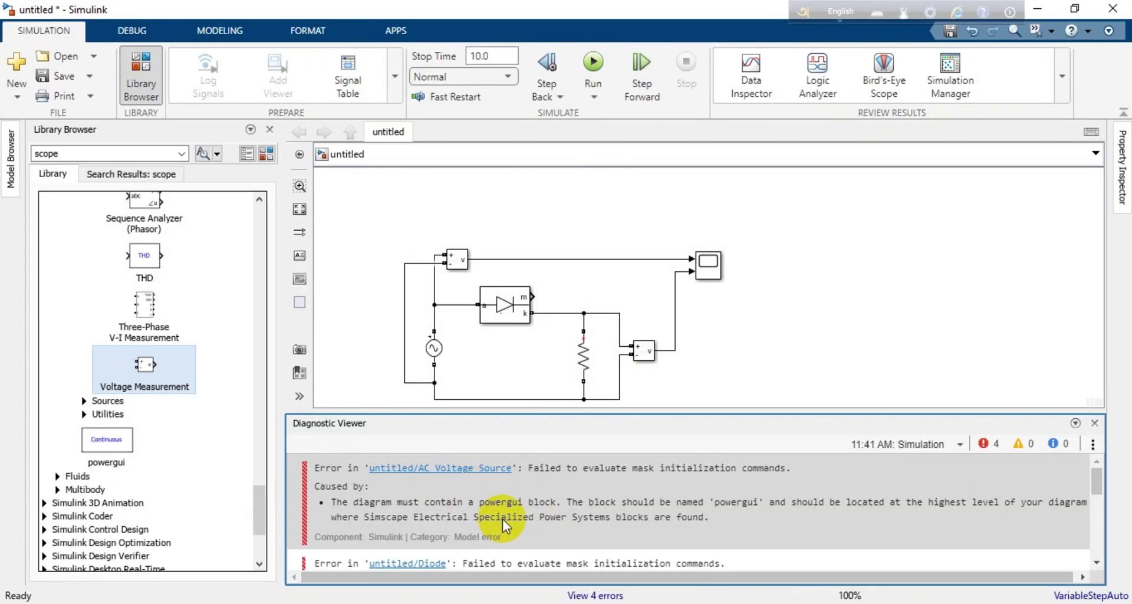
left_click(1094, 423)
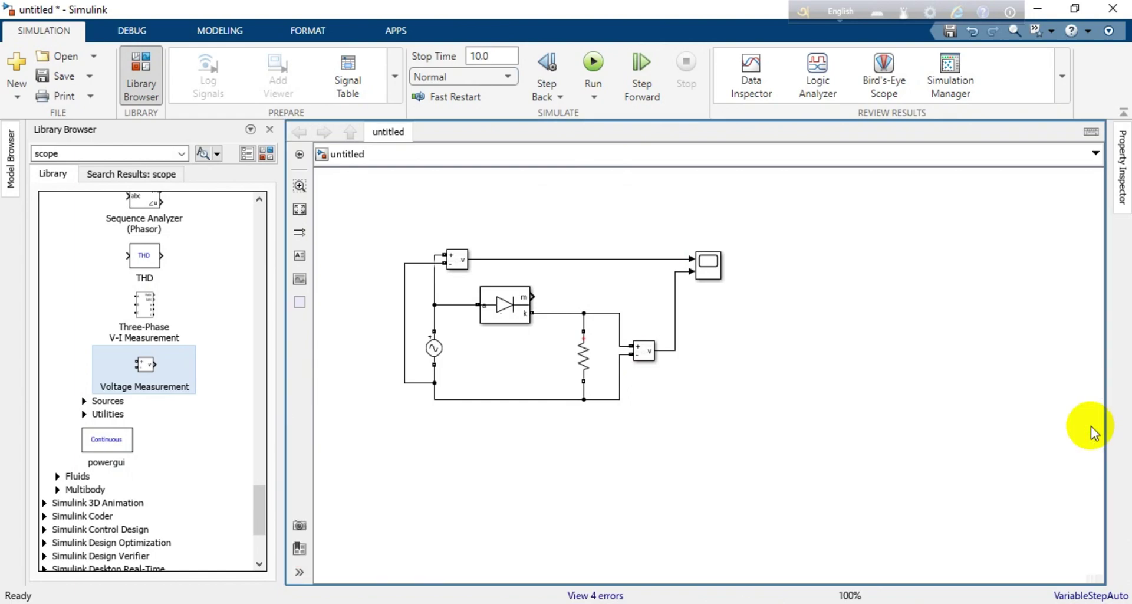
Step: Add a powergui block from the Specialized Power Systems library above and to the left of the circuit, and fit the diagram to the view
left_click(124, 450)
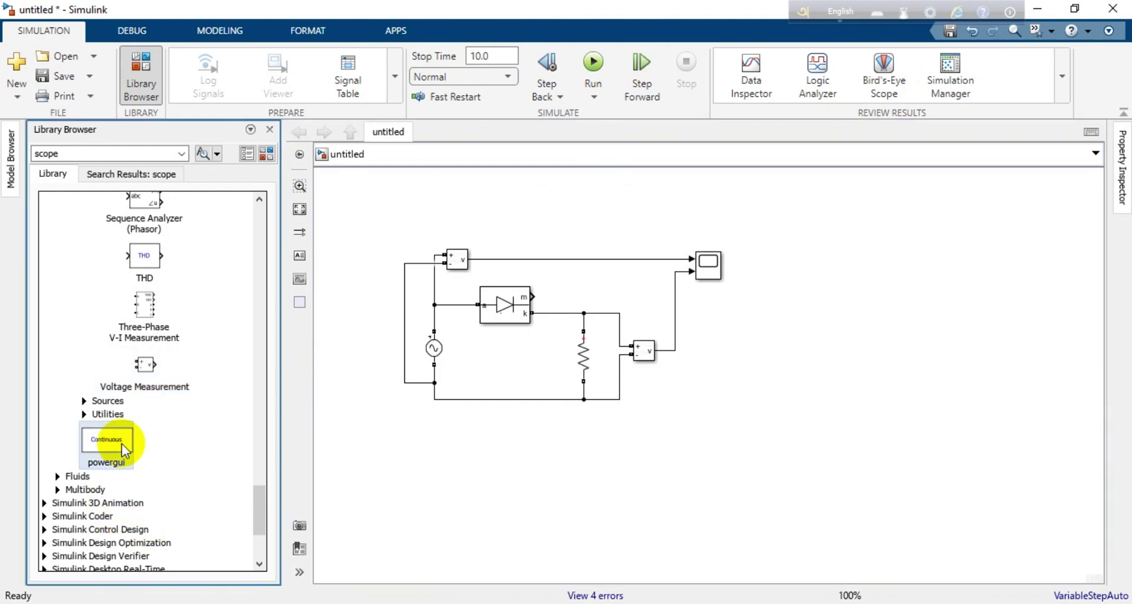
left_click_drag(124, 449, 370, 224)
left_click(299, 209)
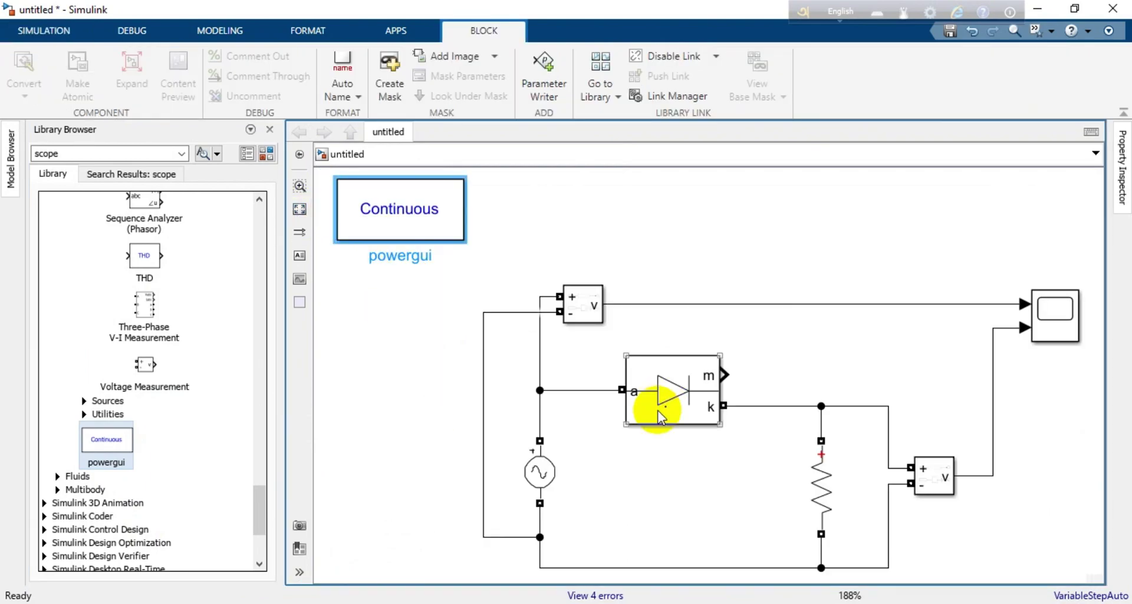
left_click(641, 419)
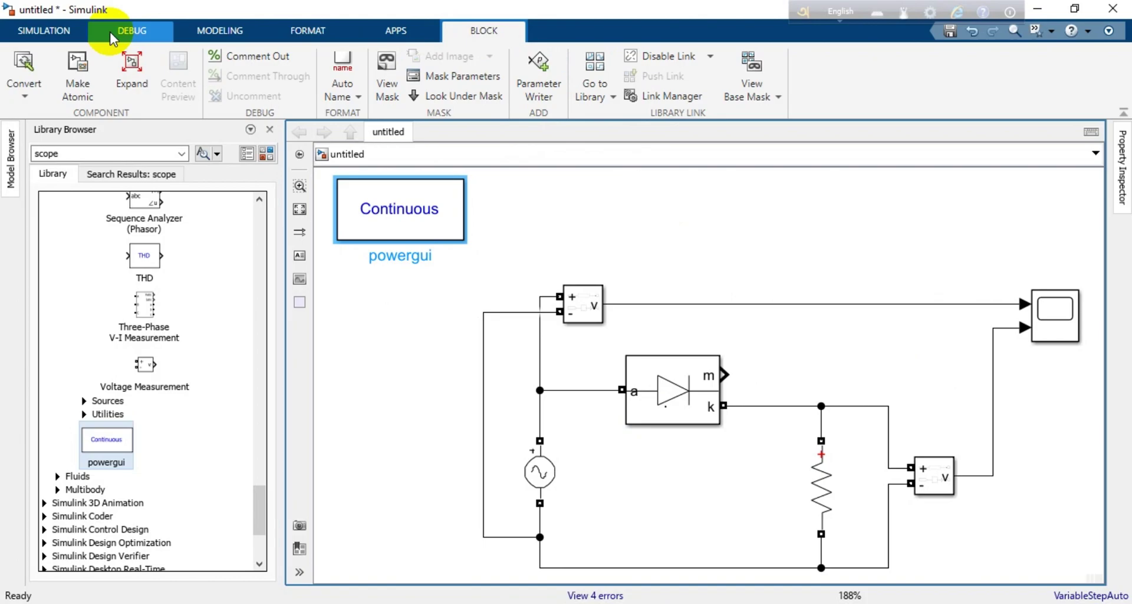
Step: Run the simulation with the 10.0 stop time and view the source and load voltages in the Scope
left_click(84, 39)
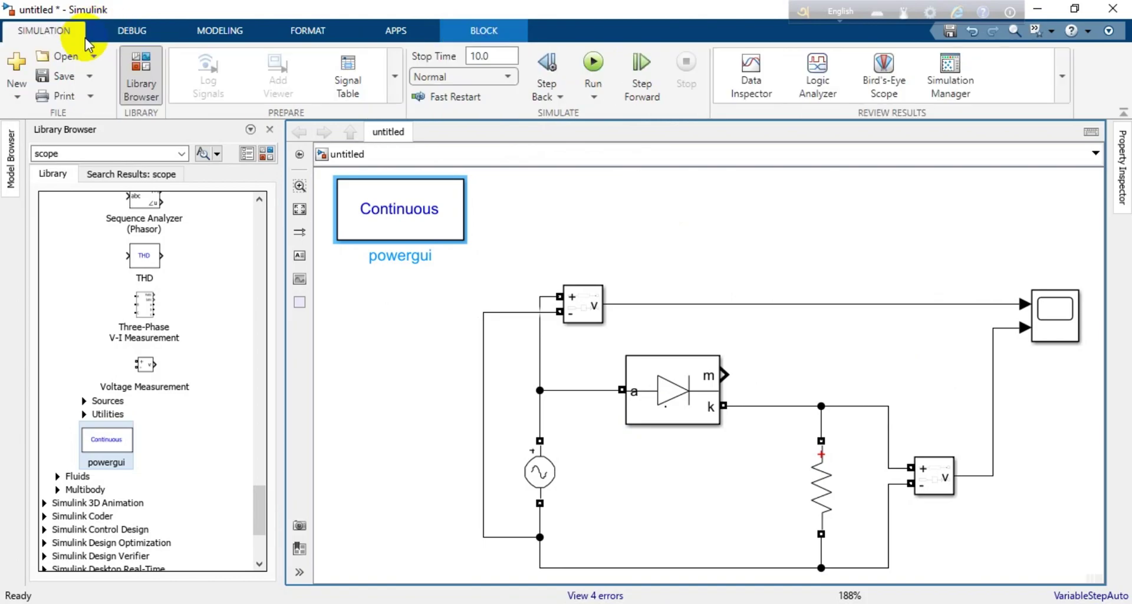
left_click(596, 69)
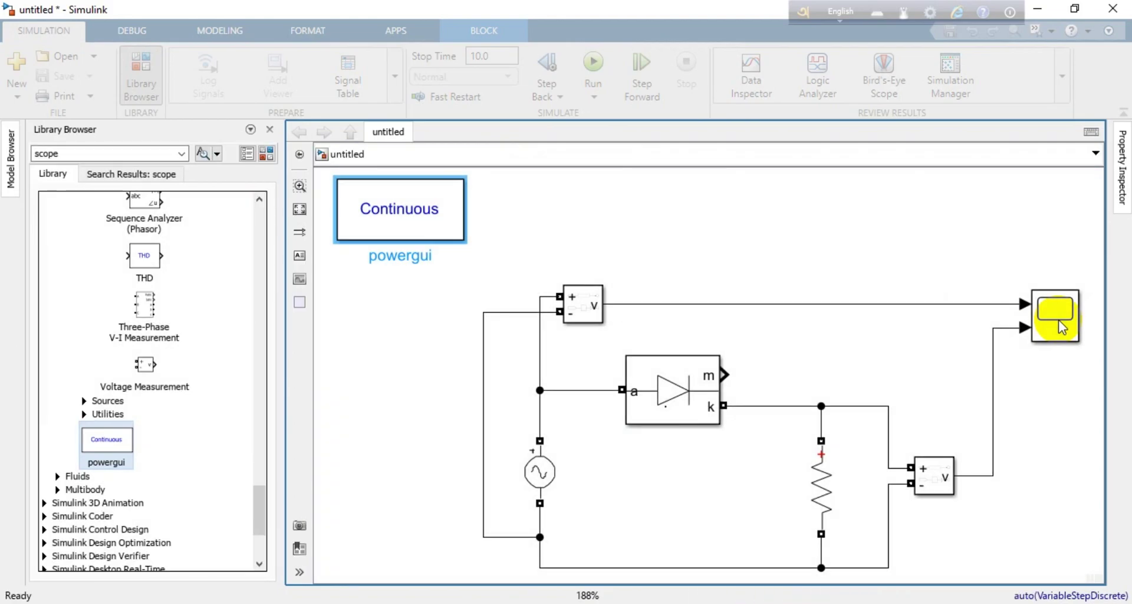
left_click(1059, 320)
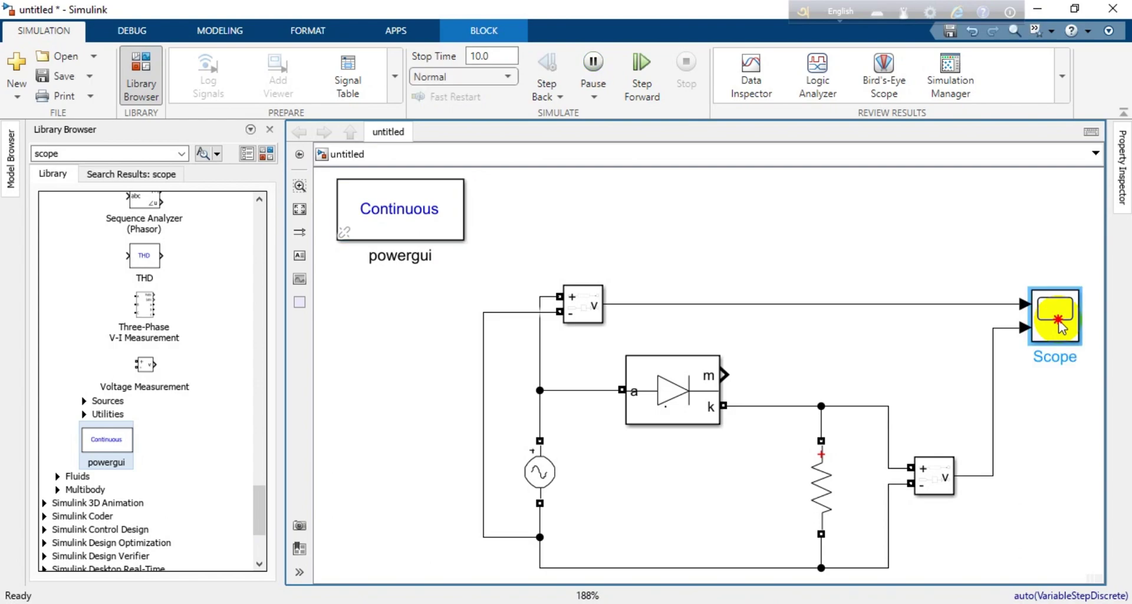
double_click(1059, 320)
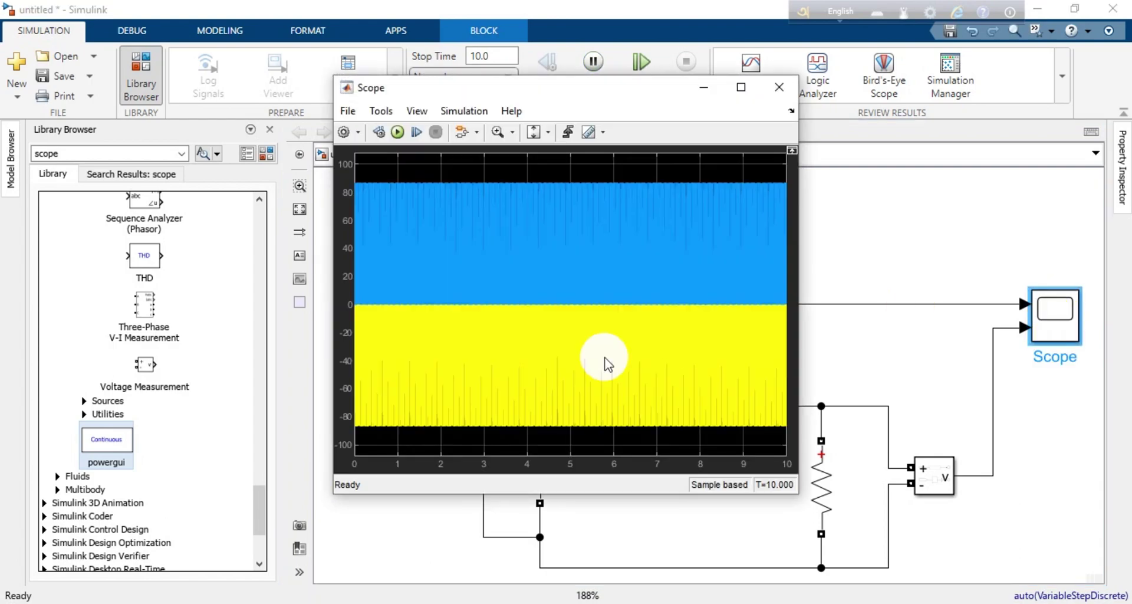
left_click(398, 132)
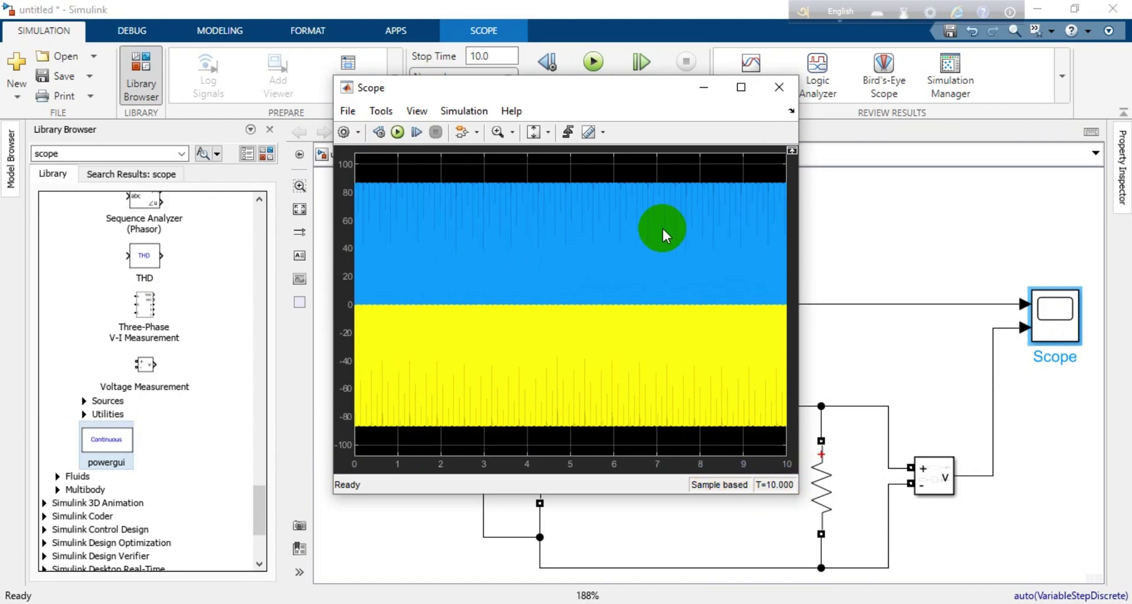
Step: Set the simulation stop time to .06 and check the AC Voltage Source's frequency in its block parameters
left_click(779, 88)
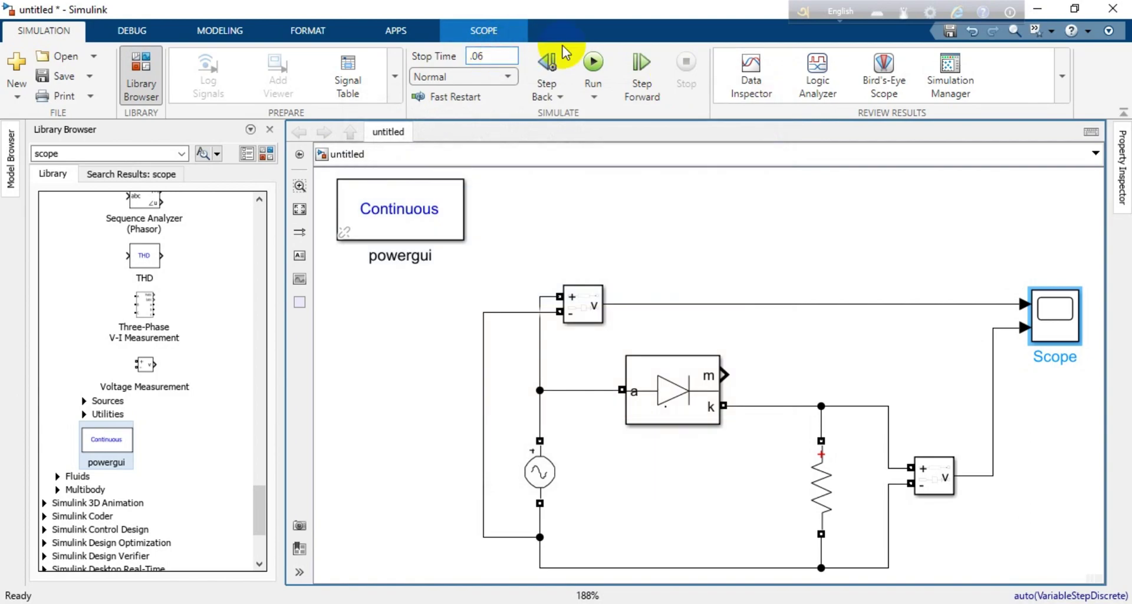
left_click(542, 474)
left_click(543, 476)
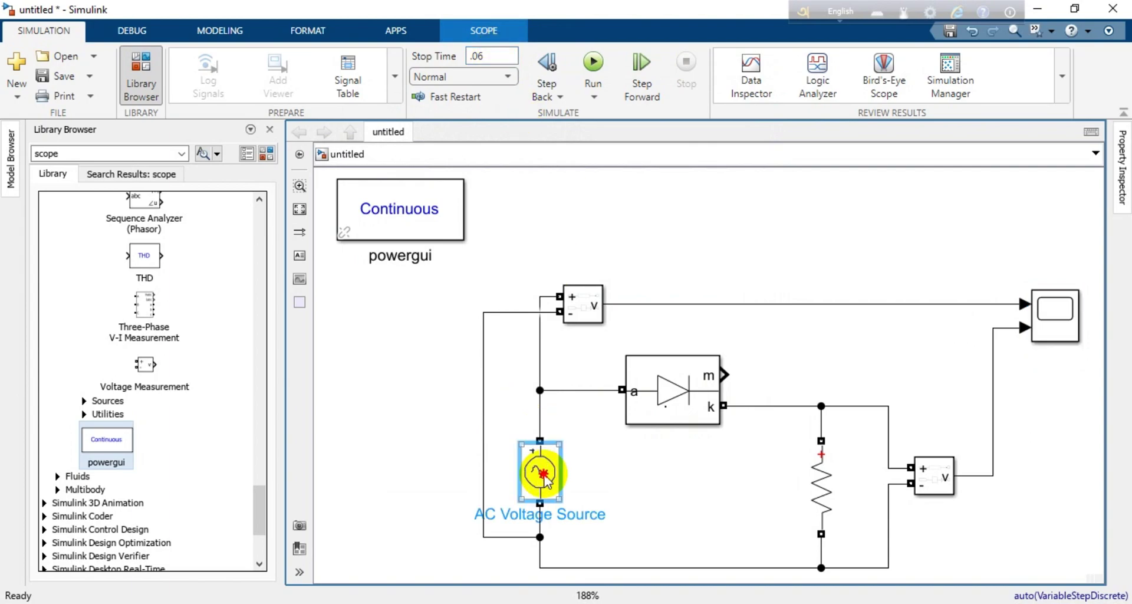
double_click(543, 477)
left_click(679, 458)
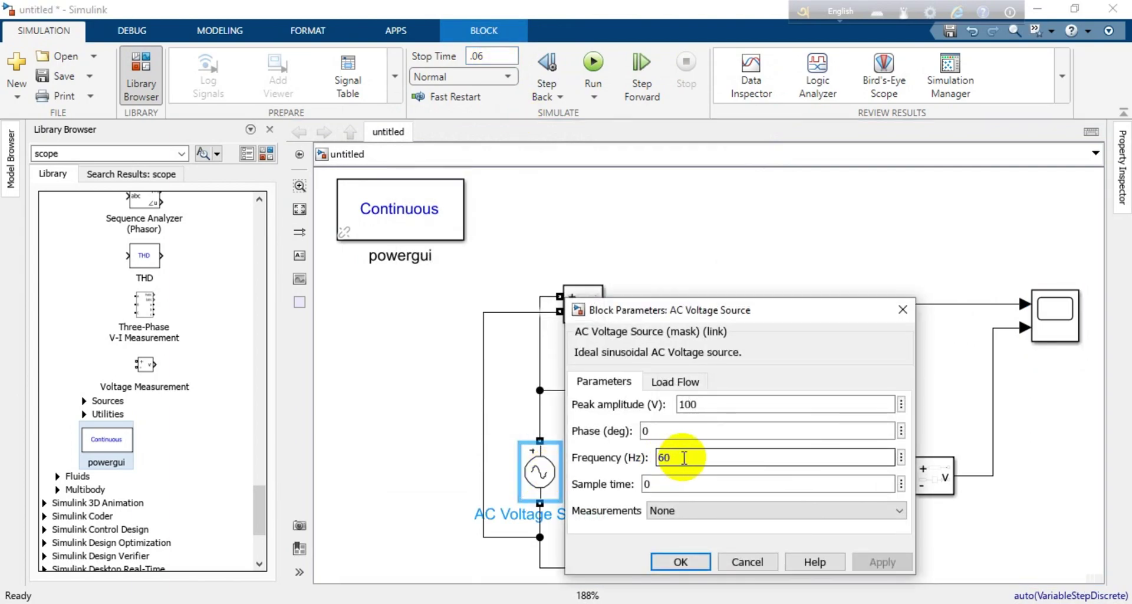
left_click(897, 307)
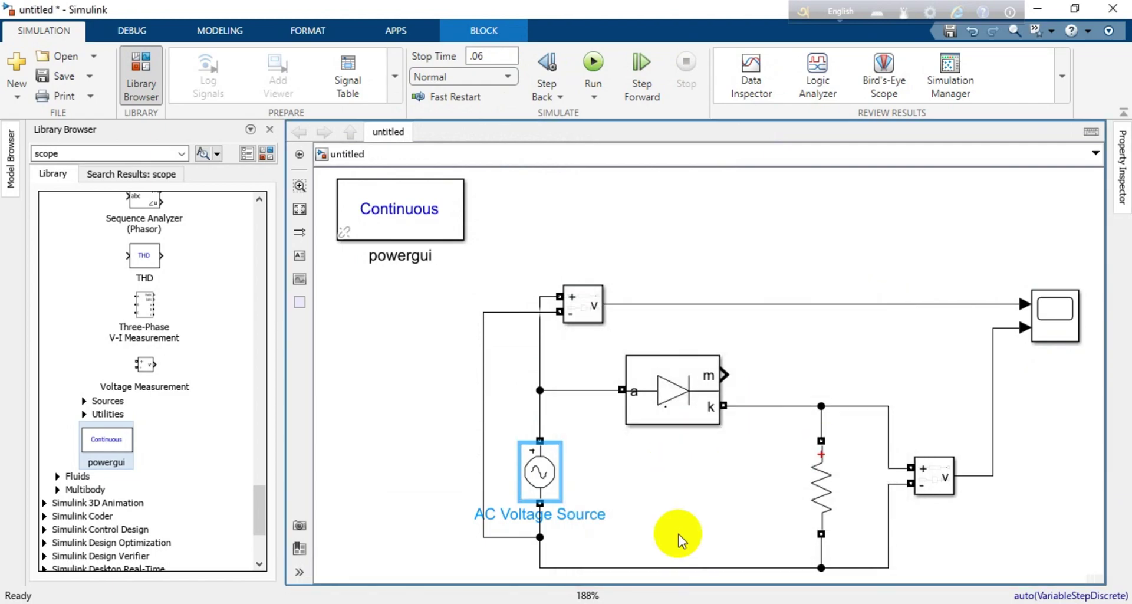
left_click(454, 419)
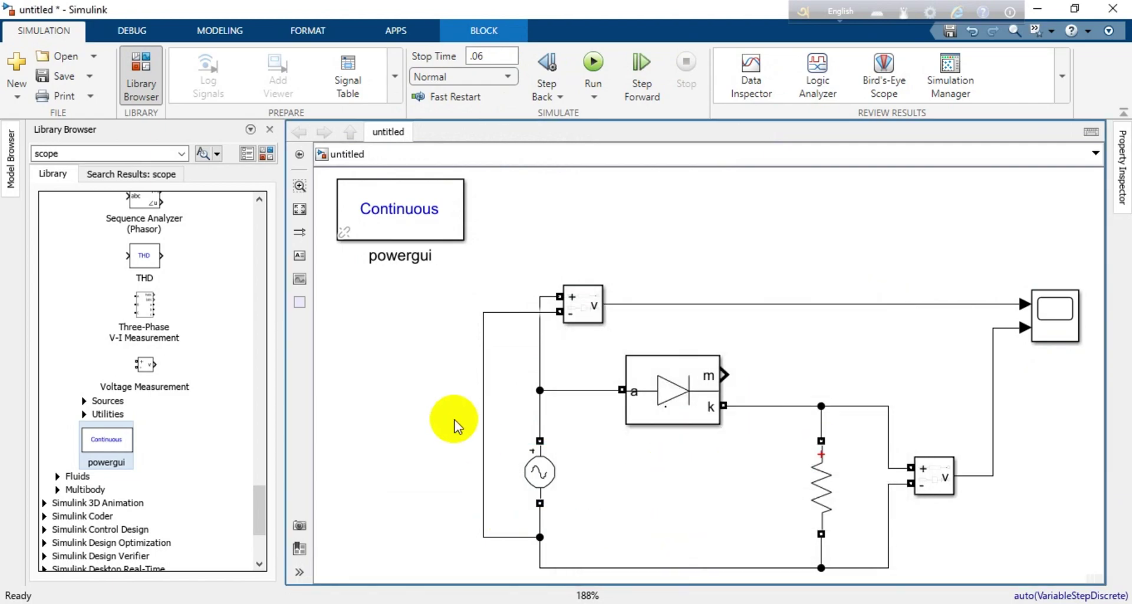
left_click(491, 56)
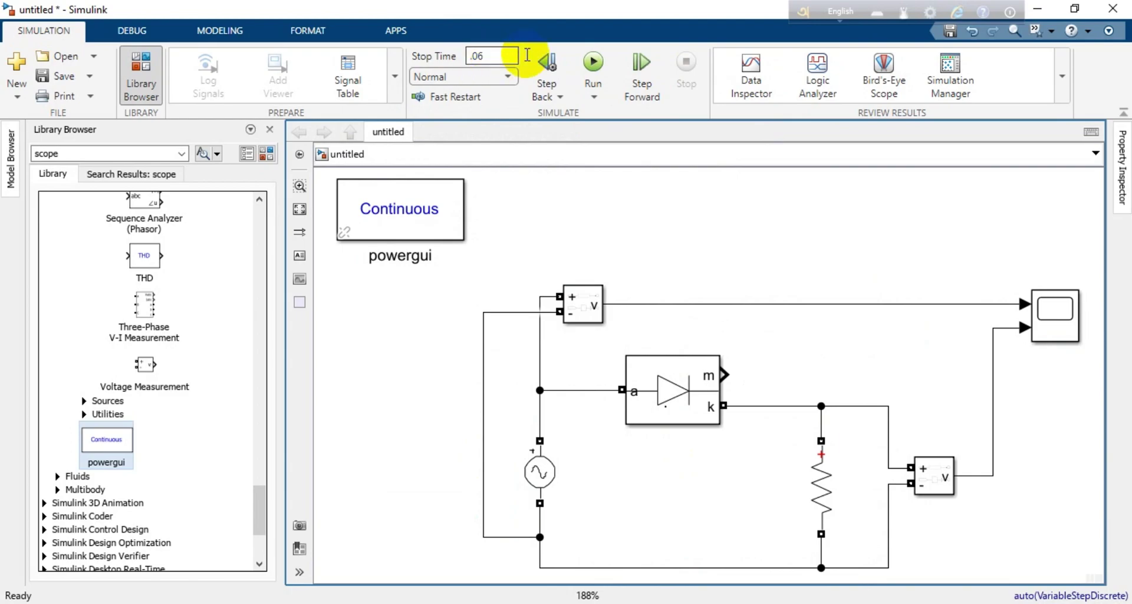
Step: Run the simulation with the shortened stop time and examine the source and load waveforms in the maximized Scope
left_click(594, 61)
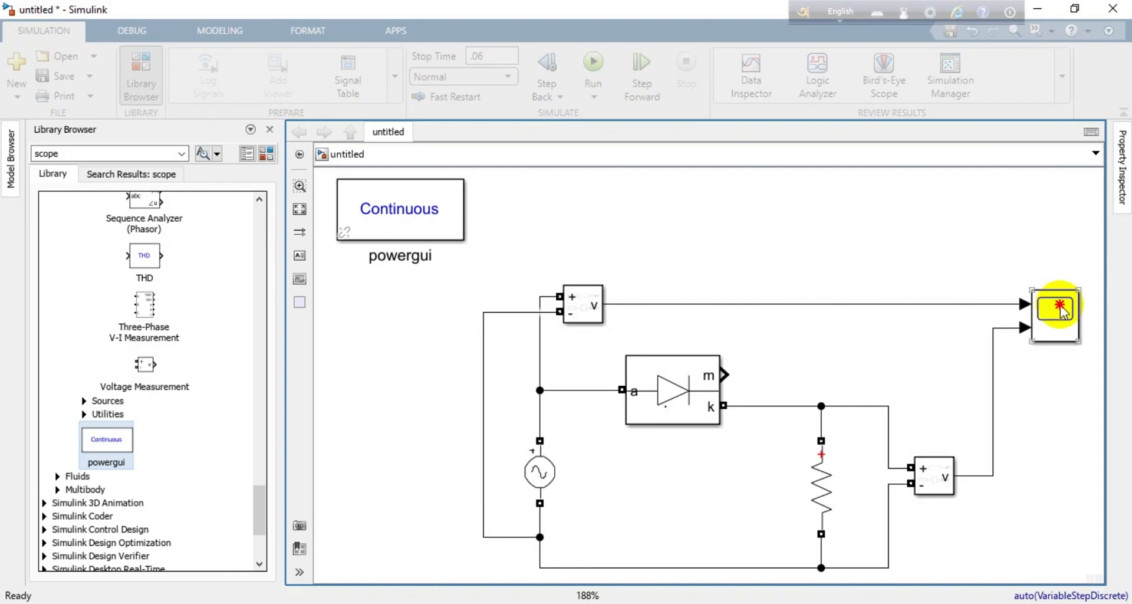
double_click(1060, 310)
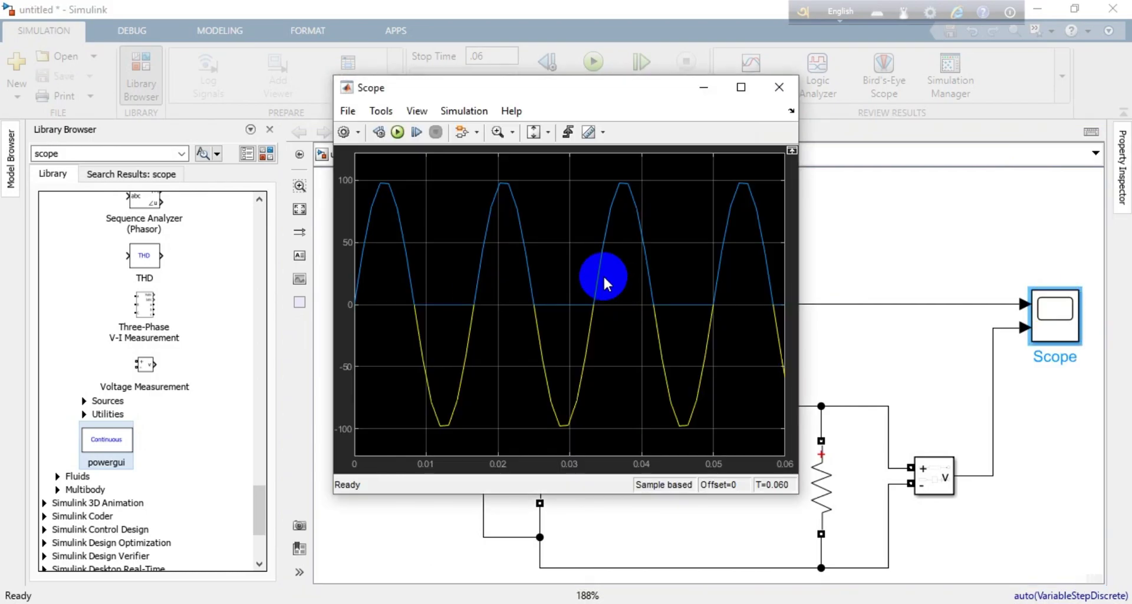
left_click(741, 88)
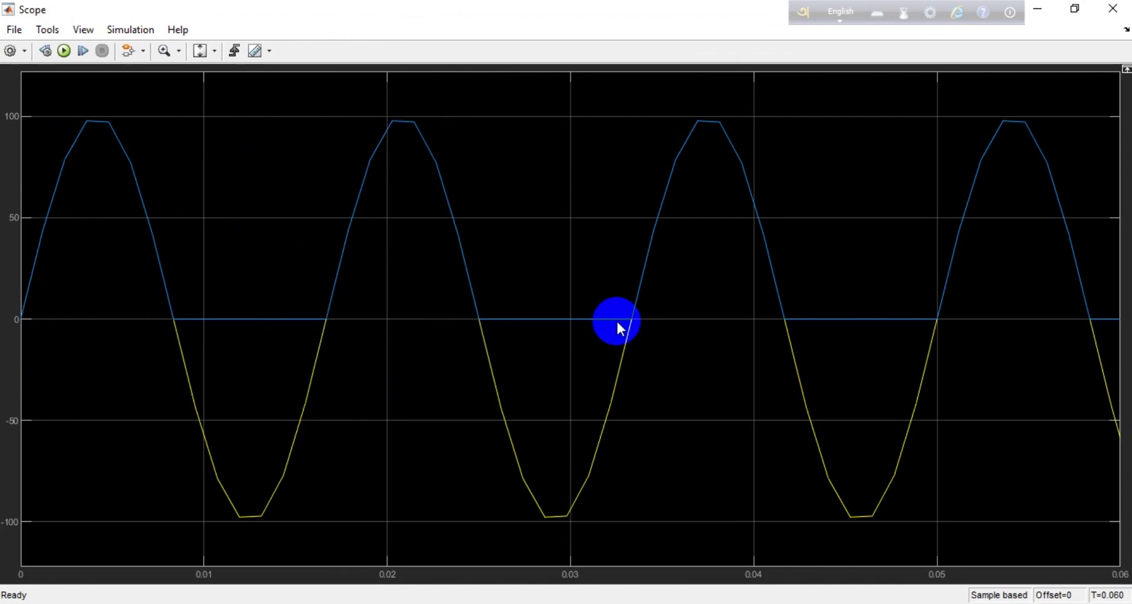
left_click(1112, 8)
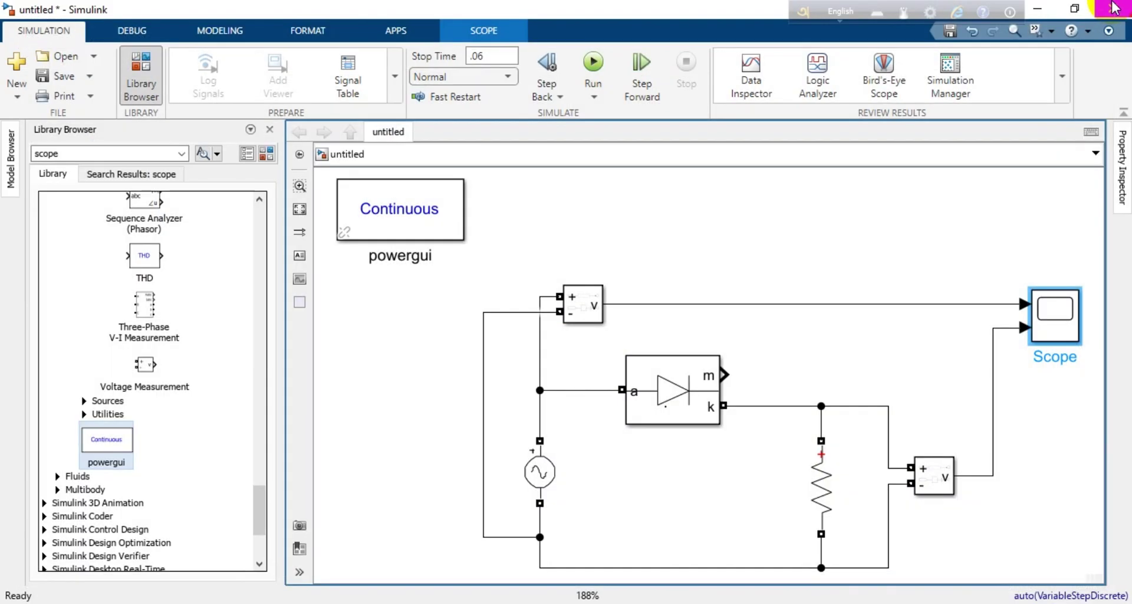
left_click(708, 379)
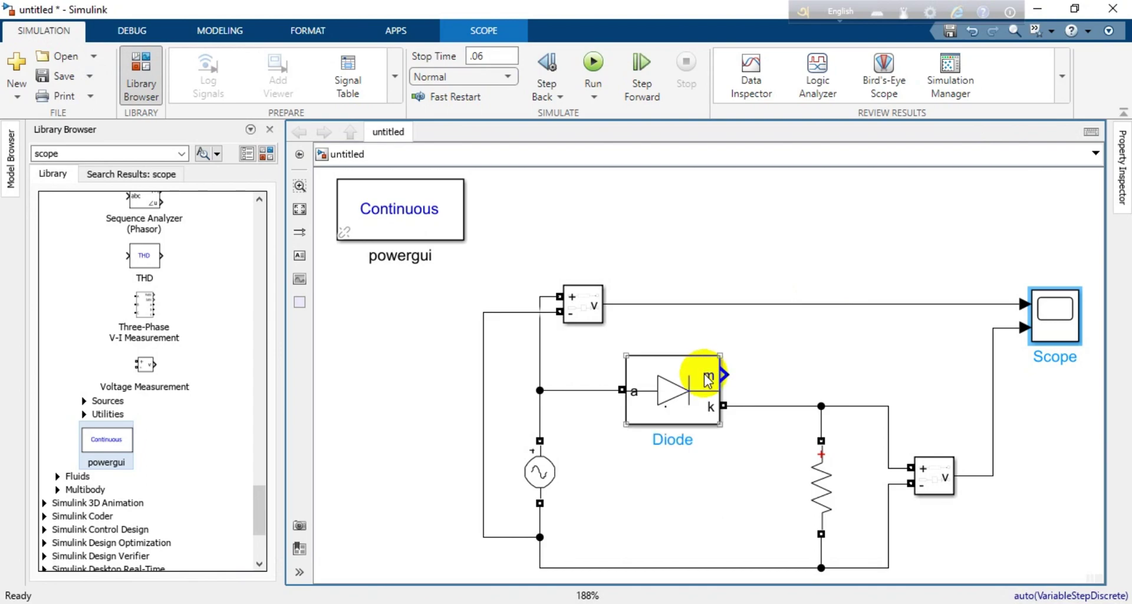
left_click(834, 480)
scroll(833, 480, "down", 5)
scroll(834, 480, "up", 5)
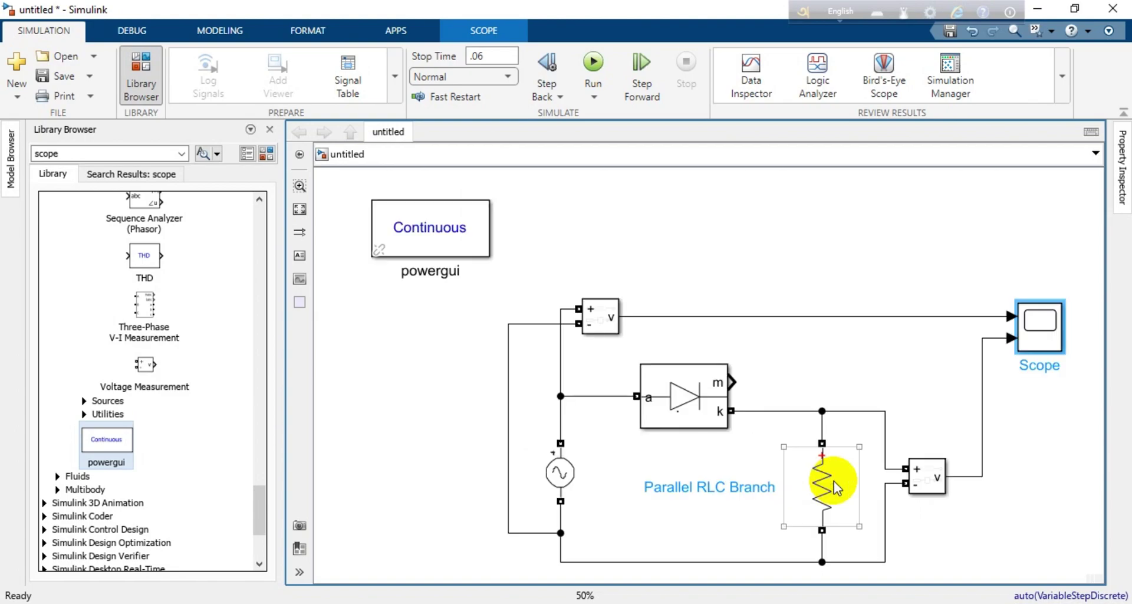
scroll(834, 480, "up", 1)
scroll(834, 480, "down", 1)
left_click(961, 469)
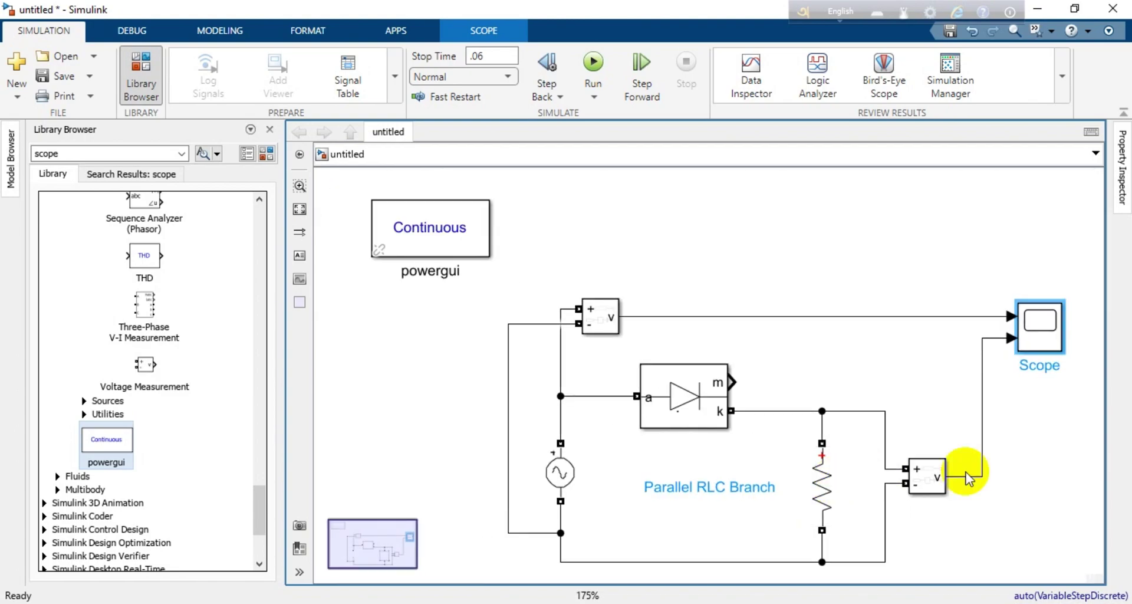
left_click(1007, 497)
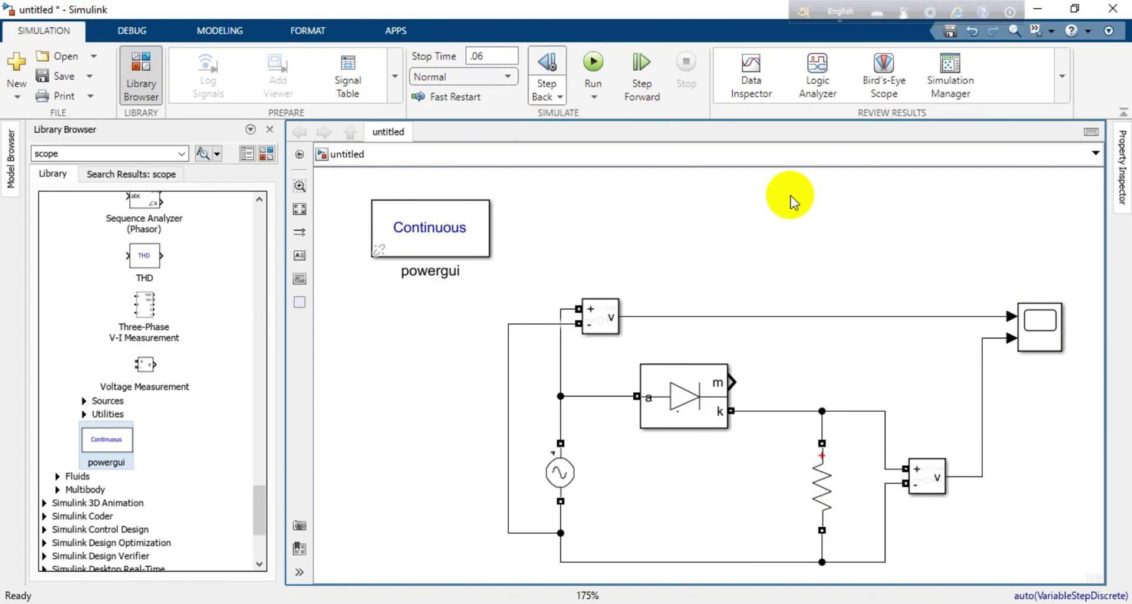
Step: Reopen the Scope and change its layout to two vertically stacked displays, one per input signal
left_click(1031, 325)
double_click(1033, 327)
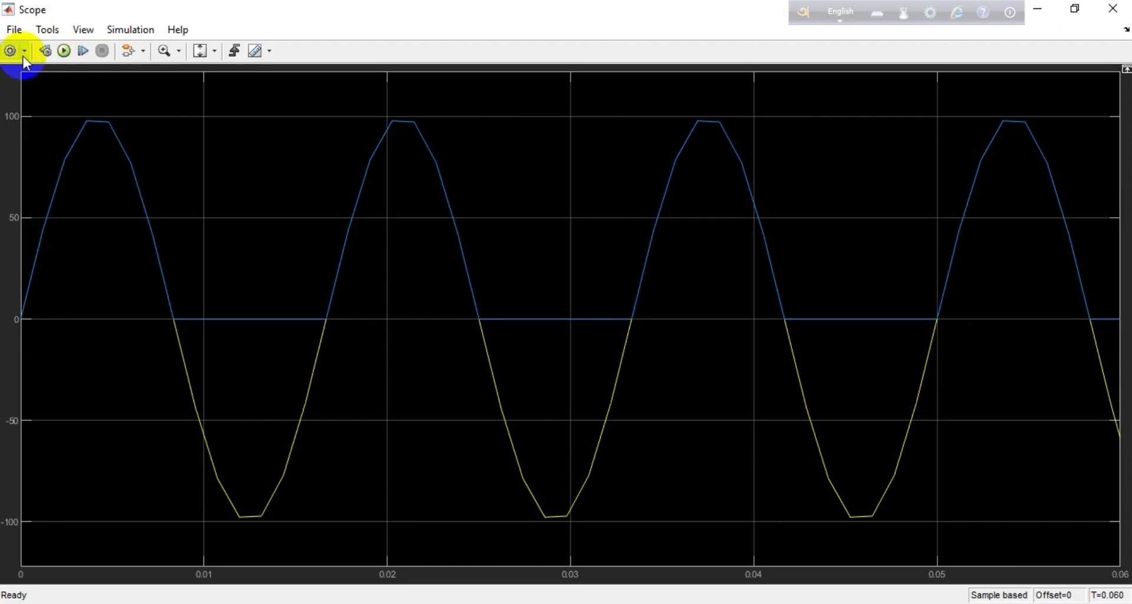
left_click(24, 52)
left_click(18, 110)
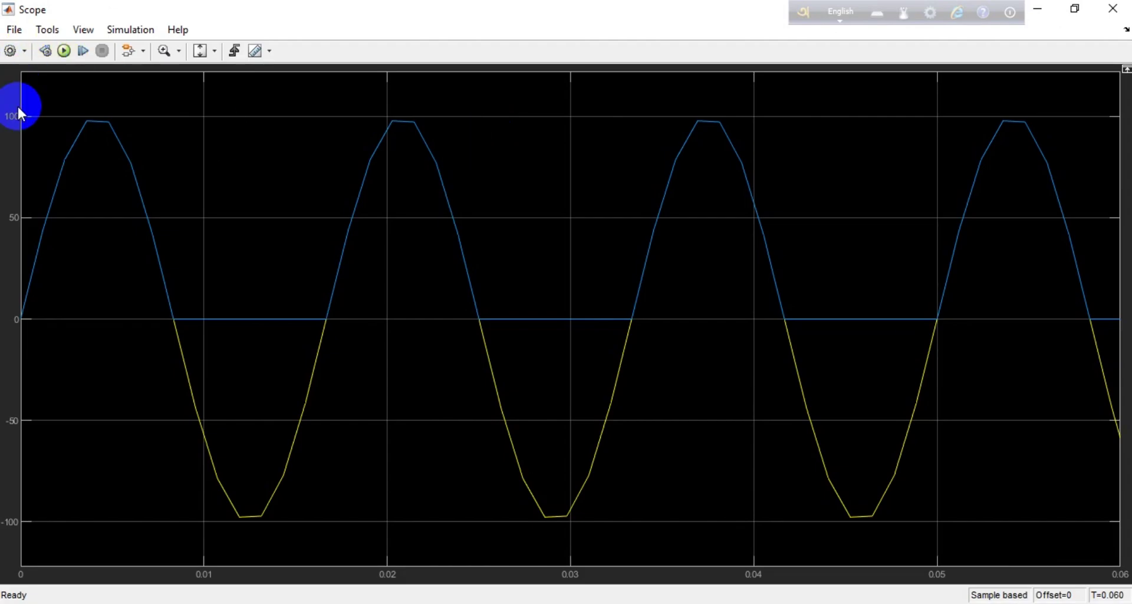
left_click(29, 186)
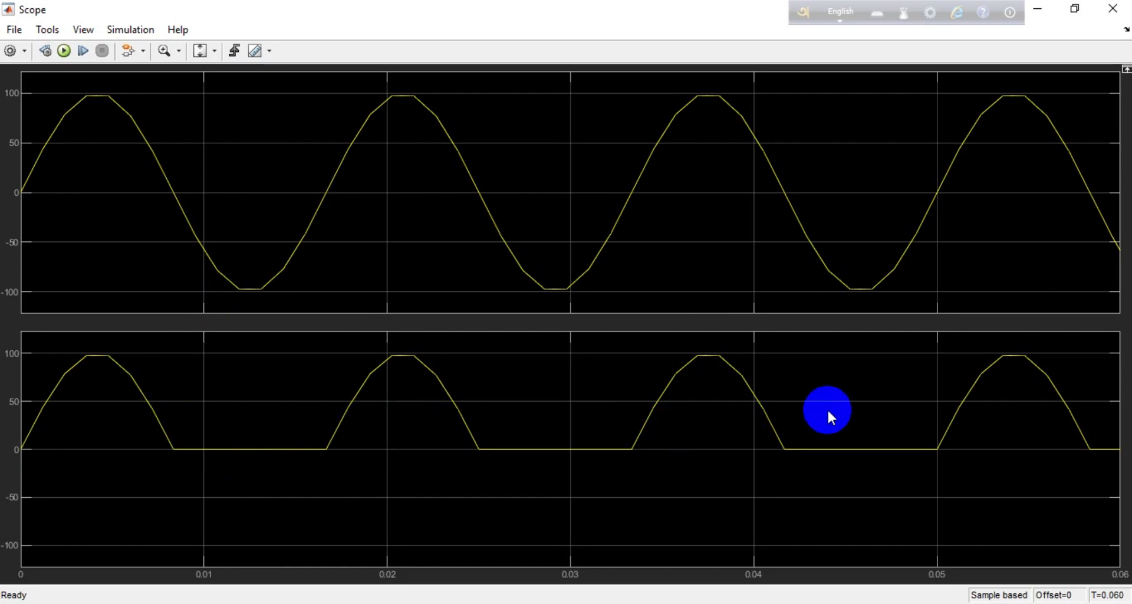
Step: Close the Scope and move the load resistor closer to the diode to make room beside it
left_click(1112, 8)
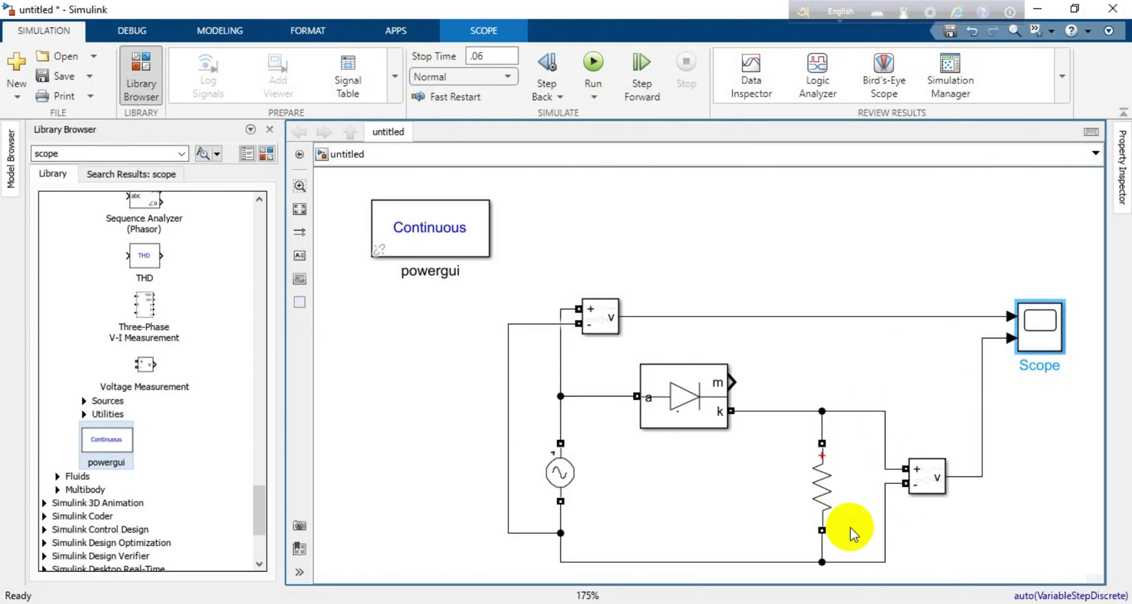
left_click_drag(820, 472, 759, 482)
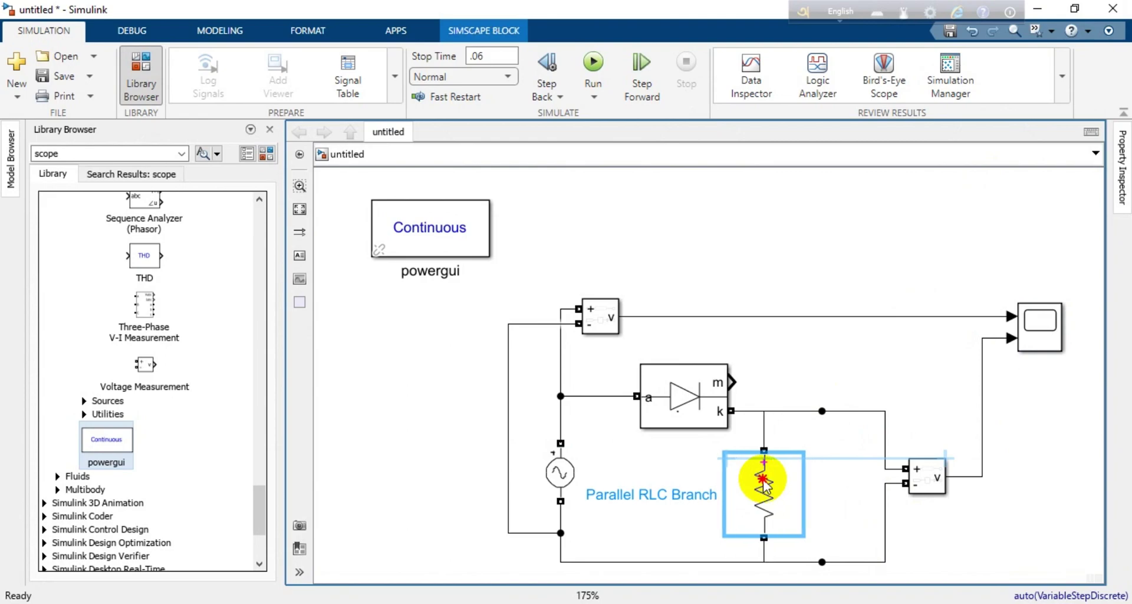
left_click(731, 304)
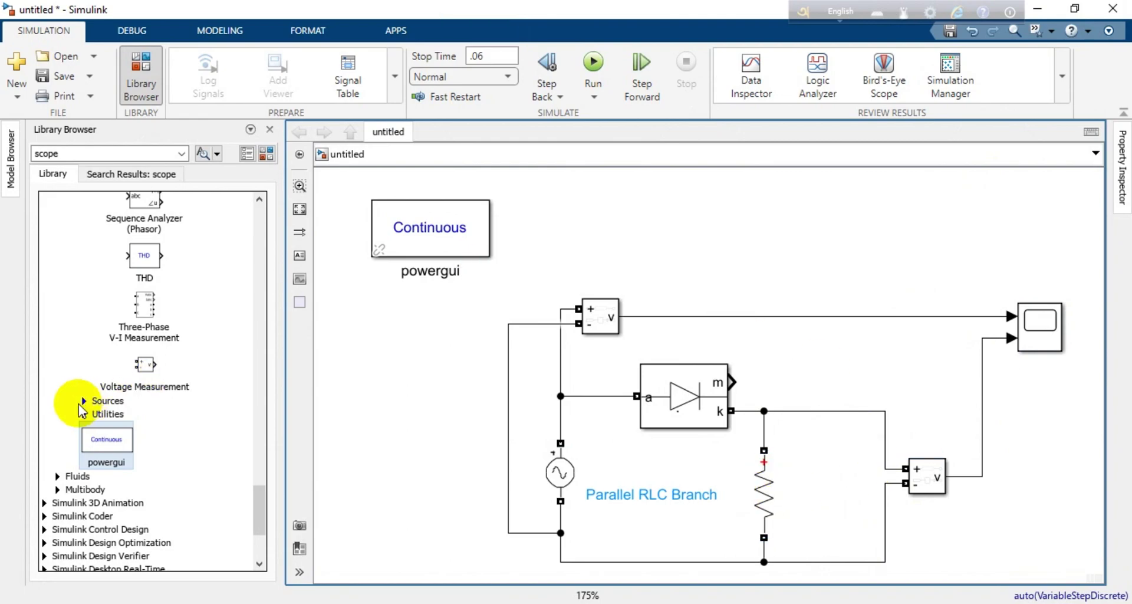
Step: Add a Parallel RLC Branch from the Specialized Power Systems Passives library beside the resistor and rotate it to vertical
scroll(79, 410, "up", 3)
scroll(79, 411, "up", 15)
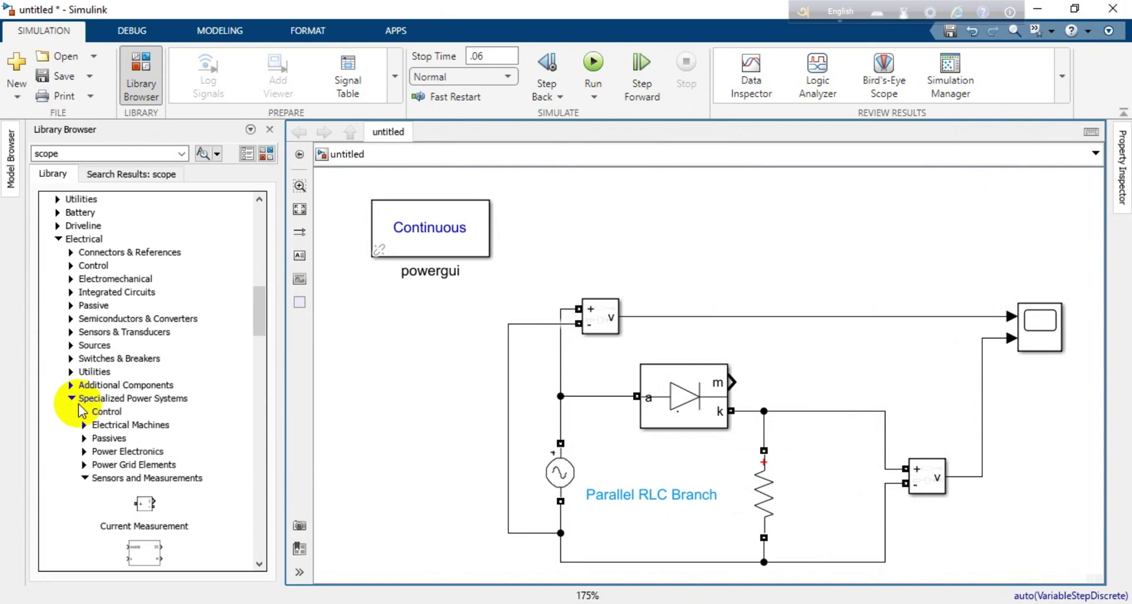
left_click(84, 478)
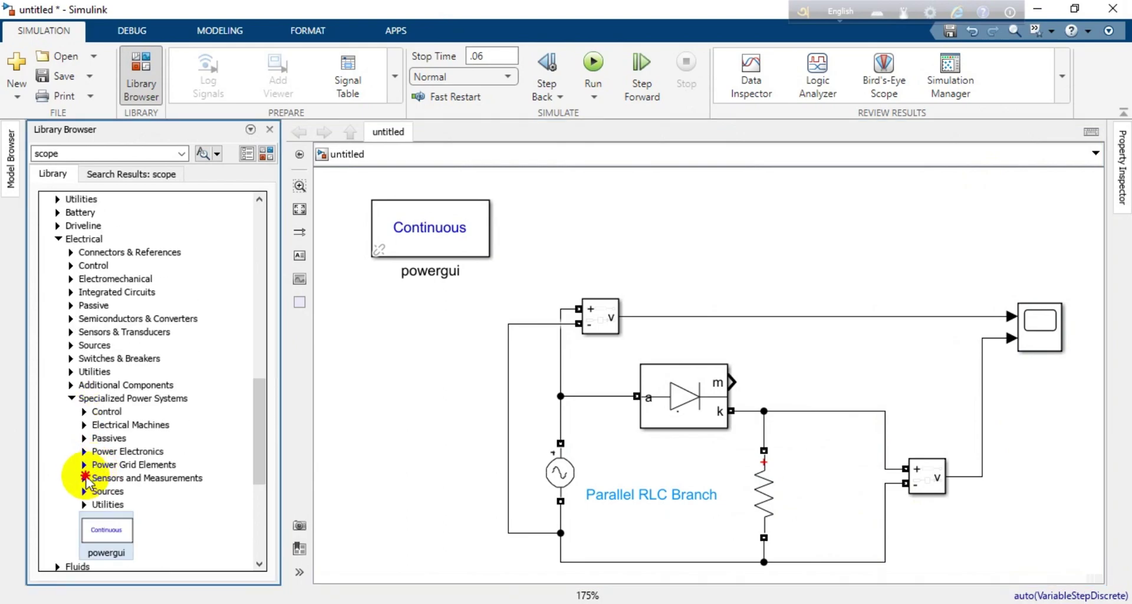
left_click(84, 437)
scroll(130, 504, "down", 3)
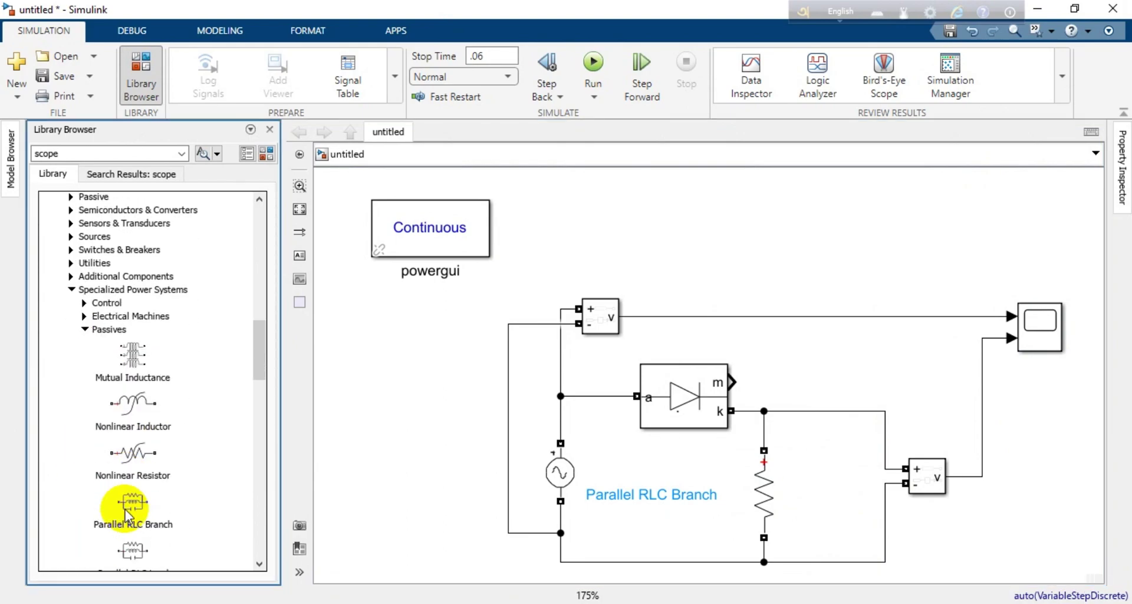
left_click(142, 551)
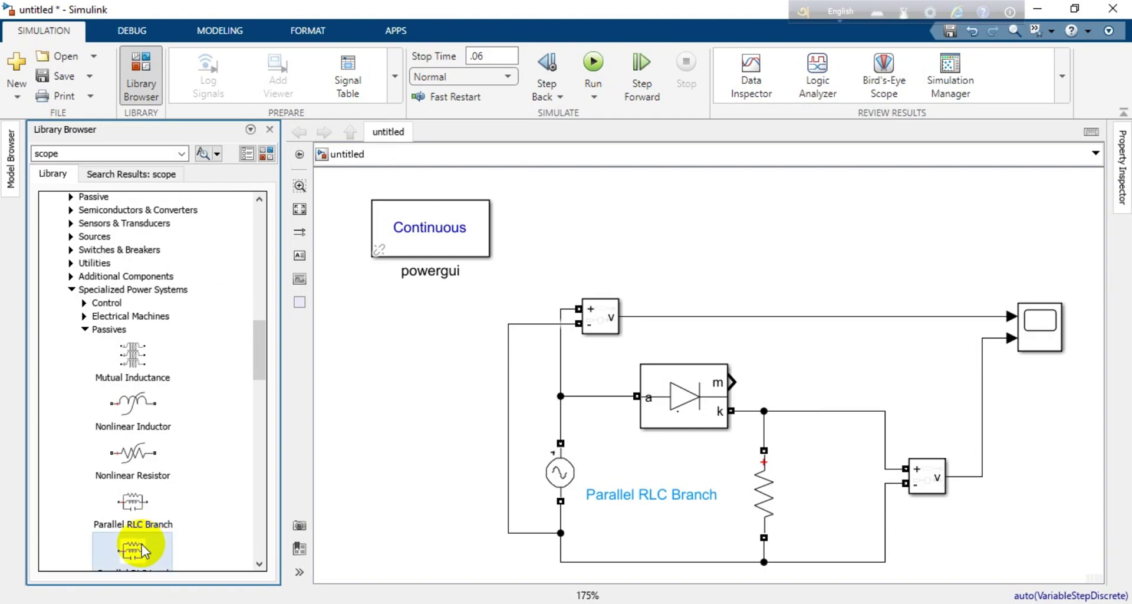
left_click(152, 508)
left_click_drag(151, 508, 834, 493)
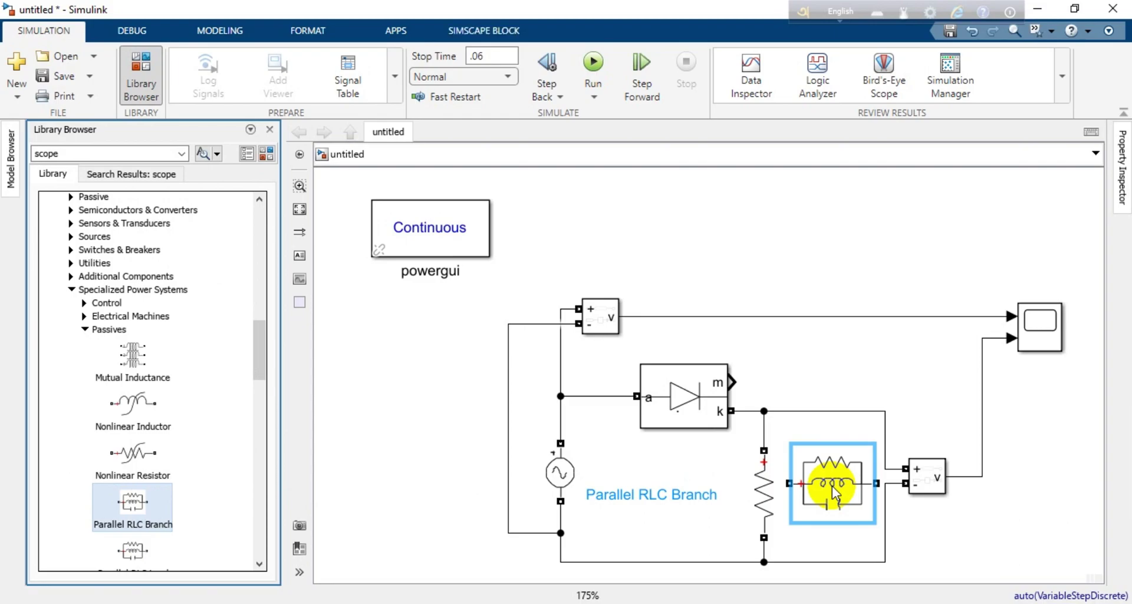
key("ctrl+r")
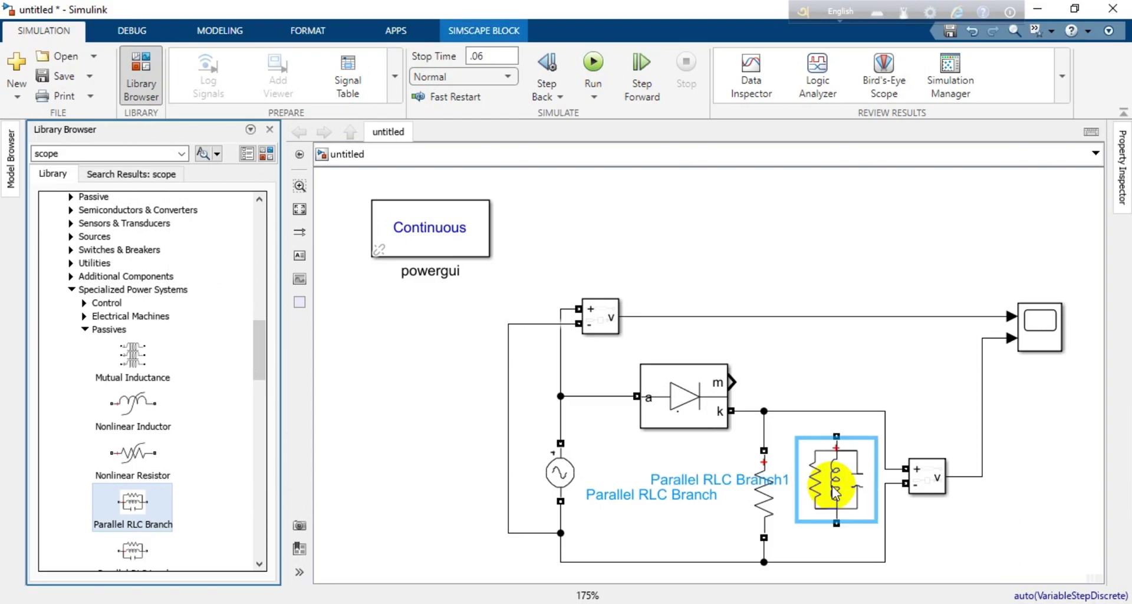
Step: Configure the new Parallel RLC Branch as branch type C with a capacitance of 1 F
double_click(838, 497)
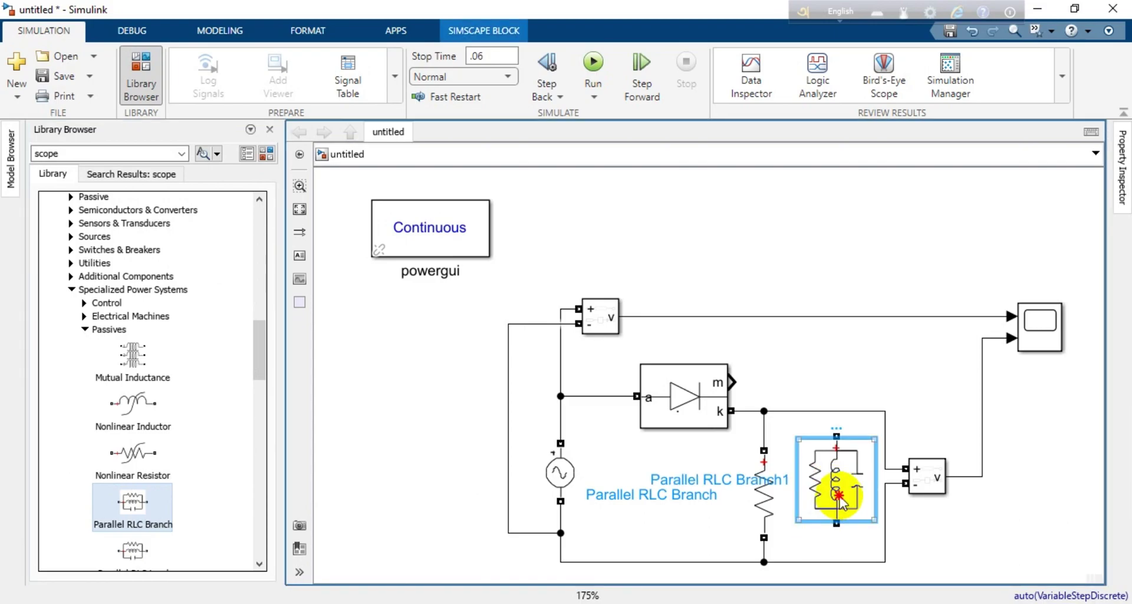
left_click(703, 305)
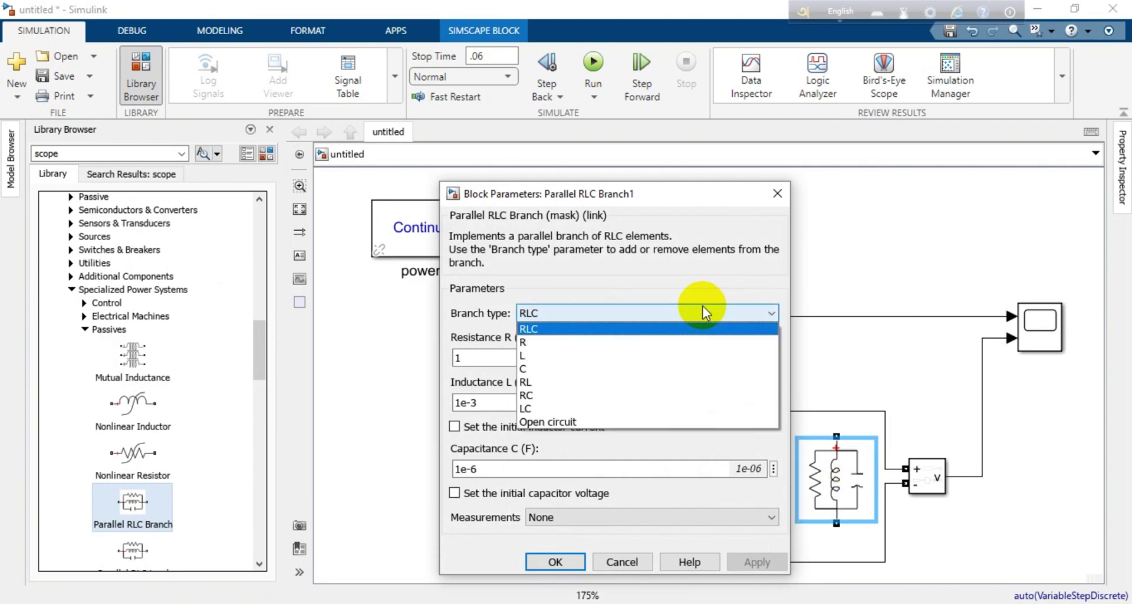
left_click(601, 374)
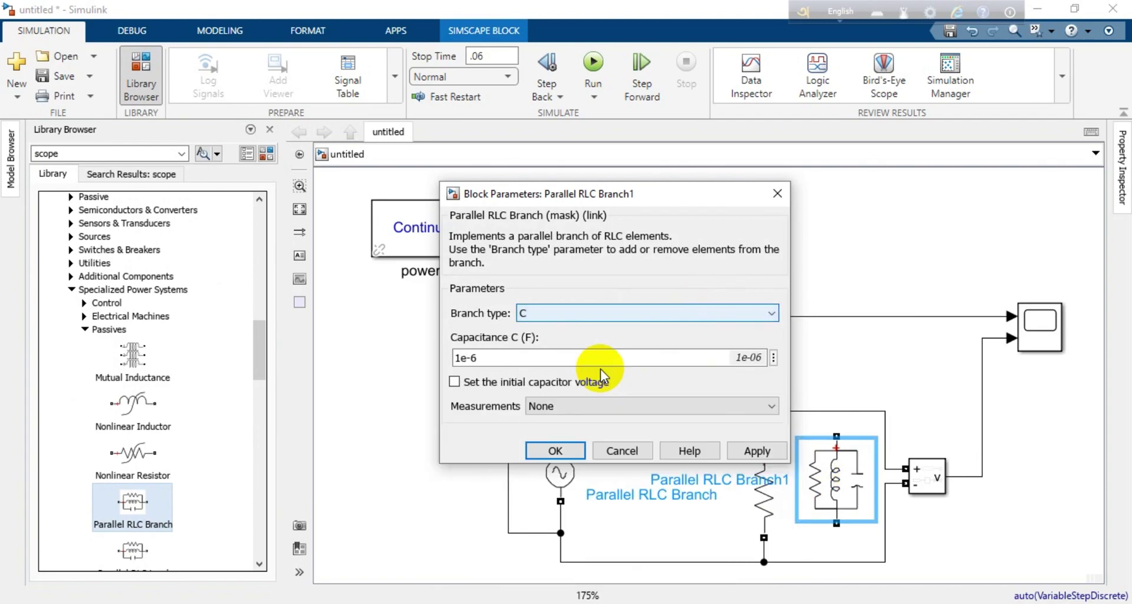
double_click(525, 358)
type("1")
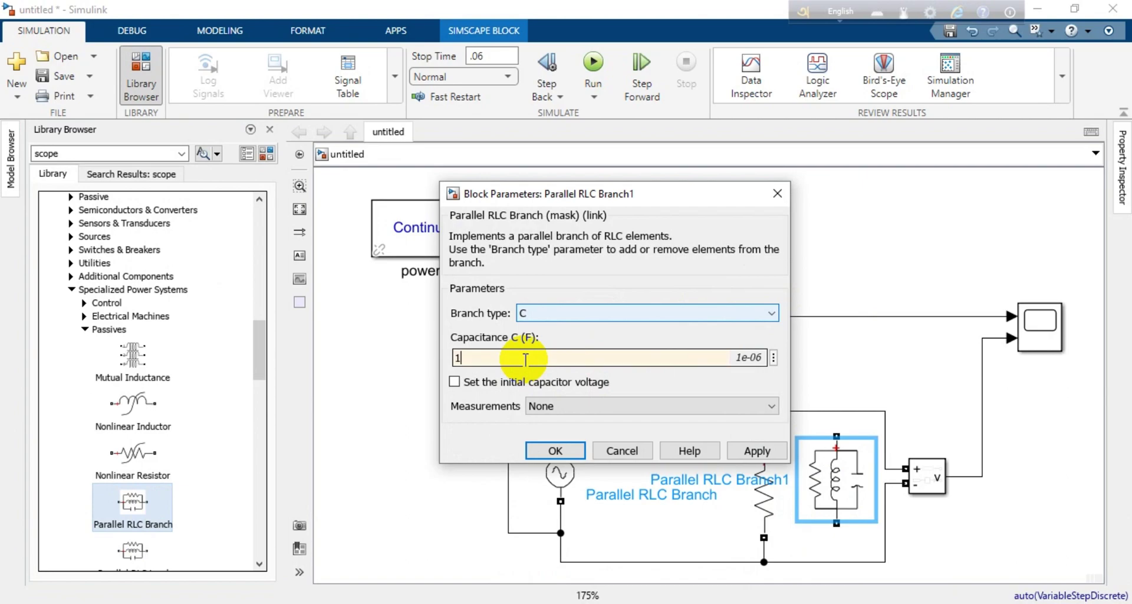
left_click(548, 453)
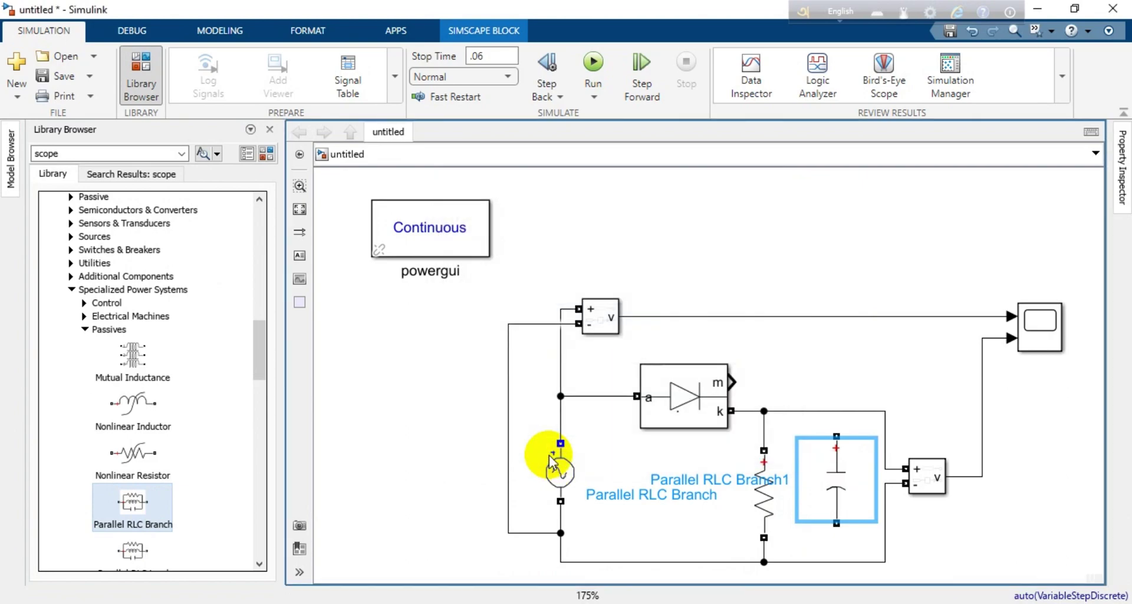
Step: Align the capacitor with the load resistor and wire both its terminals in parallel with the resistor
left_click_drag(837, 472, 828, 489)
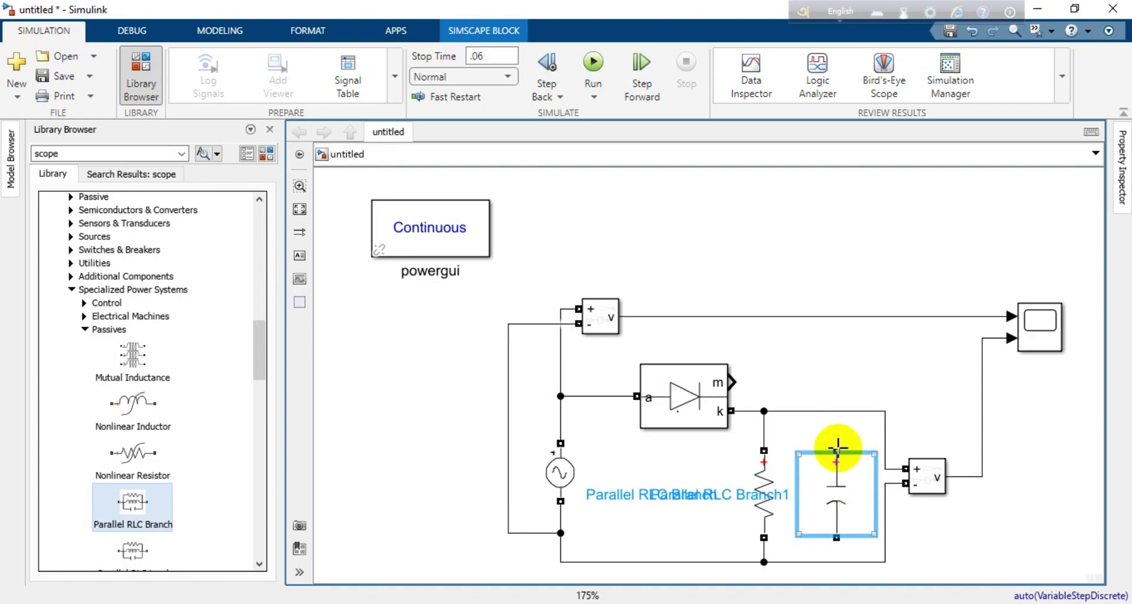
left_click_drag(837, 450, 837, 411)
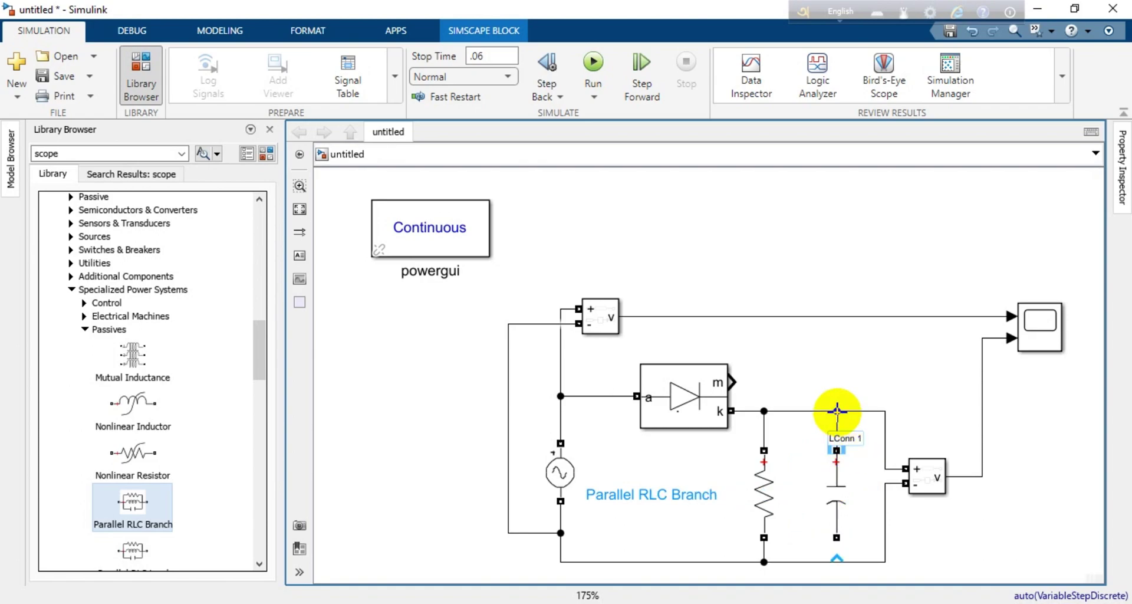
mouse_move(838, 563)
left_mouse_down()
mouse_move(841, 536)
mouse_move(838, 561)
left_mouse_up()
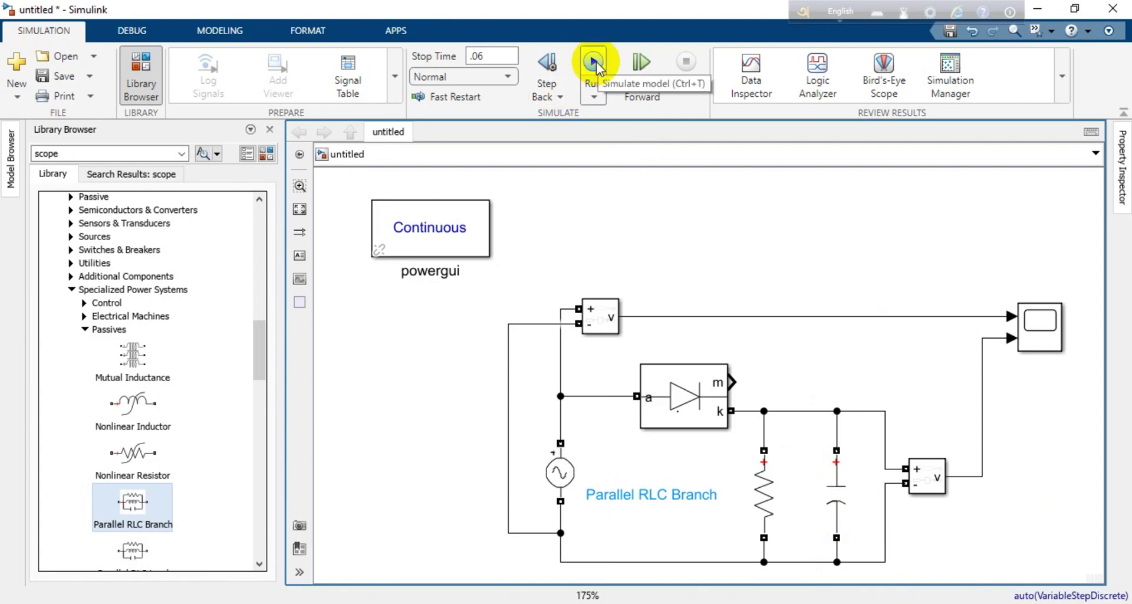
Step: Set the capacitor's capacitance to 10e-3 F
double_click(831, 505)
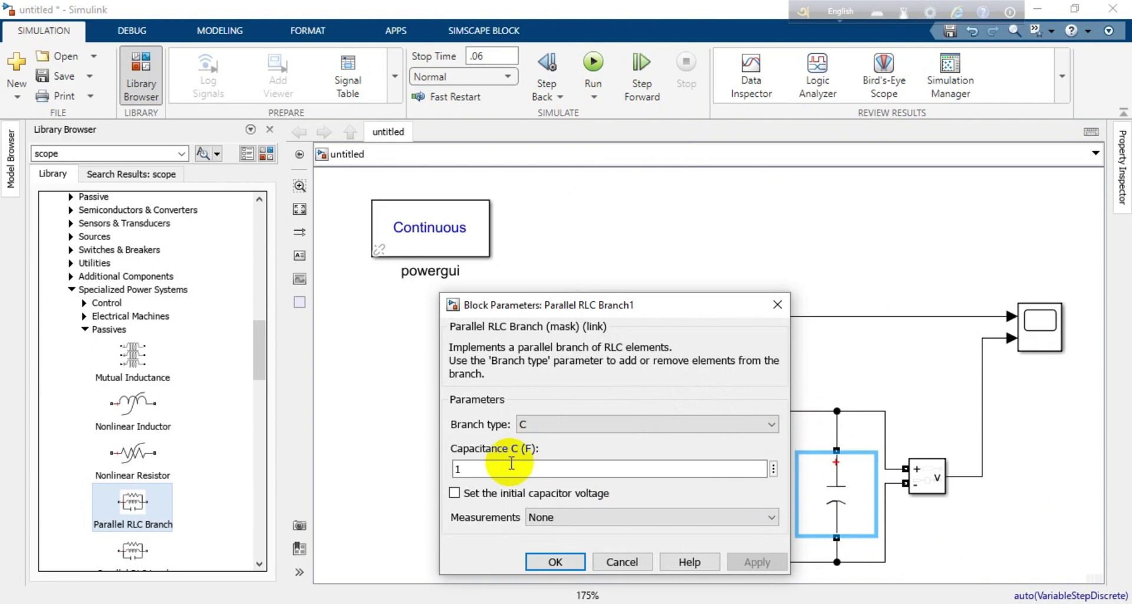
double_click(472, 469)
type("101e-3")
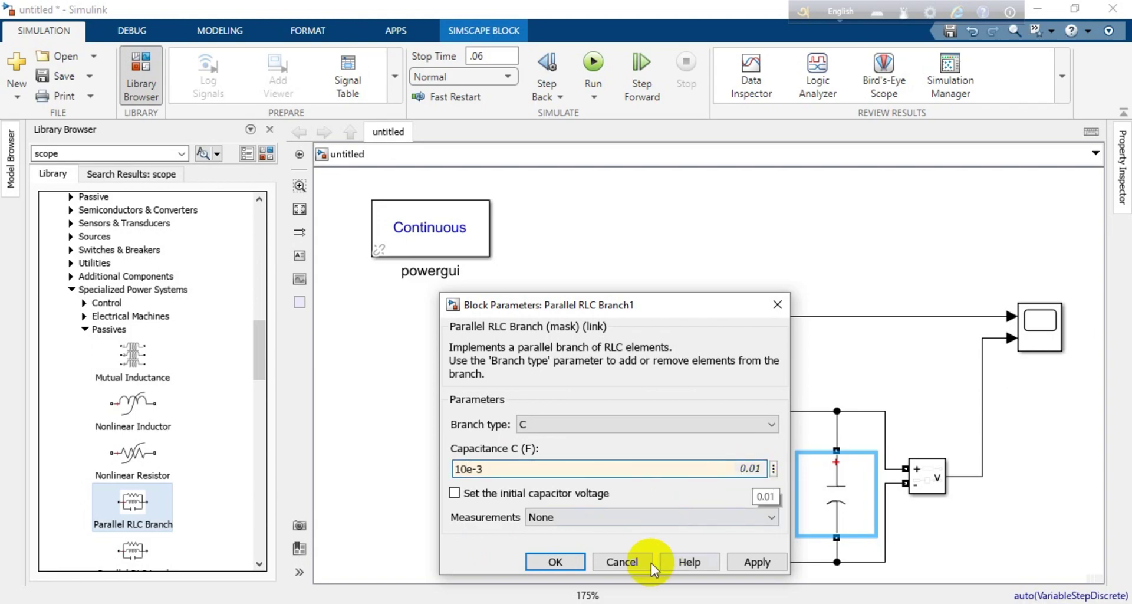
left_click(566, 561)
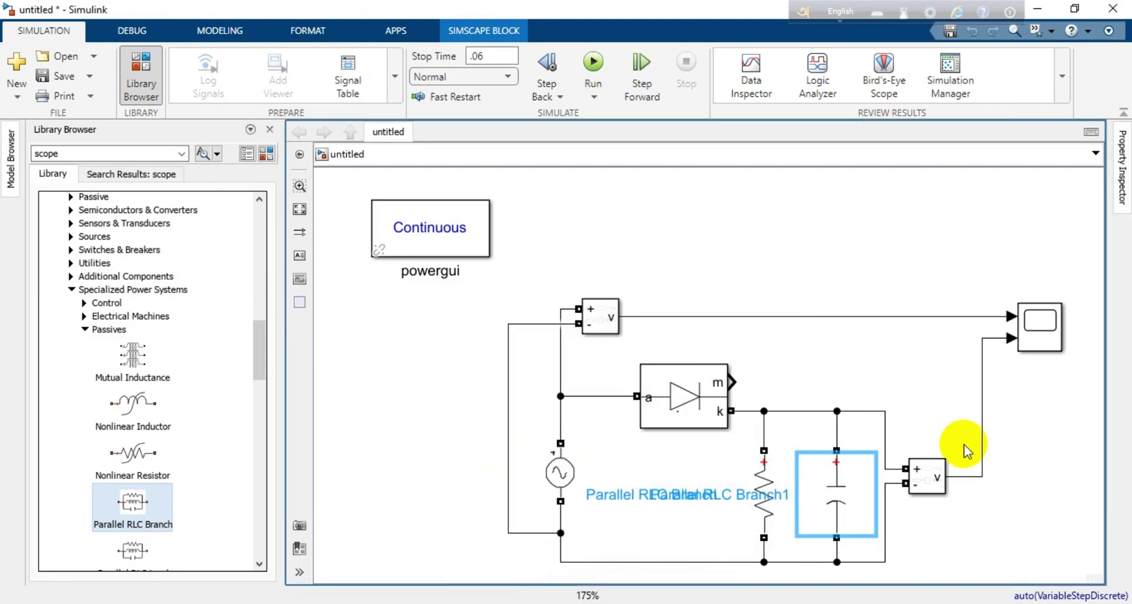
Step: Run the simulation with the 10e-3 F capacitor, examine the waveforms in the Scope, and restore its window to a smaller size
left_click(594, 61)
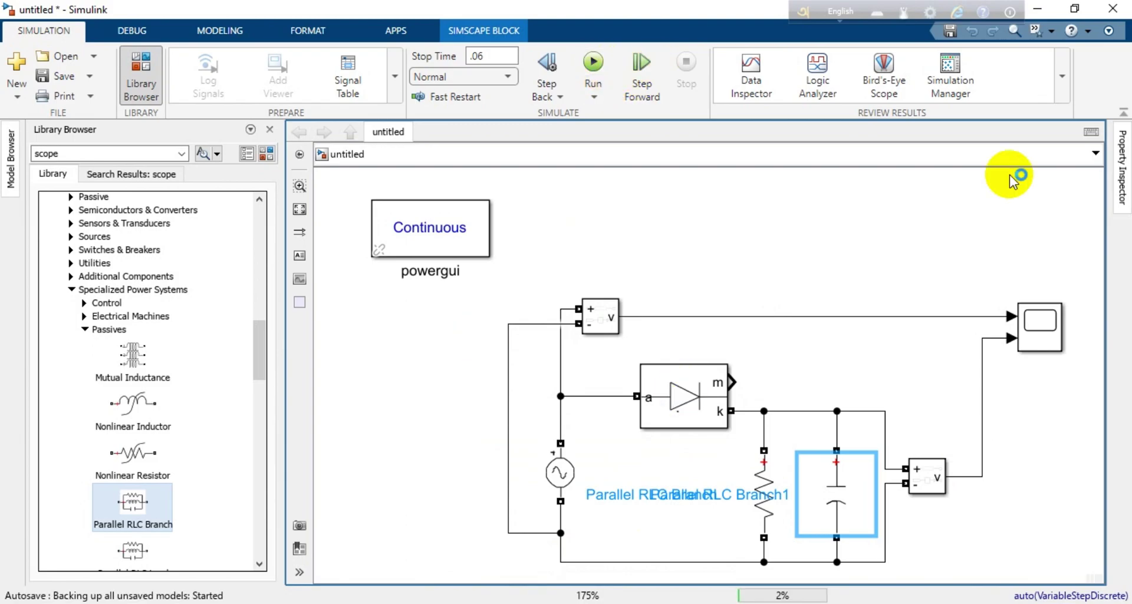
double_click(1040, 326)
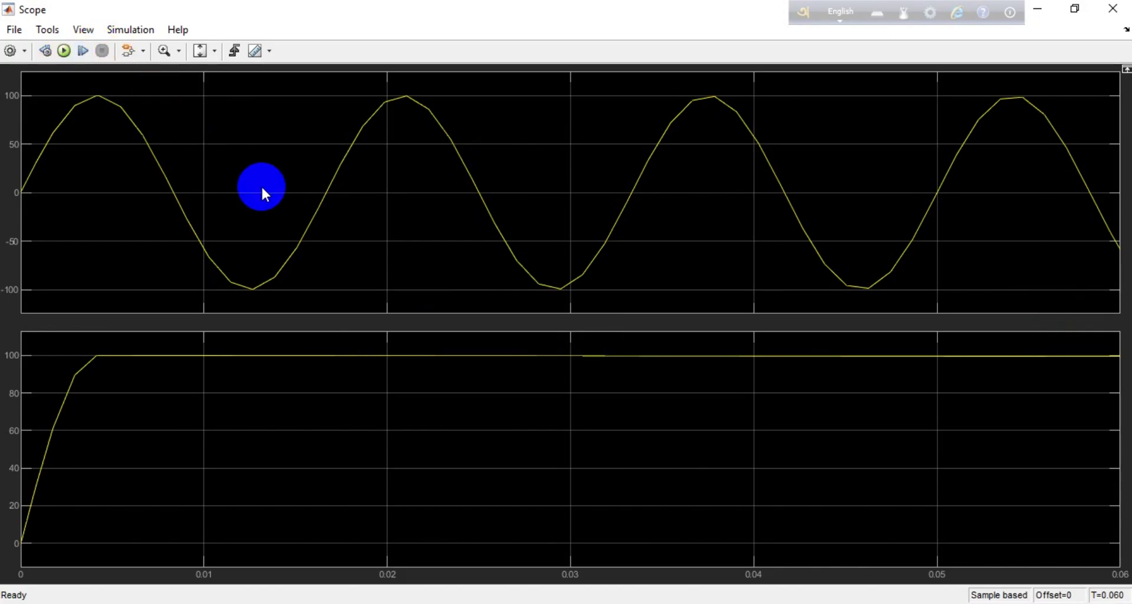
left_click(1075, 8)
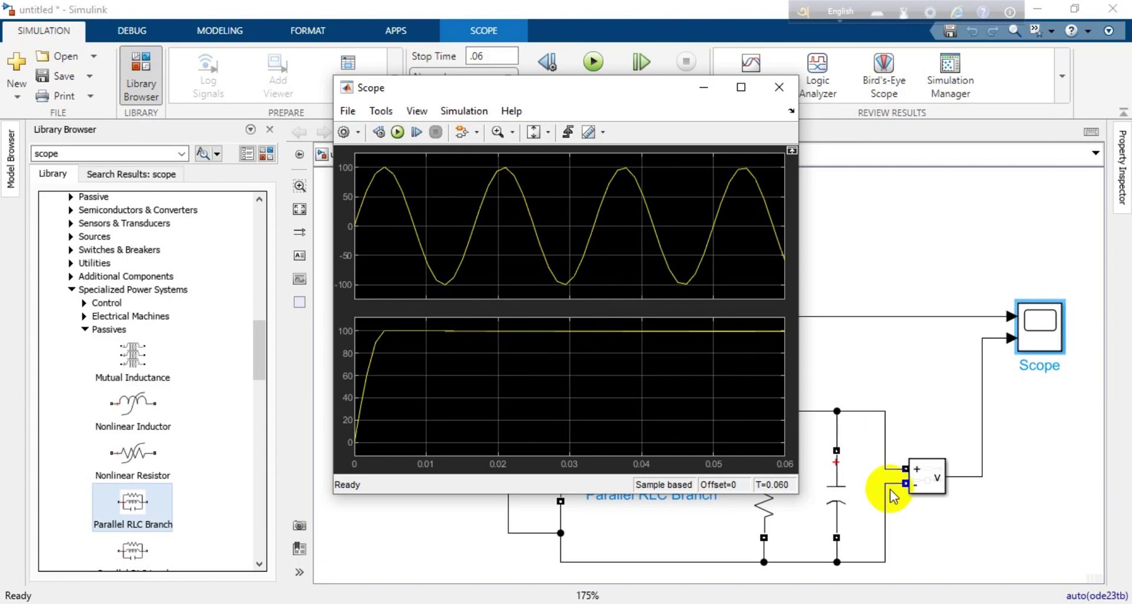
Step: Change the capacitor's capacitance to 1e-6 F
double_click(833, 494)
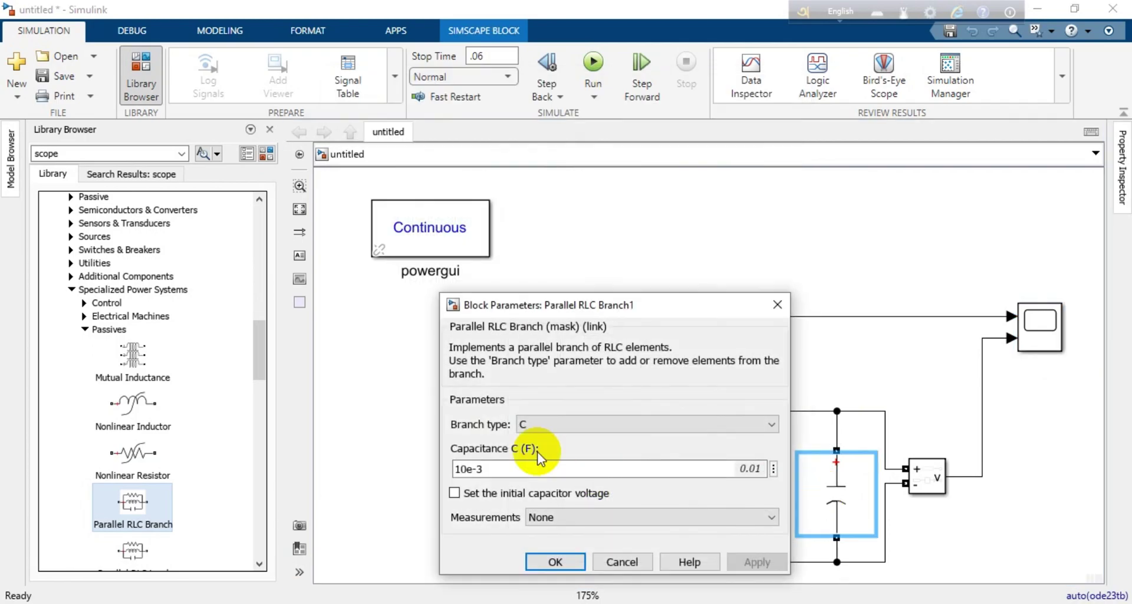
double_click(466, 469)
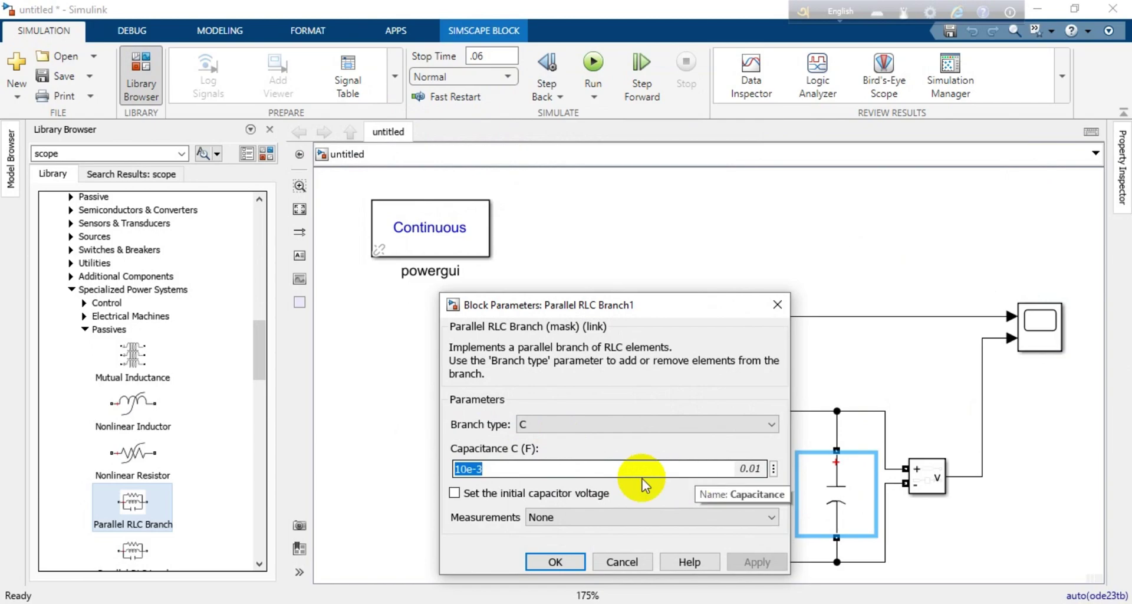
left_click(500, 468)
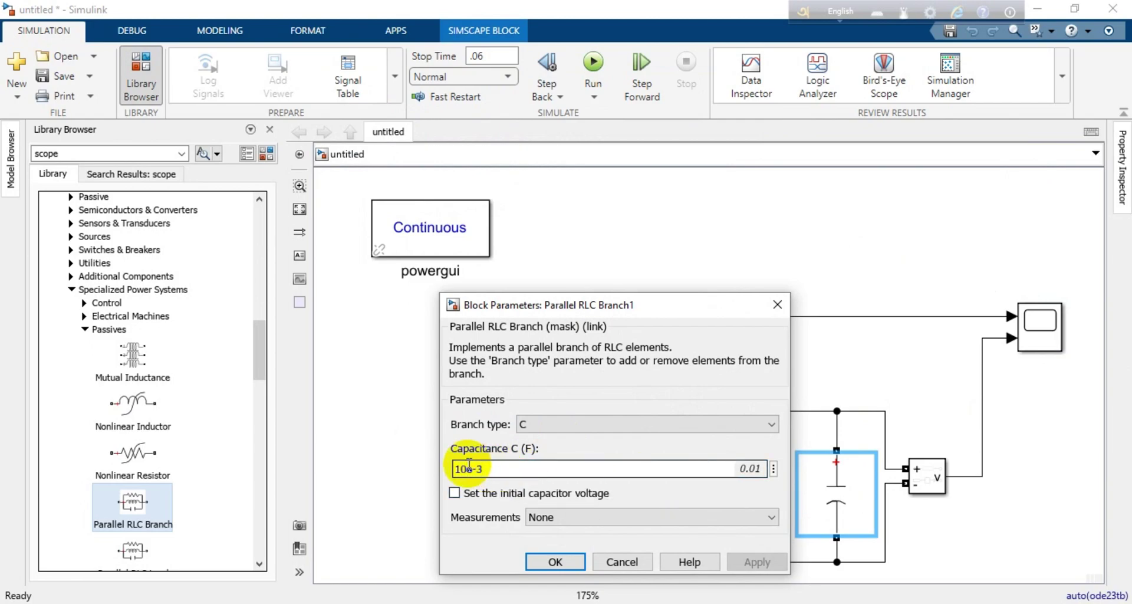
key("BackSpace")
left_click(476, 467)
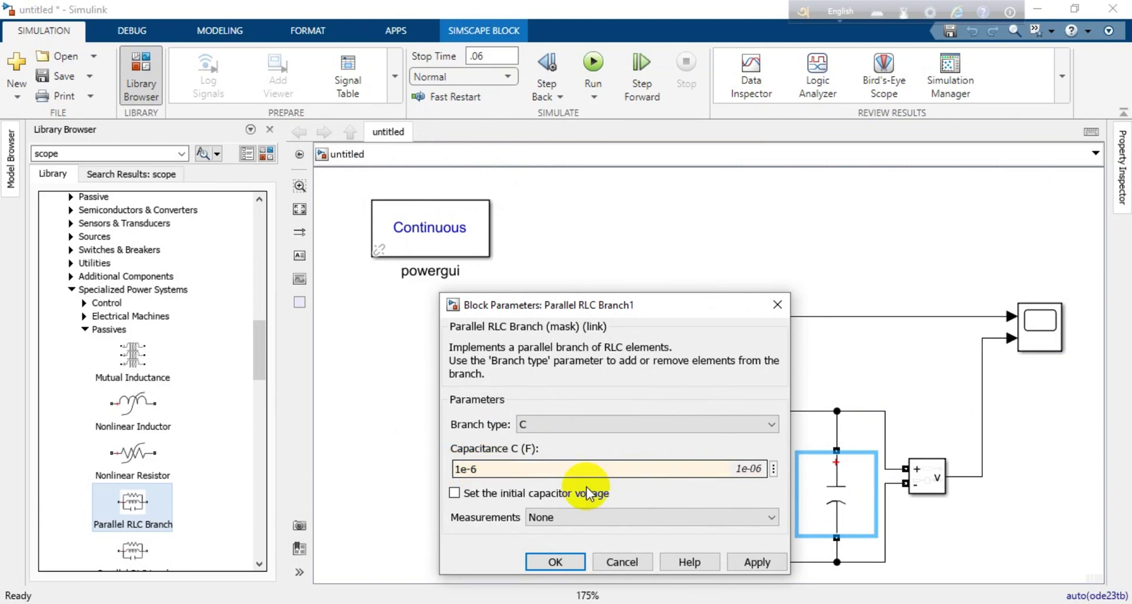
left_click(551, 560)
Step: Run the simulation with the 1e-6 F capacitor and examine the load waveform in the Scope beside the circuit
left_click(593, 62)
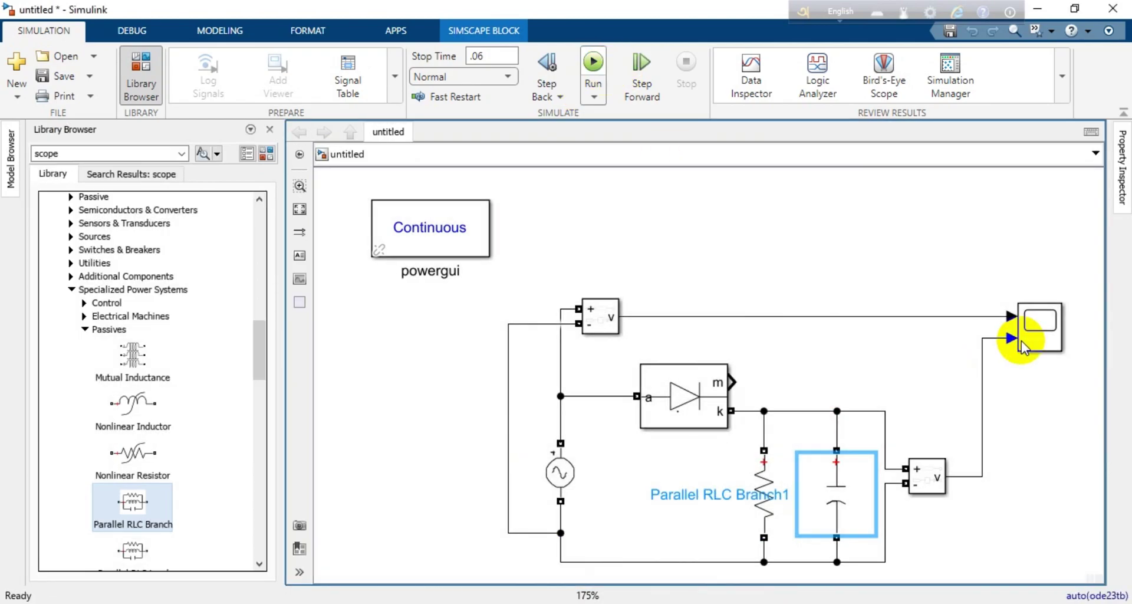
double_click(1045, 333)
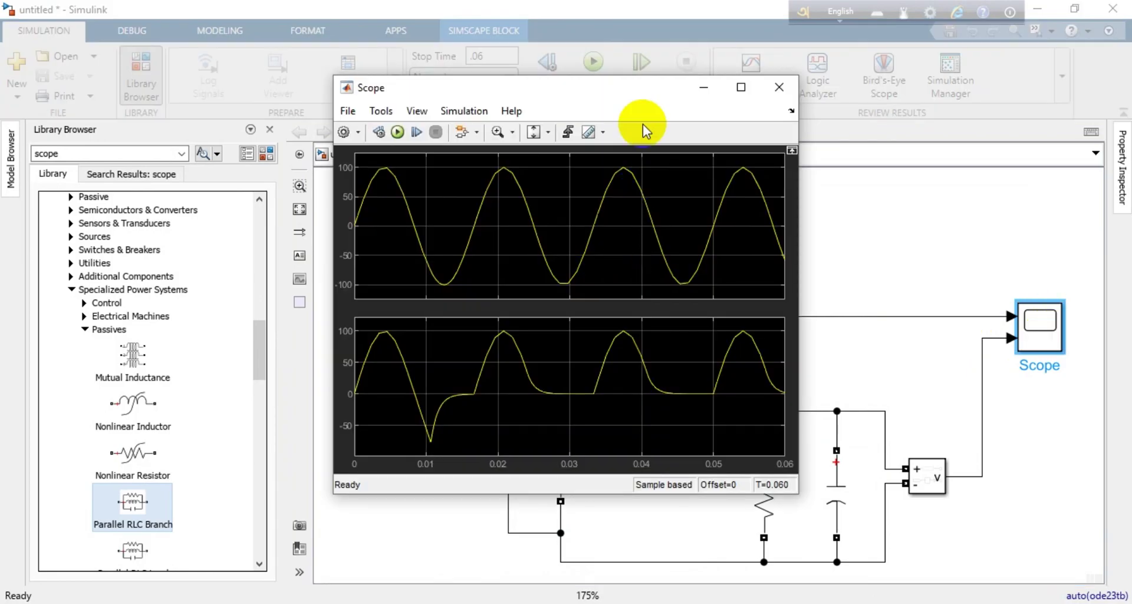
left_click_drag(581, 103, 319, 110)
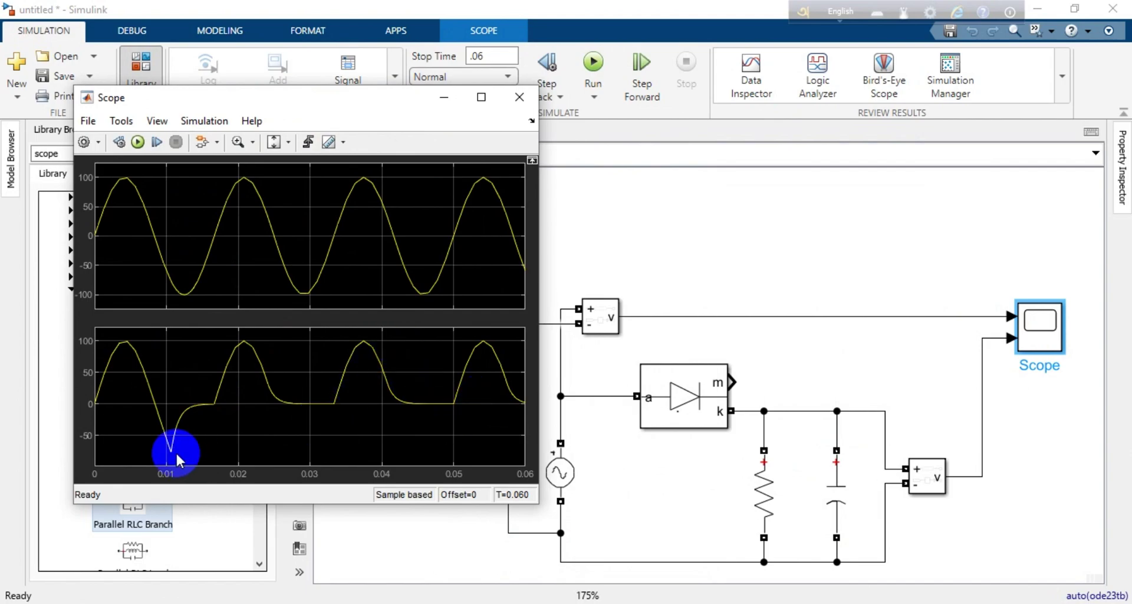
left_click(834, 493)
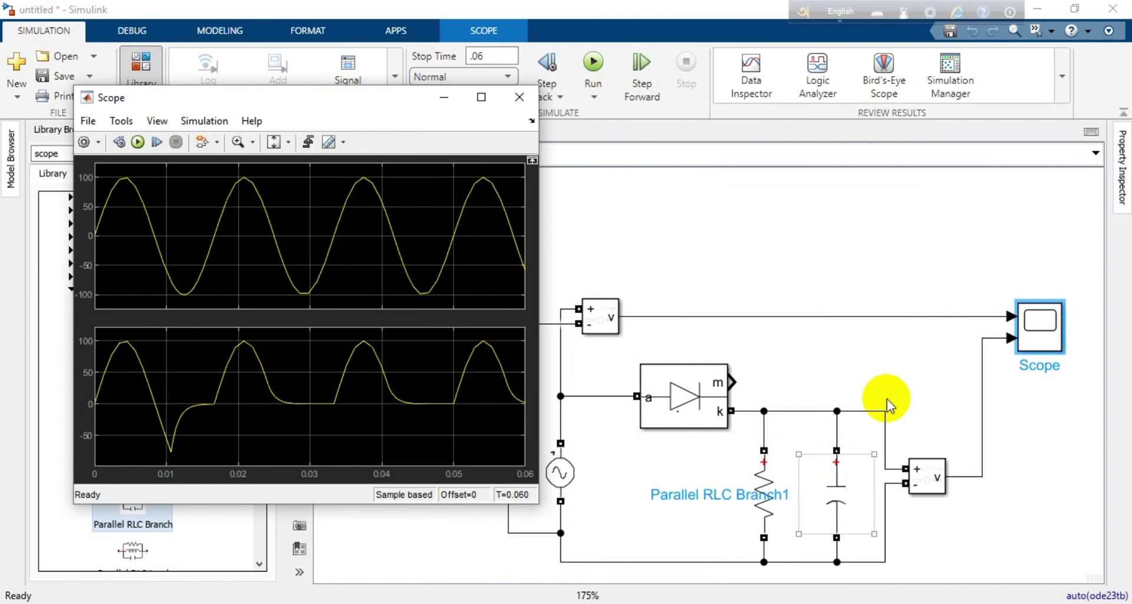
Step: Arrange the Scope and the Simulink model side by side and fit the whole circuit in the model view
left_click(388, 108)
left_click_drag(387, 108, 2, 118)
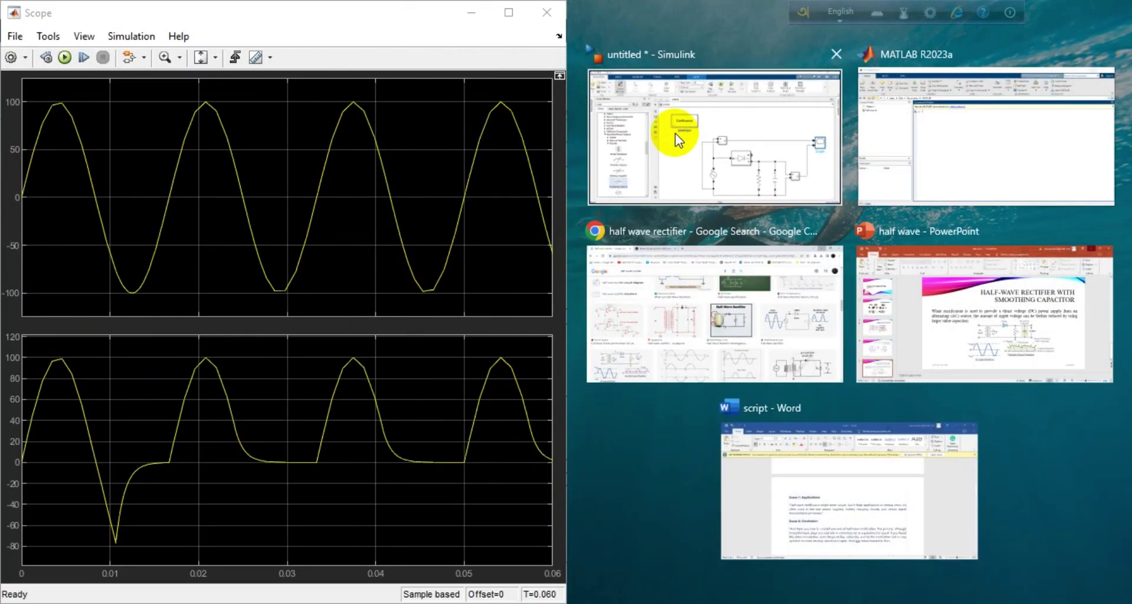
left_click(675, 133)
scroll(1034, 344, "down", 2)
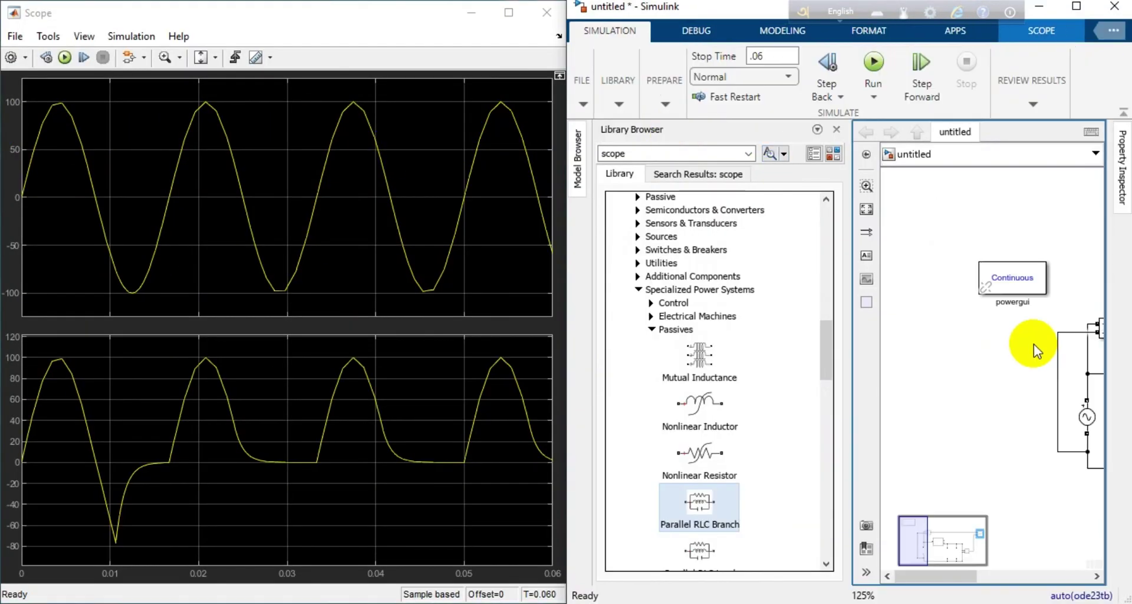
left_click(867, 210)
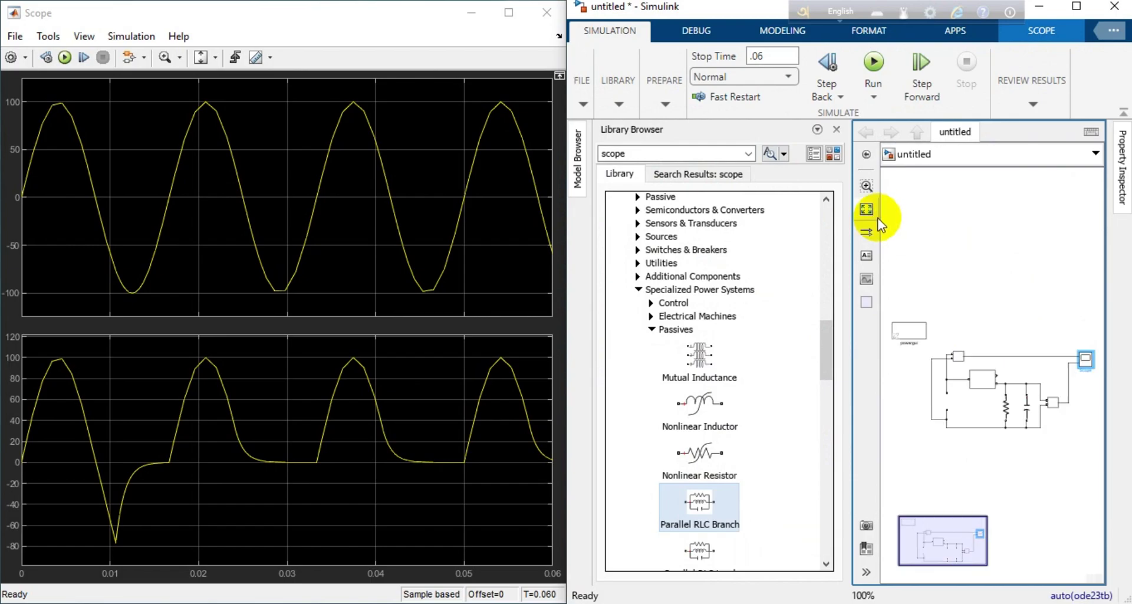
Step: Set the capacitor's capacitance to 10e-6 F, run the simulation, and examine the load waveform in the Scope
double_click(1025, 404)
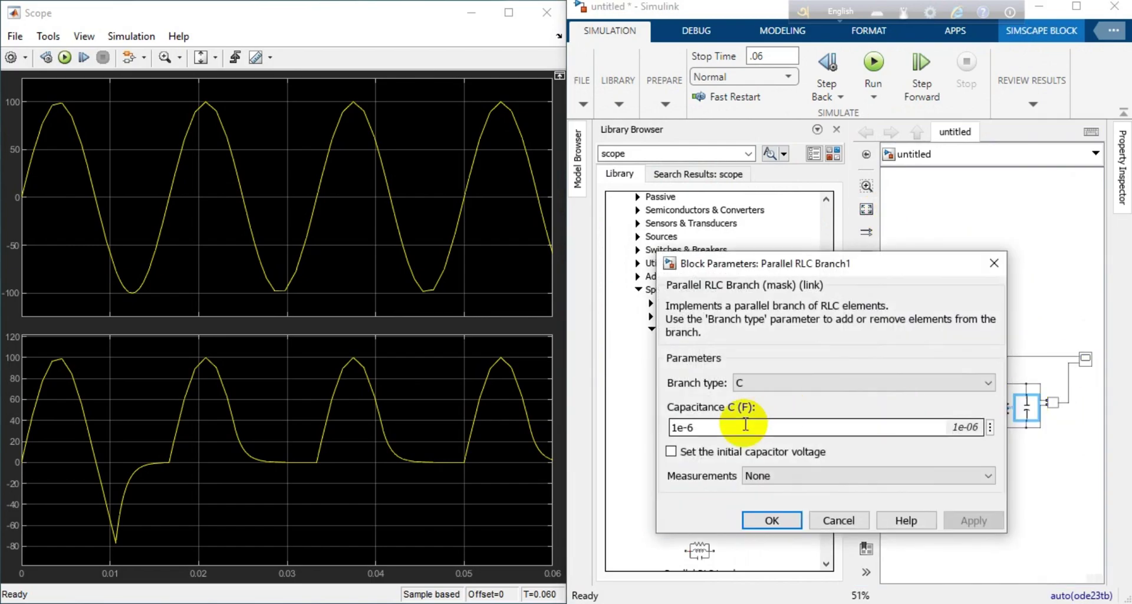
left_click(679, 426)
type("0")
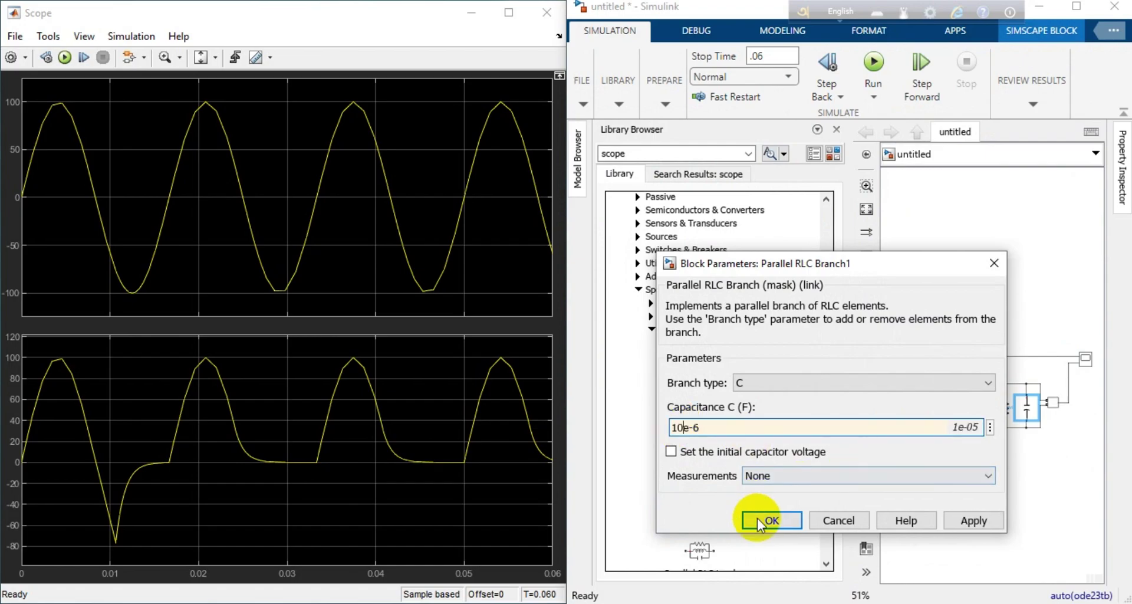
left_click(761, 520)
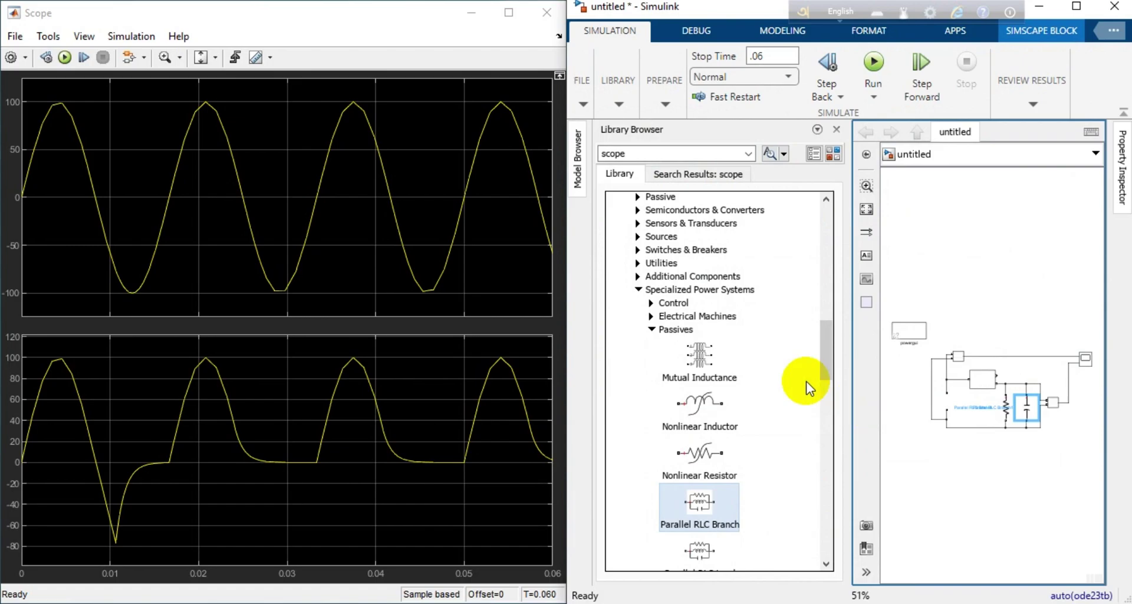
left_click(874, 74)
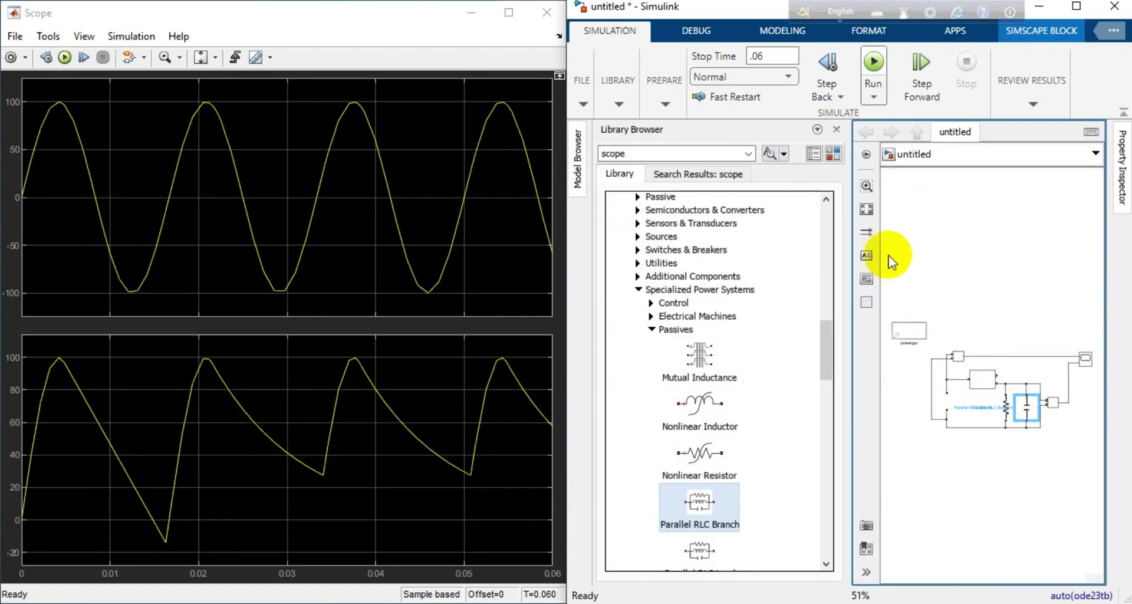
left_click(420, 498)
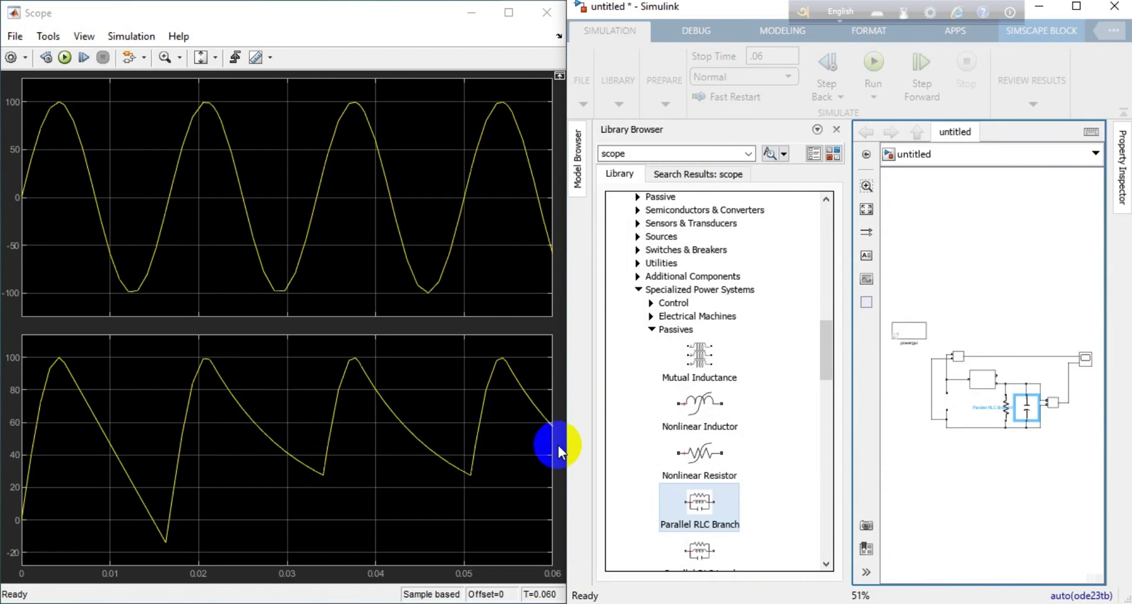
Step: Raise the capacitor's capacitance to 1000e-6 F, rerun the simulation, and examine the smoothed load waveform in the Scope
double_click(1027, 411)
left_click(681, 427)
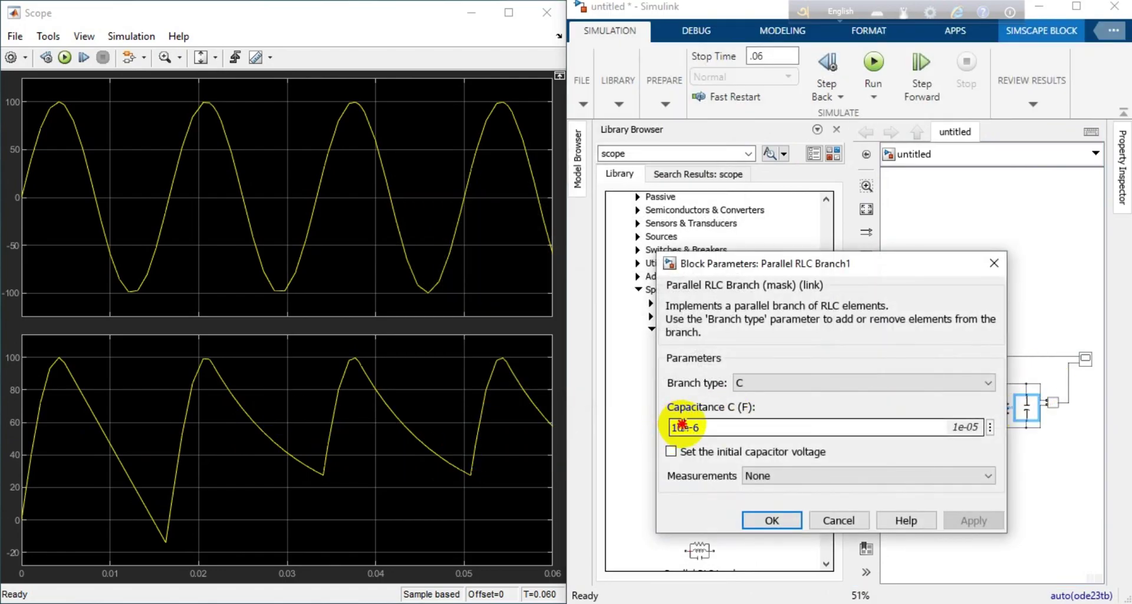
double_click(682, 426)
type("00")
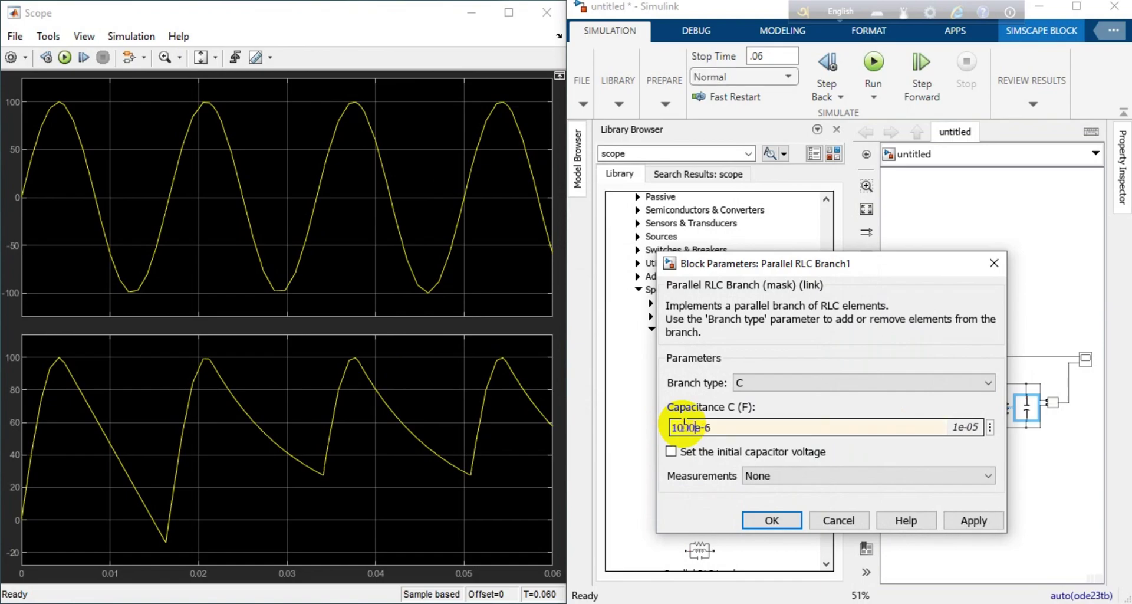
left_click(766, 519)
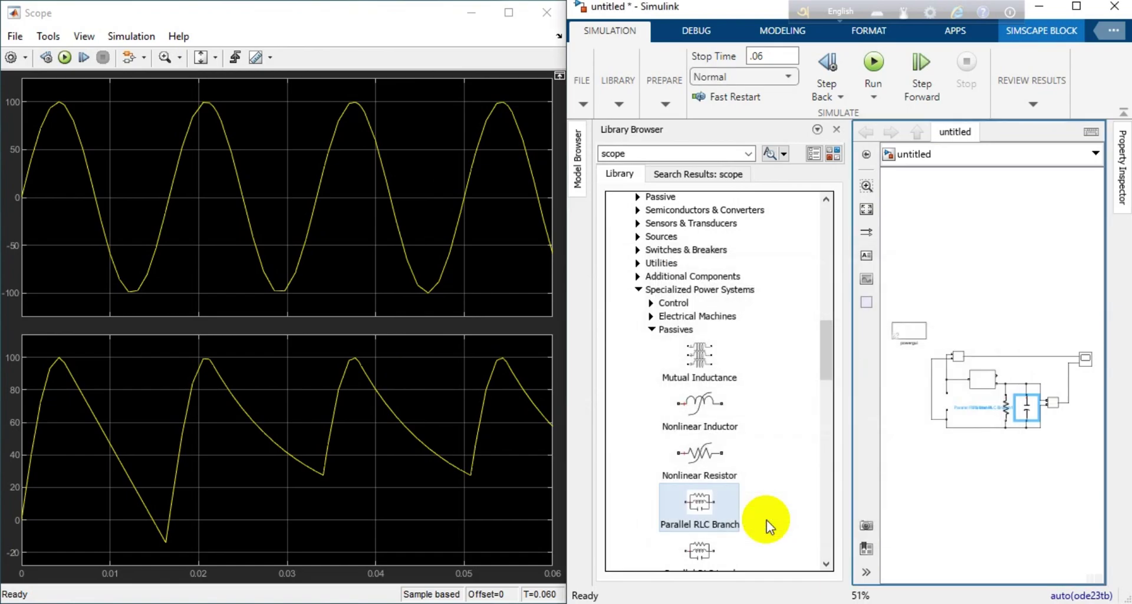
left_click(885, 66)
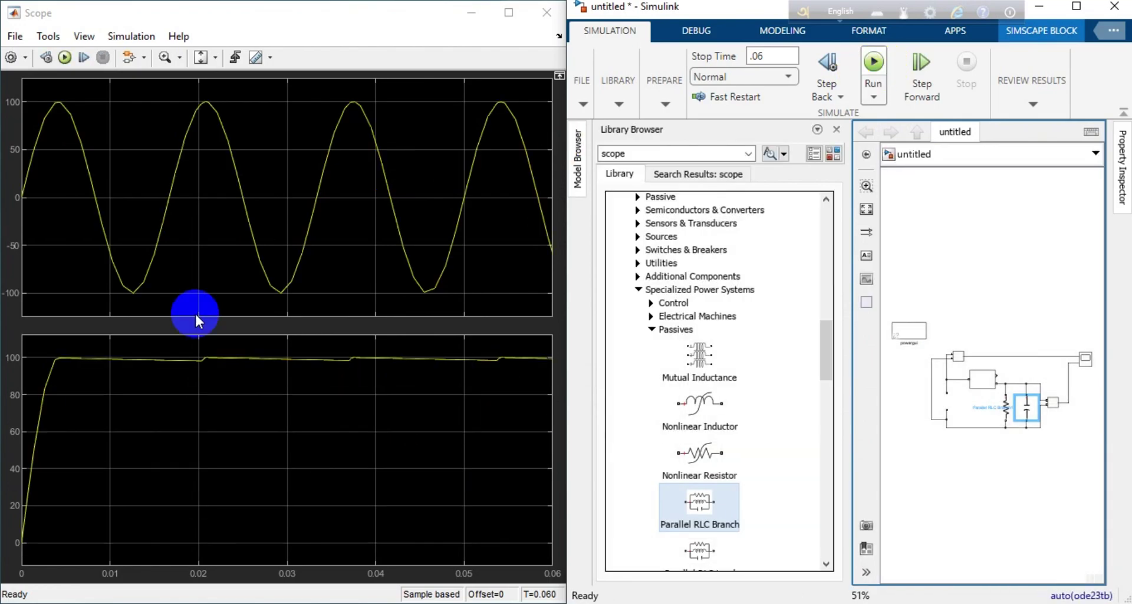
left_click(218, 362)
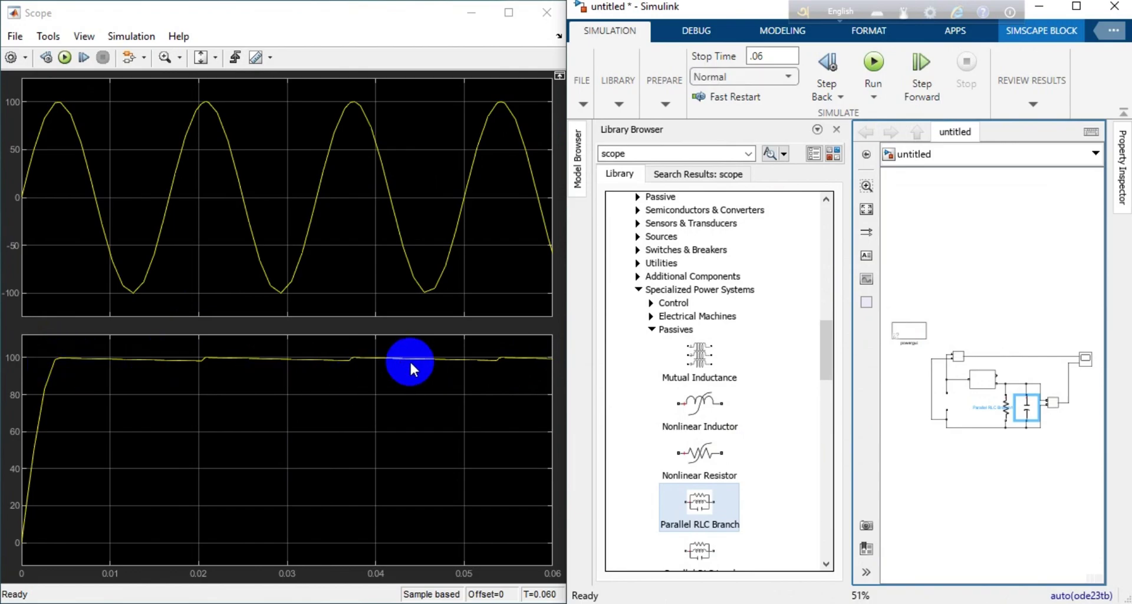
Step: Increase the capacitor's capacitance to 10000e-6 F and run the simulation again
double_click(1029, 412)
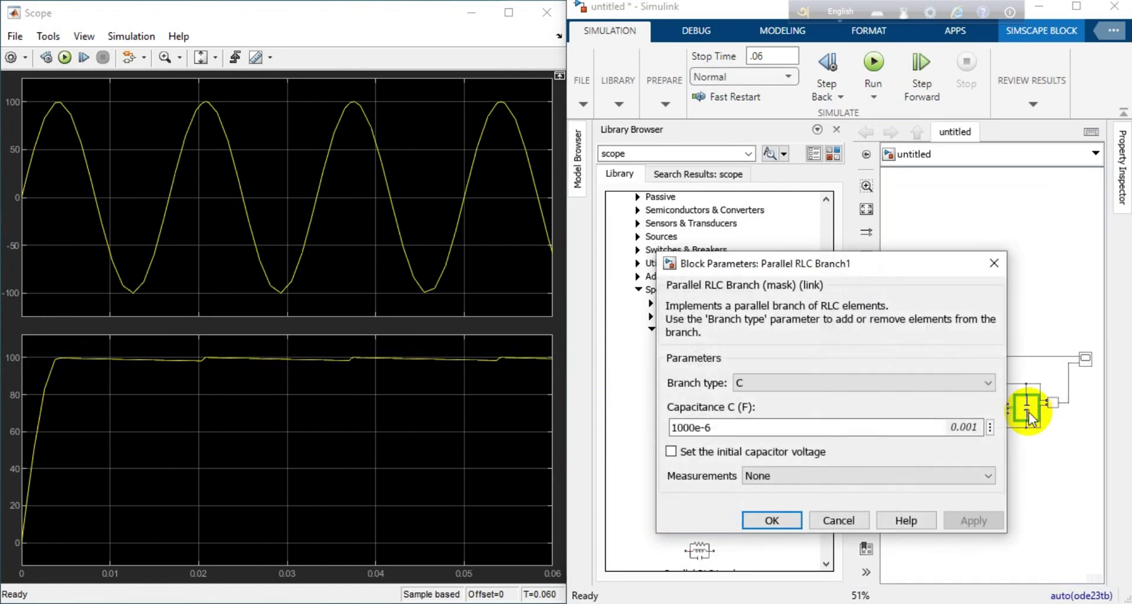
double_click(696, 426)
left_click(696, 426)
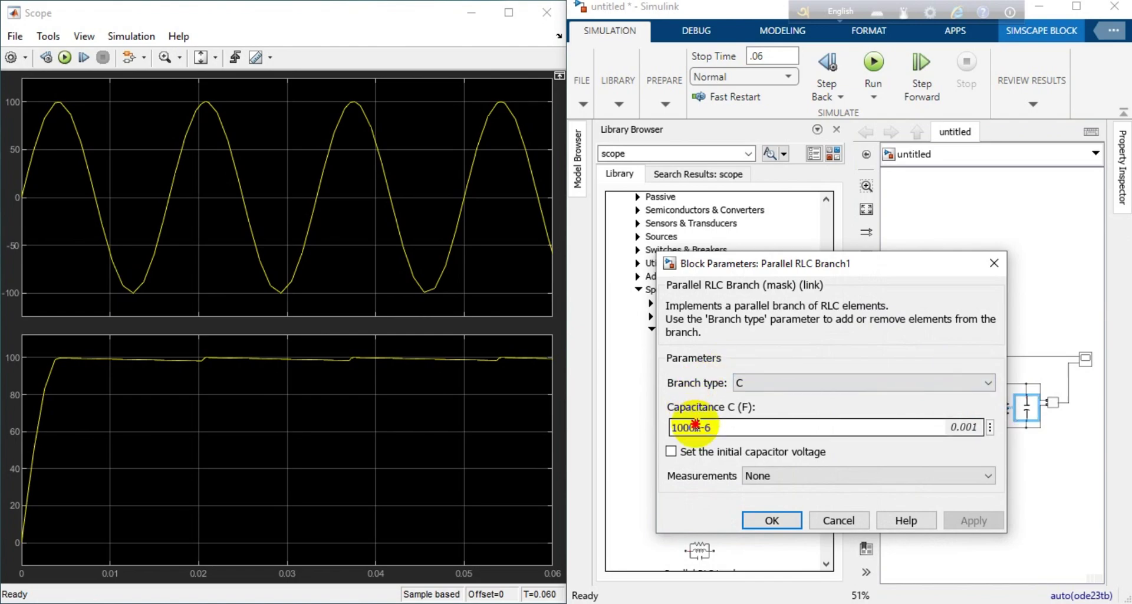
type("0")
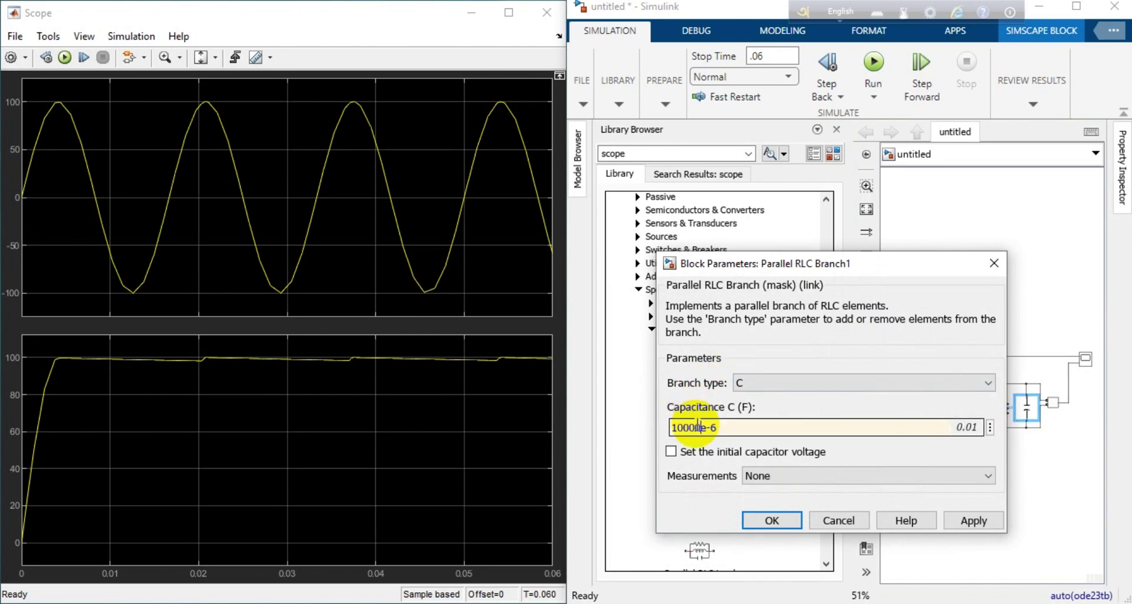
left_click(791, 522)
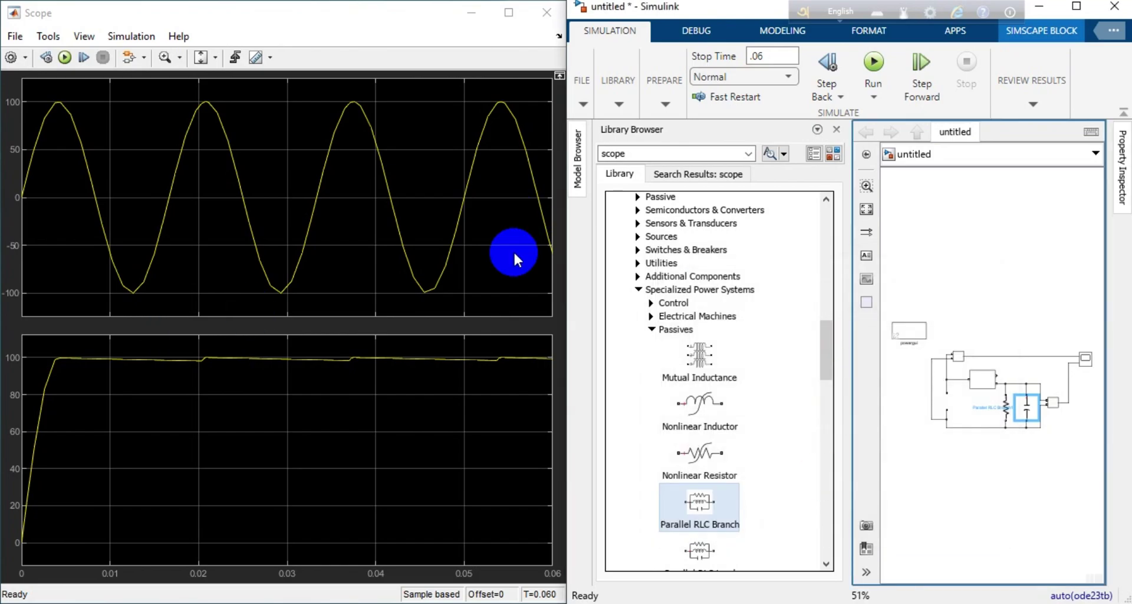
left_click(872, 65)
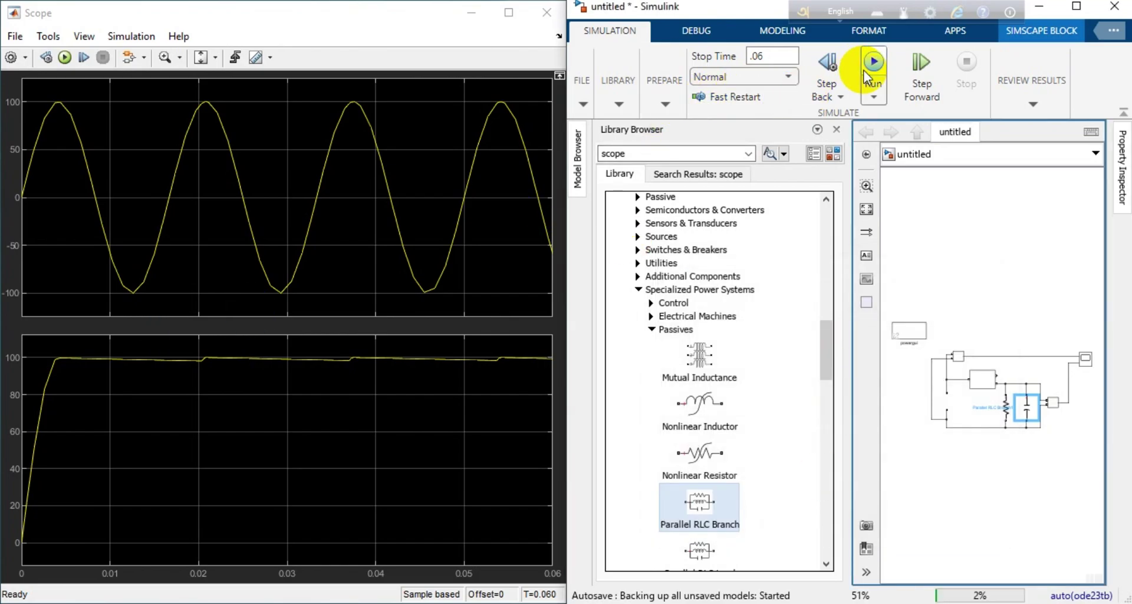